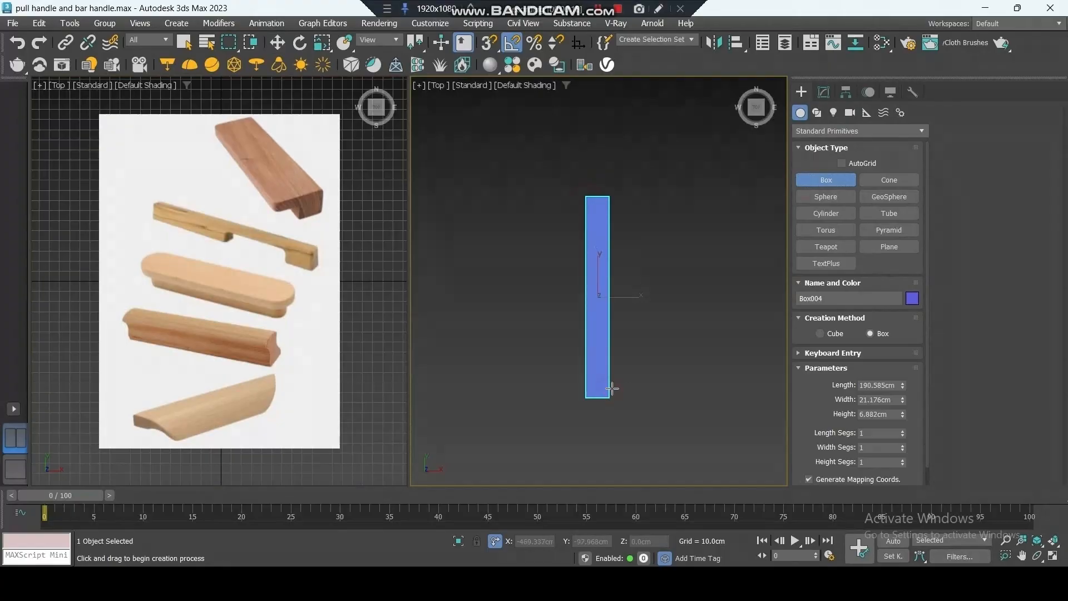
Step: Create a box with length 20 cm, width 2 cm and height 2 cm
{"action": "left_click", "coordinate": [615, 382]}
{"action": "left_click", "coordinate": [876, 385]}
{"action": "type", "text": "20"}
{"action": "key", "text": "Tab"}
{"action": "type", "text": "3"}
{"action": "key", "text": "Tab"}
{"action": "type", "text": "2"}
{"action": "key", "text": "Tab"}
{"action": "right_click", "coordinate": [656, 346]}
{"action": "key", "text": "z"}
{"action": "scroll", "coordinate": [632, 362], "scroll_direction": "down", "scroll_amount": 1}
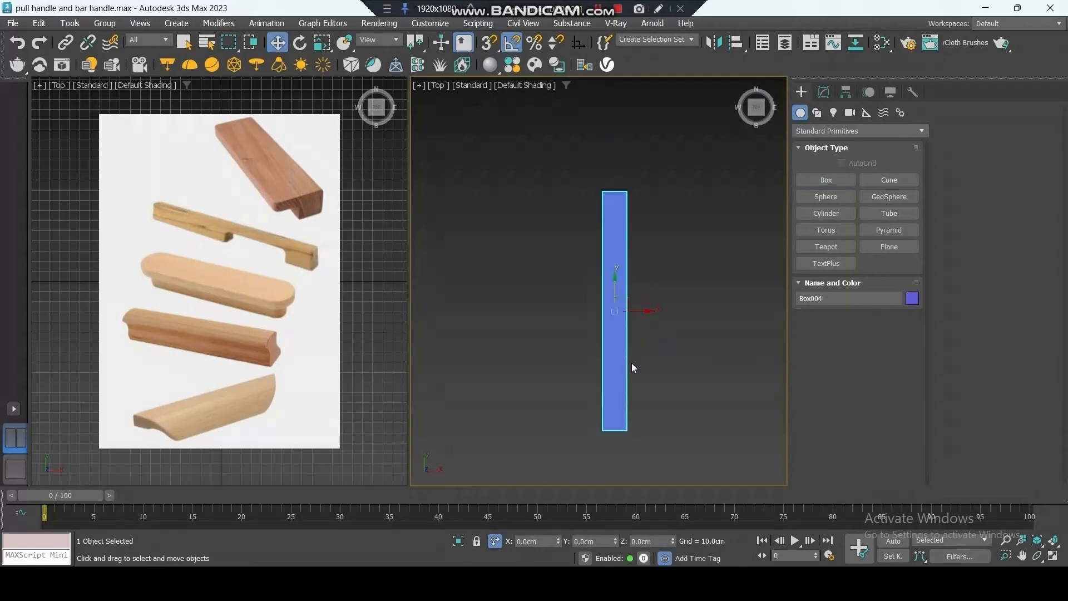
Step: Show the box with edged faces and set its height segments to 4
{"action": "middle_click_drag", "start_coordinate": [632, 363], "coordinate": [659, 298], "text": "alt"}
{"action": "scroll", "coordinate": [600, 378], "scroll_direction": "up", "scroll_amount": 2}
{"action": "key", "text": "F4"}
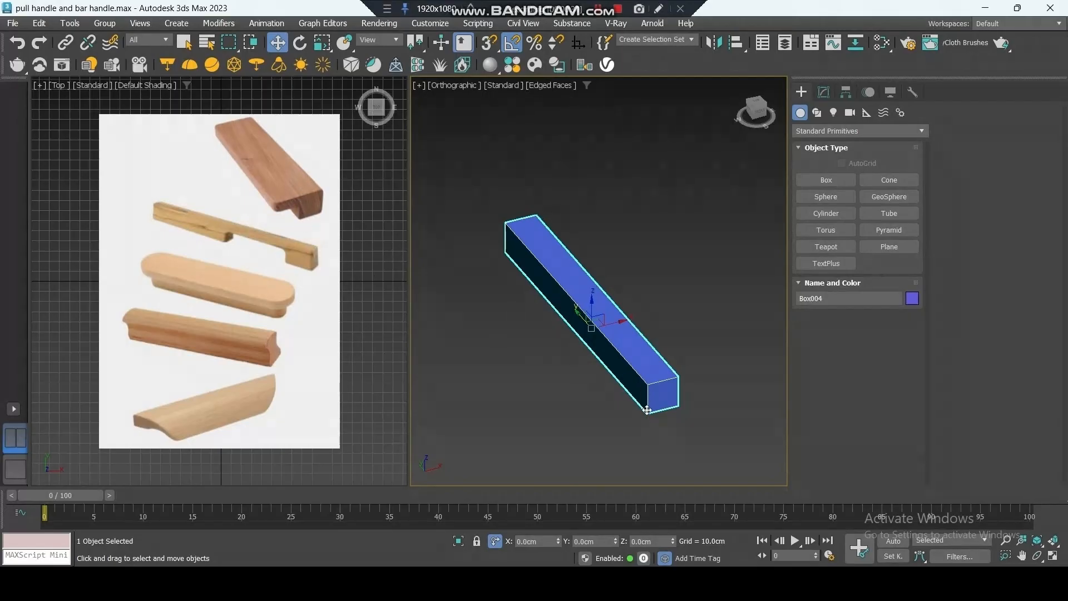
{"action": "left_click", "coordinate": [823, 92]}
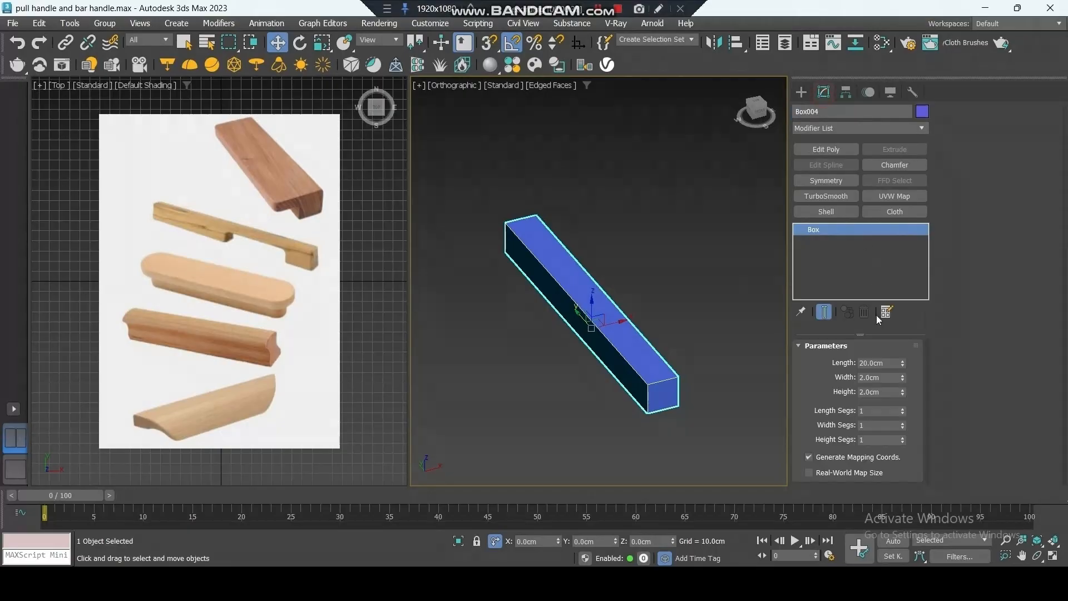
{"action": "double_click", "coordinate": [882, 440]}
{"action": "type", "text": "4"}
{"action": "key", "text": "Return"}
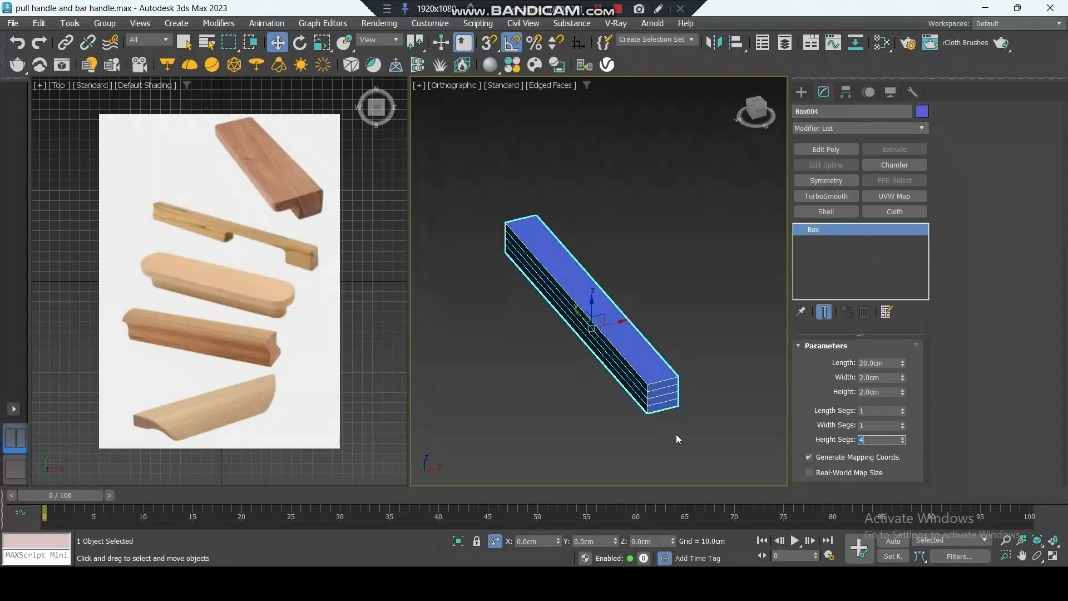
Step: Add an Edit Poly modifier and extrude the uppermost polygon of the long front side by 1.7 cm
{"action": "scroll", "coordinate": [590, 362], "scroll_direction": "up", "scroll_amount": 4}
{"action": "left_click", "coordinate": [818, 152]}
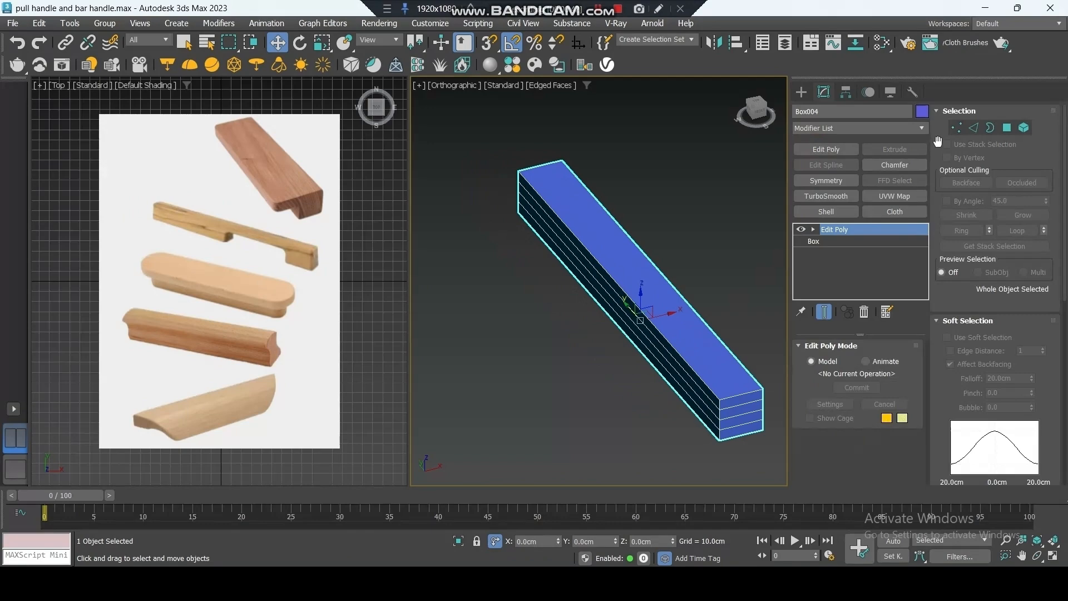
{"action": "left_click", "coordinate": [1006, 129]}
{"action": "left_click", "coordinate": [649, 327]}
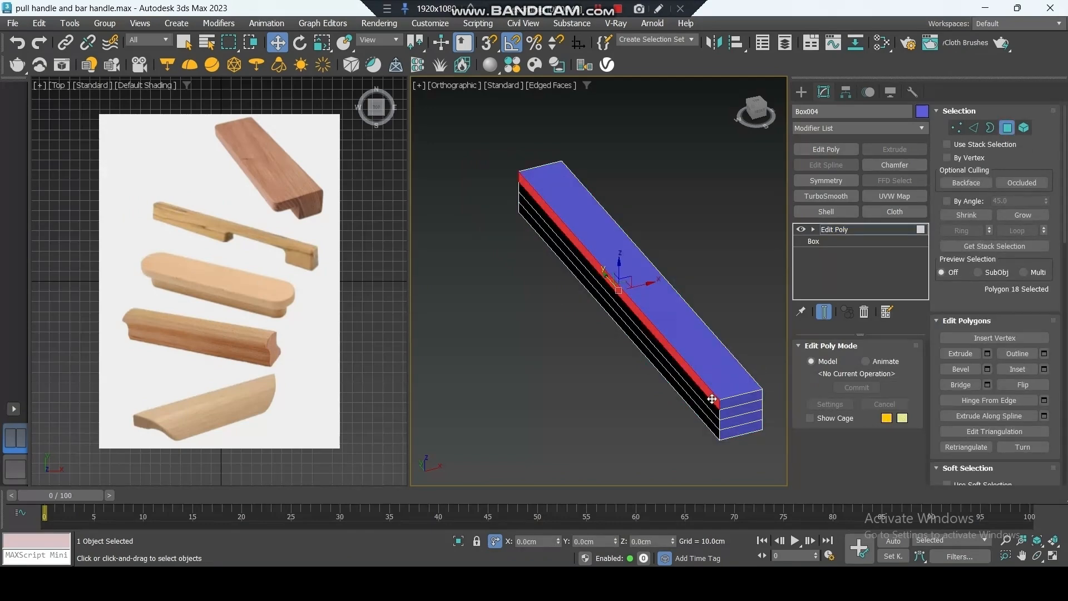
{"action": "left_click", "coordinate": [988, 353]}
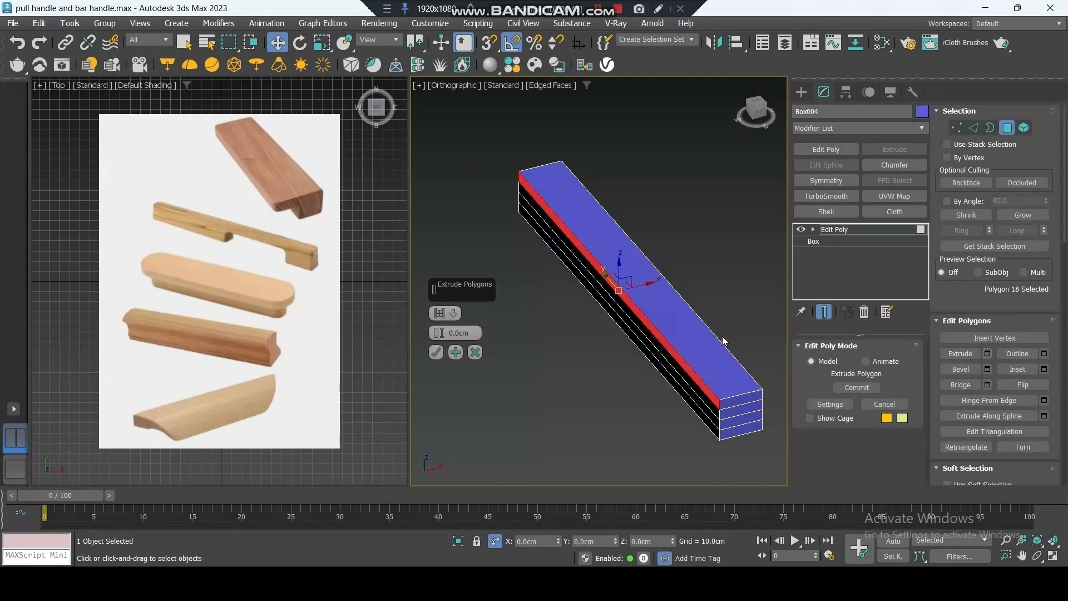
{"action": "left_click_drag", "start_coordinate": [475, 333], "coordinate": [429, 332]}
{"action": "type", "text": "1.7"}
{"action": "key", "text": "Return"}
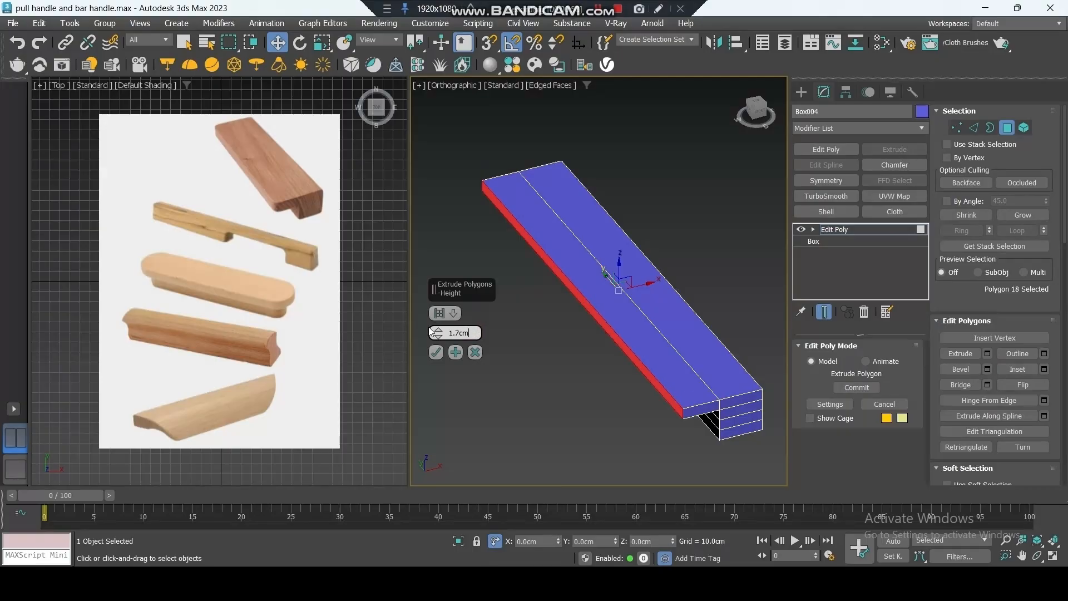
{"action": "left_click", "coordinate": [435, 353]}
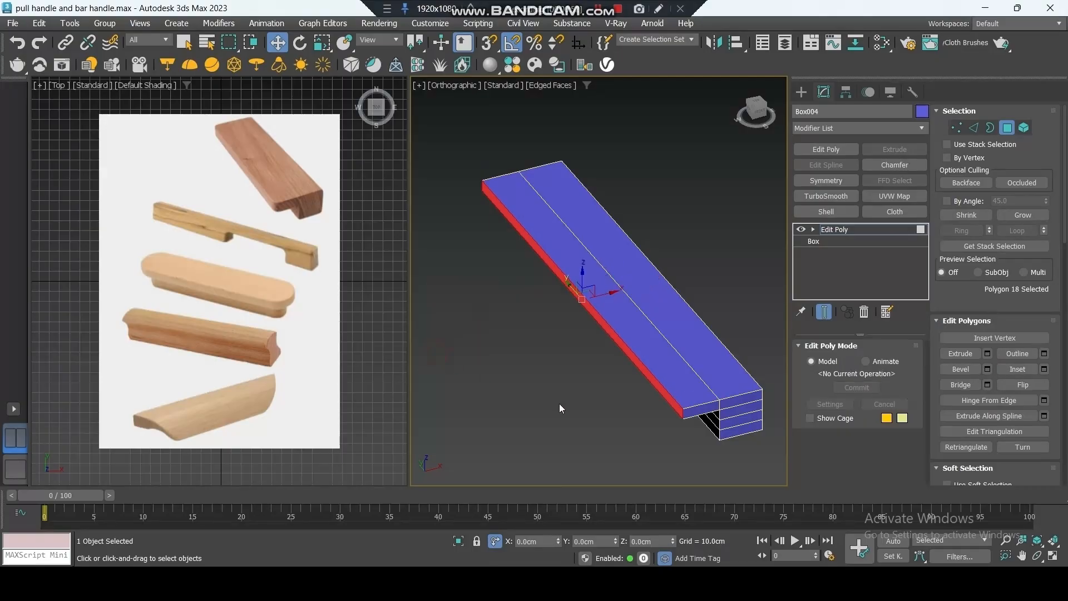
Step: Chamfer the two short vertical corner edges of the extruded lip by 0.5 cm with 2 segments
{"action": "left_click", "coordinate": [973, 127]}
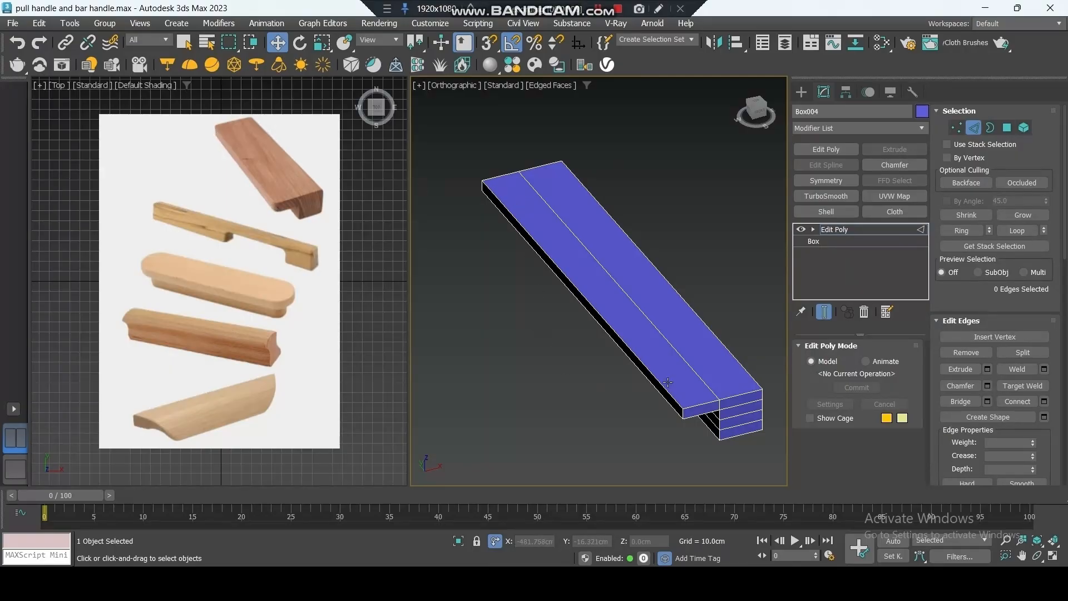
{"action": "scroll", "coordinate": [317, 183], "scroll_direction": "up", "scroll_amount": 5}
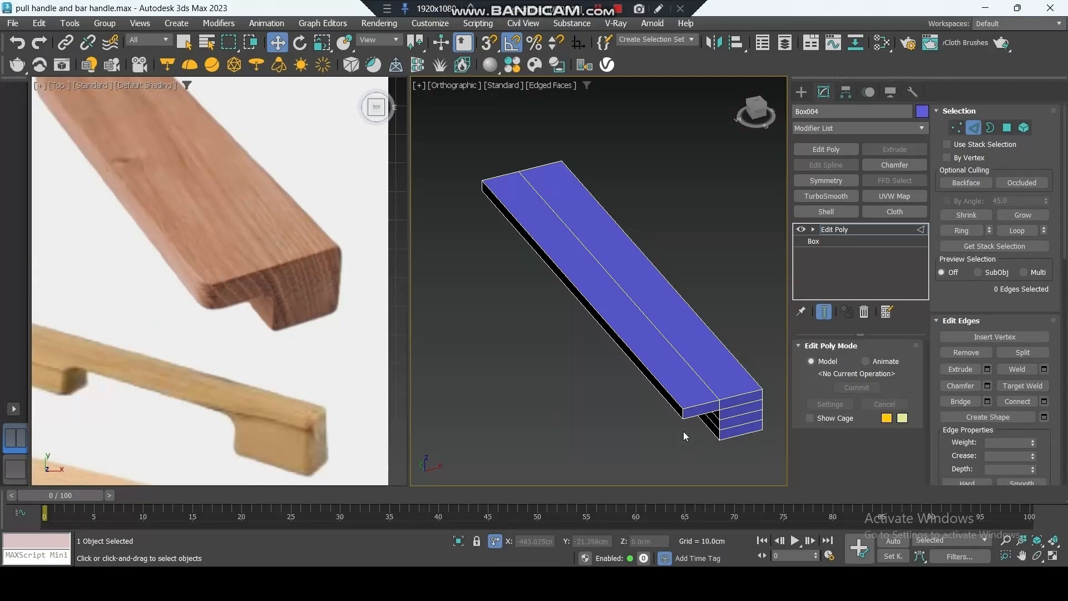
{"action": "left_click", "coordinate": [681, 412]}
{"action": "left_click", "coordinate": [483, 186], "text": "ctrl"}
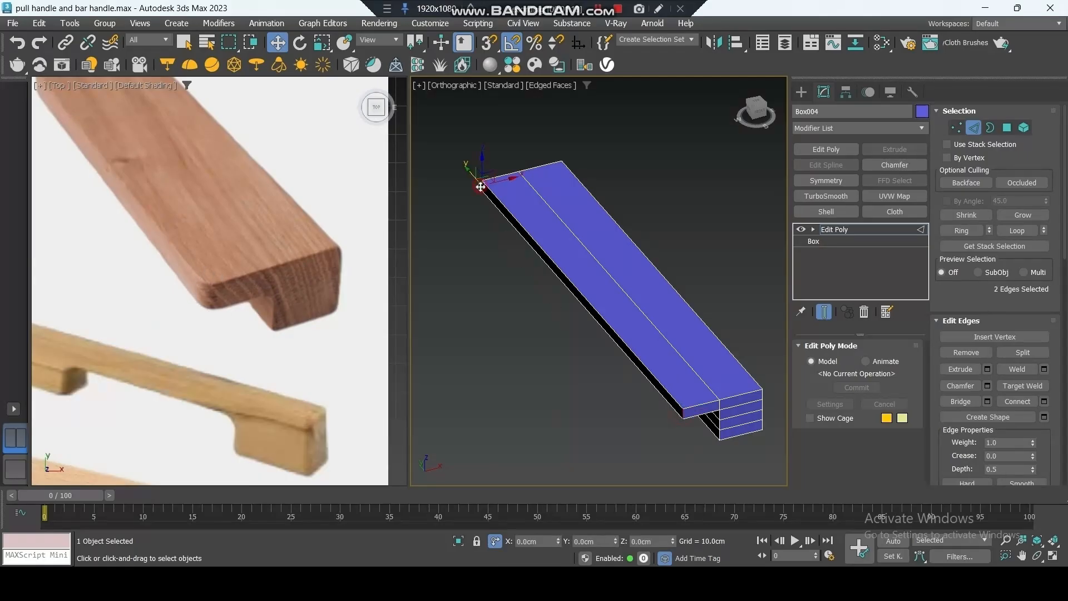
{"action": "left_click", "coordinate": [987, 385]}
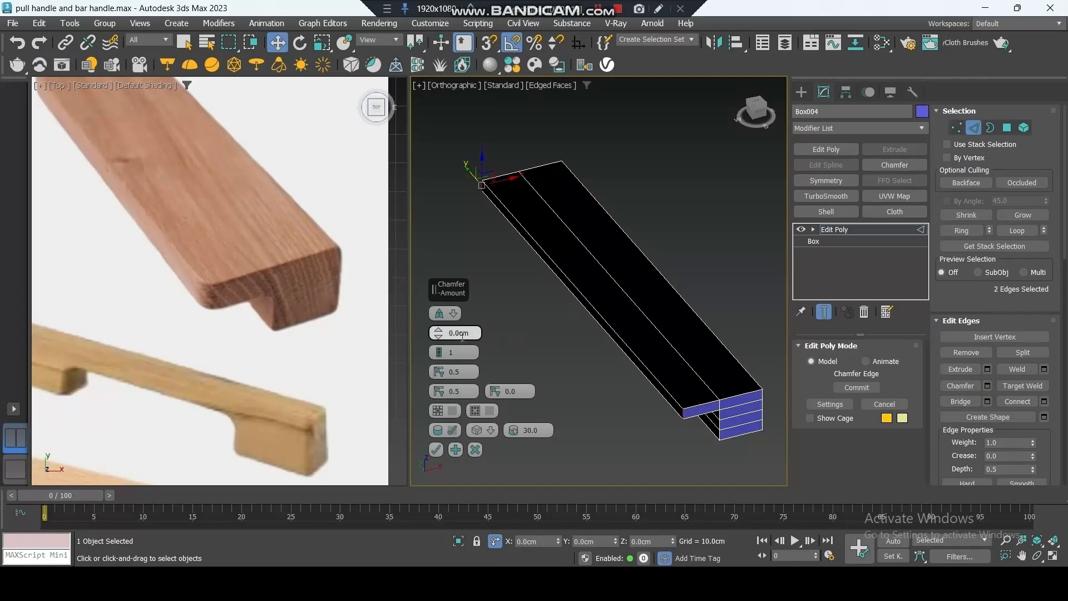
{"action": "type", "text": "0.5"}
{"action": "key", "text": "Return"}
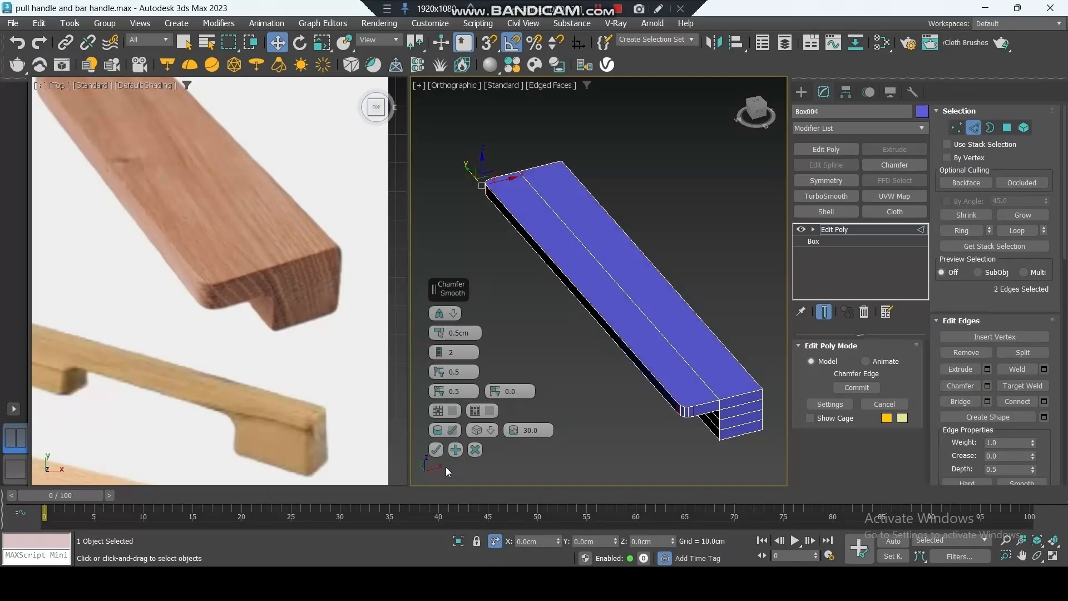
{"action": "left_click", "coordinate": [436, 449]}
{"action": "left_click", "coordinate": [654, 444]}
{"action": "key", "text": "F4"}
{"action": "key", "text": "F4"}
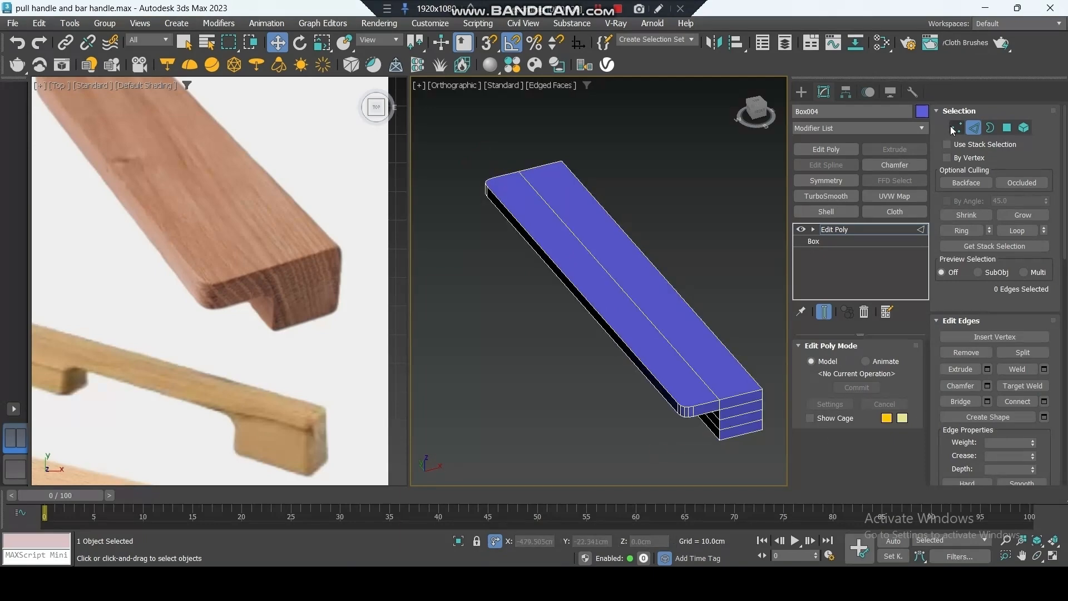
Step: Chamfer the handle's top back edge, both bottom long edges and the inner corner edge under the lip by 0.2 cm with 2 segments
{"action": "scroll", "coordinate": [765, 434], "scroll_direction": "up", "scroll_amount": 2}
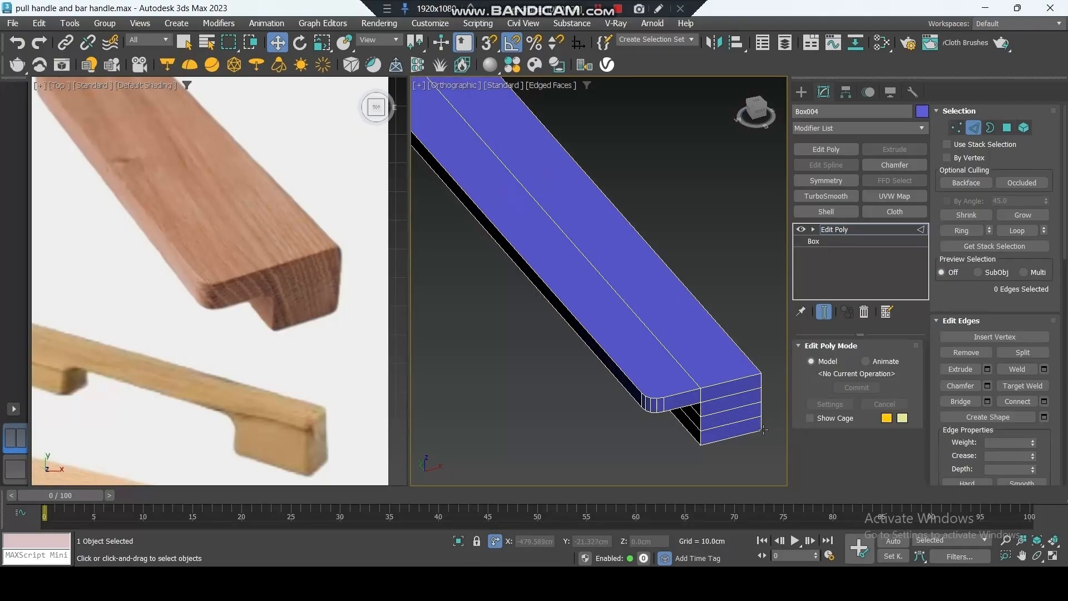
{"action": "left_click", "coordinate": [755, 364]}
{"action": "left_click", "coordinate": [694, 442], "text": "ctrl"}
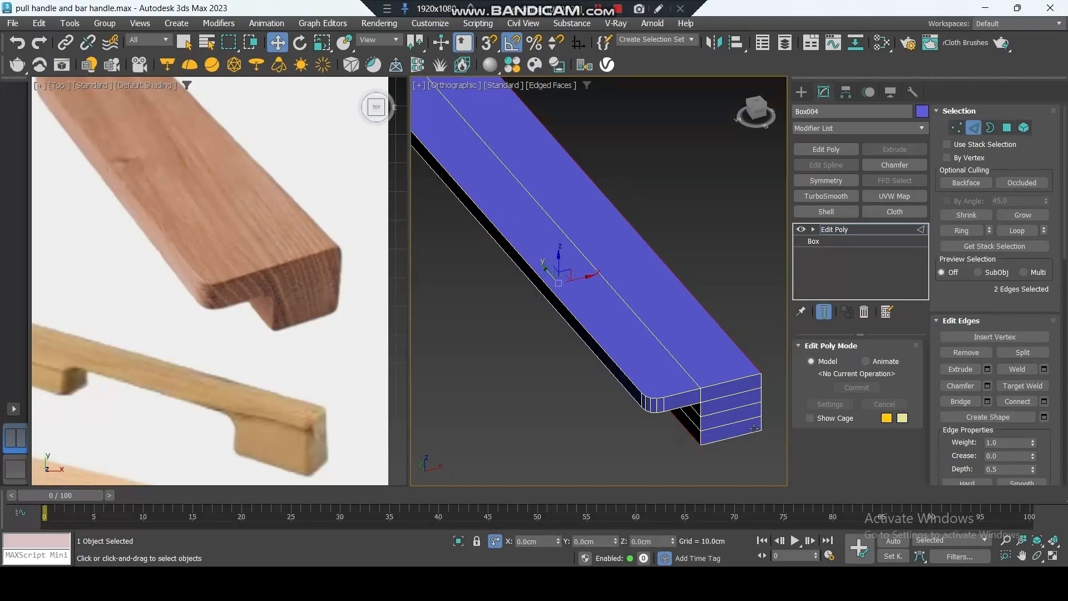
{"action": "key", "text": "F3"}
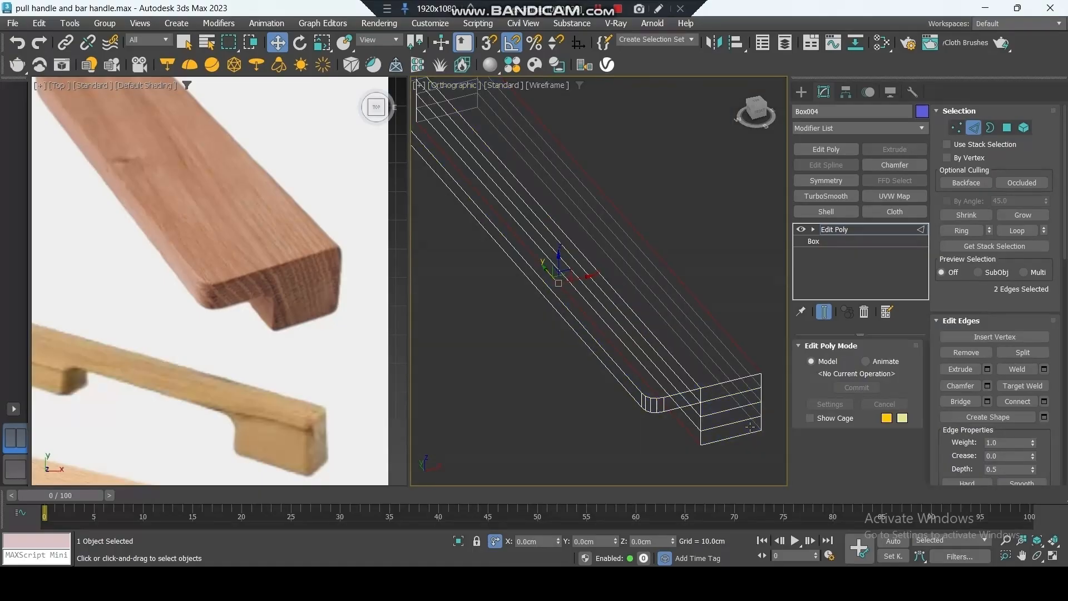
{"action": "left_click", "coordinate": [698, 385], "text": "ctrl"}
{"action": "scroll", "coordinate": [698, 390], "scroll_direction": "down", "scroll_amount": 3}
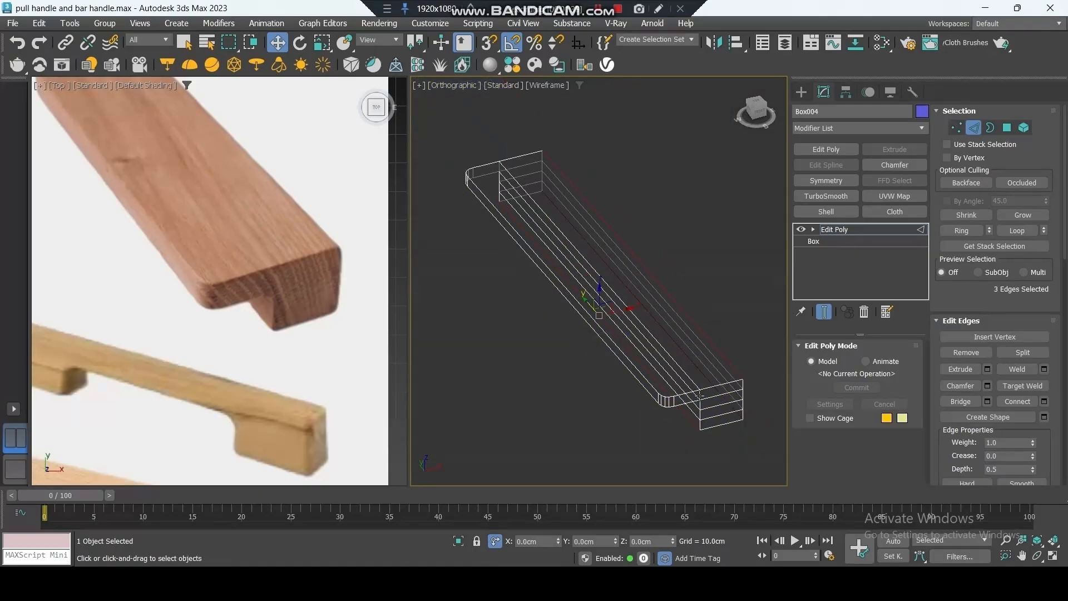
{"action": "middle_click_drag", "start_coordinate": [703, 411], "coordinate": [700, 402], "text": "alt"}
{"action": "scroll", "coordinate": [700, 402], "scroll_direction": "up", "scroll_amount": 4}
{"action": "left_click", "coordinate": [691, 386], "text": "ctrl"}
{"action": "scroll", "coordinate": [689, 386], "scroll_direction": "down", "scroll_amount": 3}
{"action": "scroll", "coordinate": [673, 410], "scroll_direction": "up", "scroll_amount": 3}
{"action": "scroll", "coordinate": [673, 410], "scroll_direction": "up", "scroll_amount": 4}
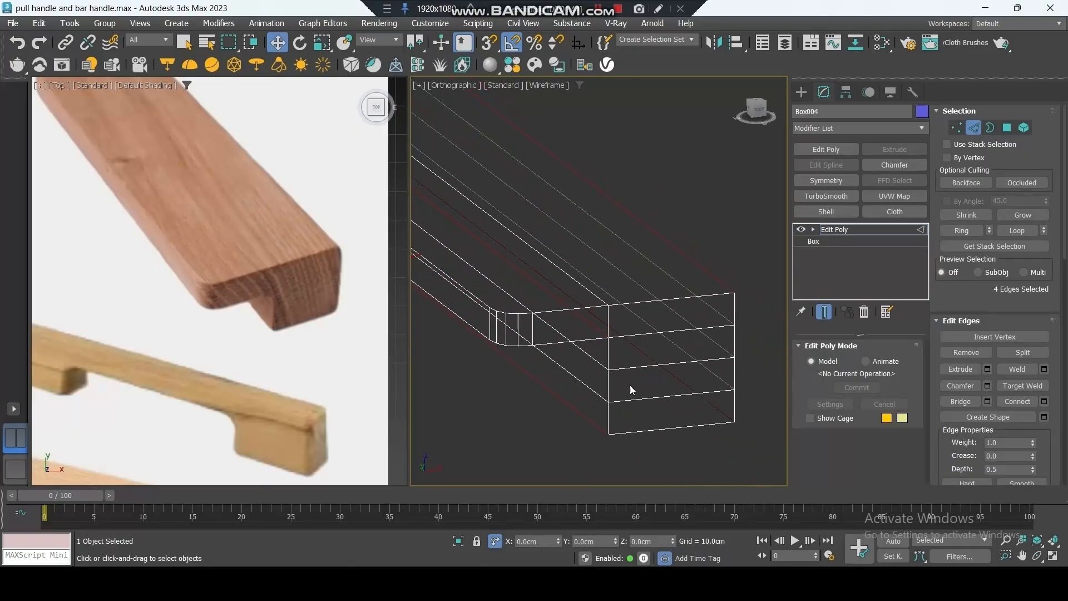
{"action": "key", "text": "F3"}
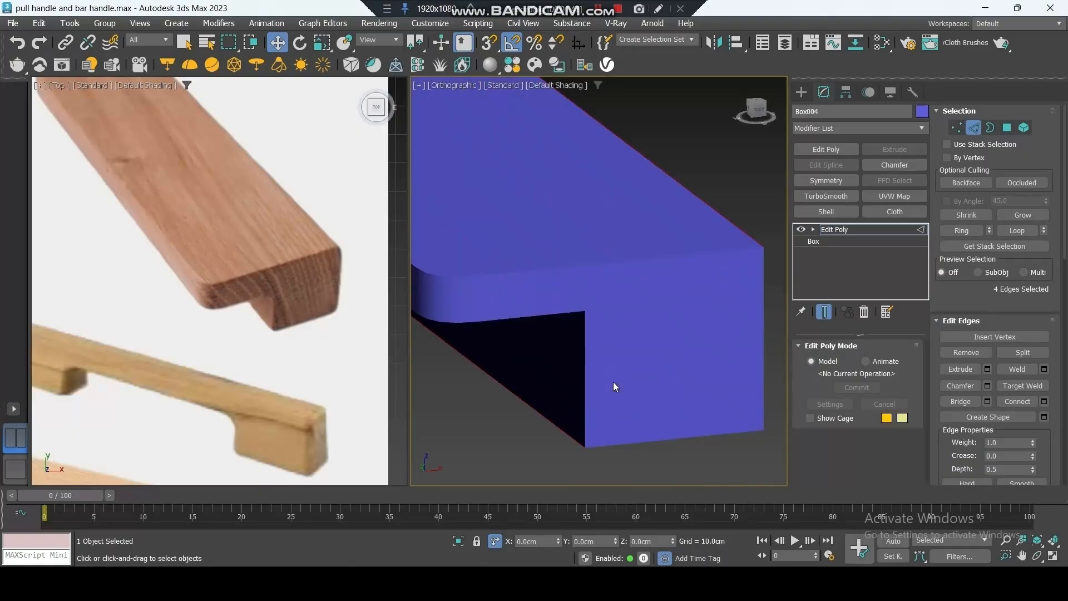
{"action": "left_click", "coordinate": [987, 386]}
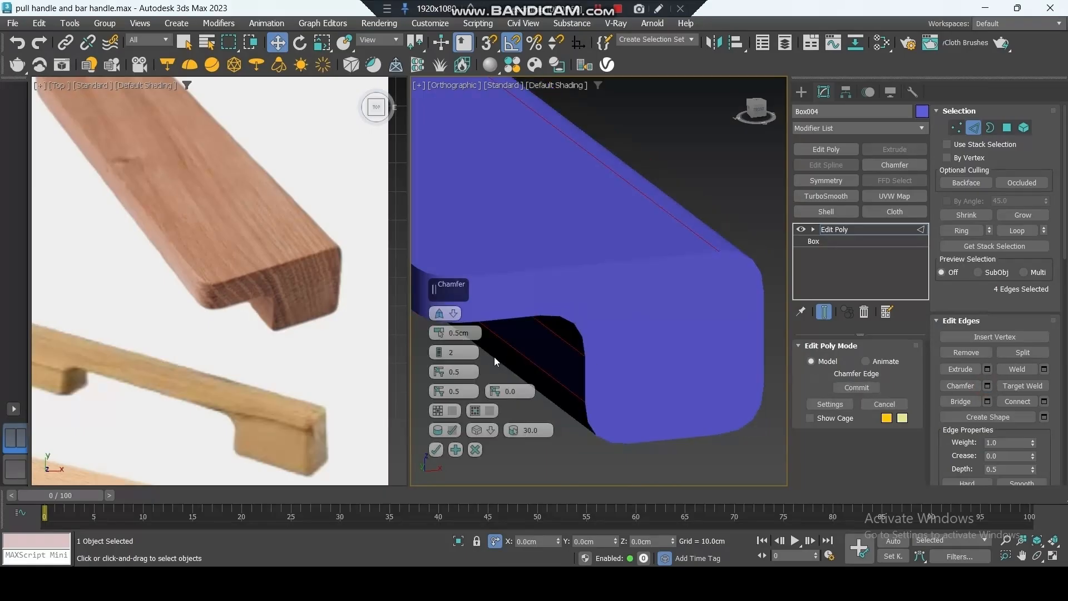
{"action": "type", "text": "0.2"}
{"action": "key", "text": "Return"}
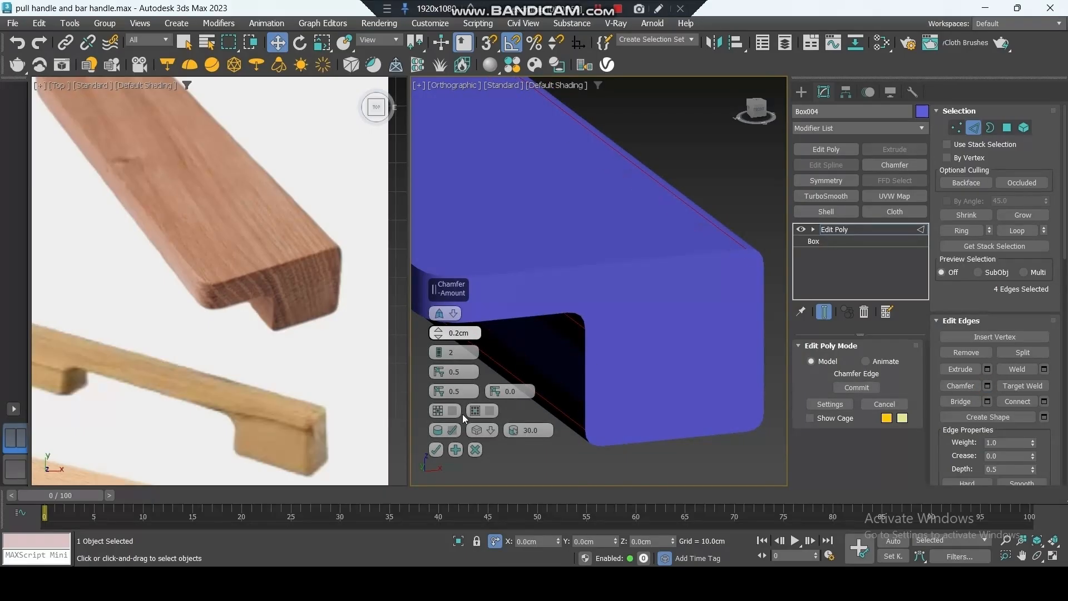
{"action": "left_click", "coordinate": [435, 449]}
{"action": "middle_click_drag", "start_coordinate": [534, 356], "coordinate": [572, 373], "text": "alt"}
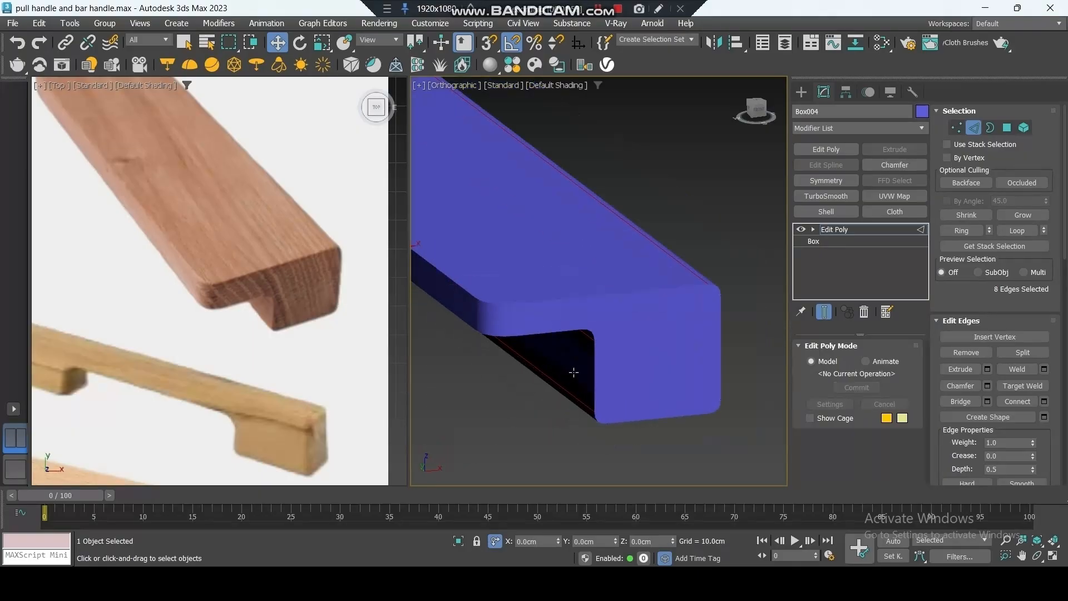
{"action": "left_click", "coordinate": [801, 92]}
Step: Create a new box for the second handle with length 25 cm, width 1.5 cm and height 2.5 cm
{"action": "scroll", "coordinate": [320, 274], "scroll_direction": "down", "scroll_amount": 5}
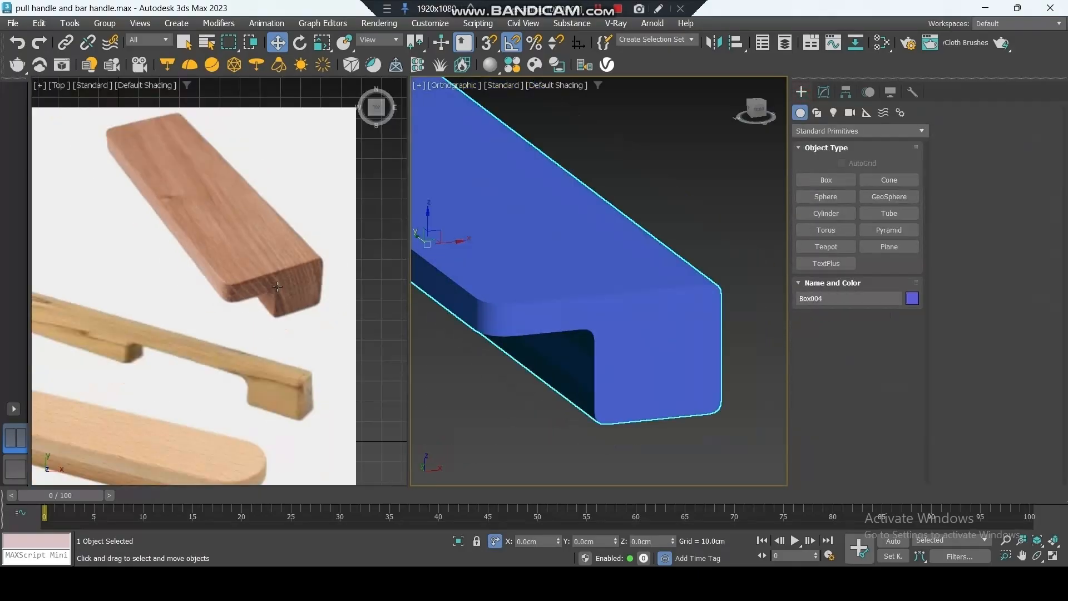
{"action": "middle_click_drag", "start_coordinate": [320, 274], "coordinate": [347, 254]}
{"action": "scroll", "coordinate": [317, 297], "scroll_direction": "up", "scroll_amount": 2}
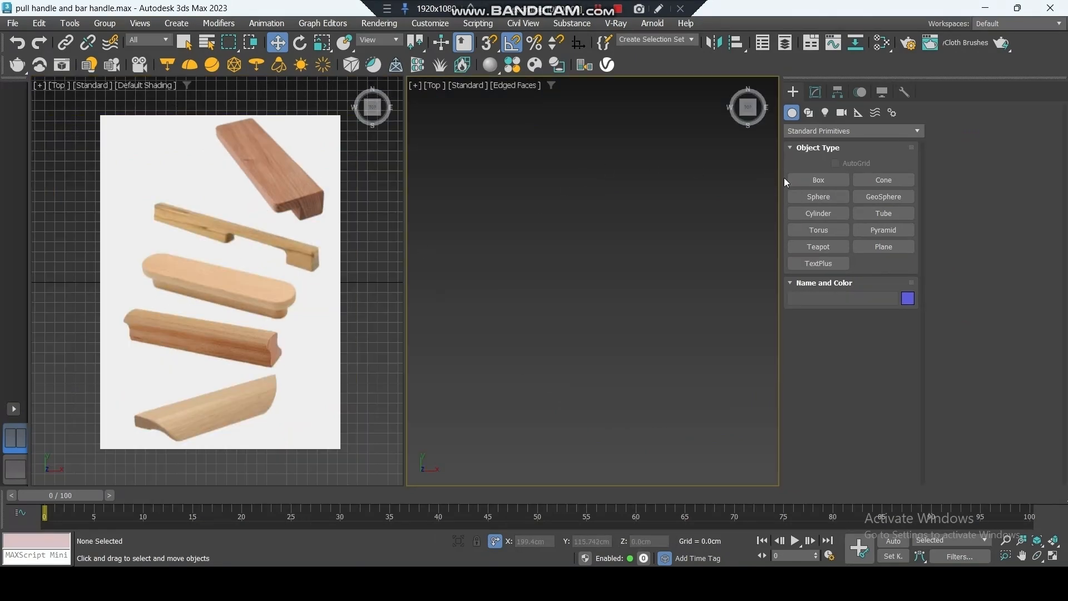
{"action": "left_click", "coordinate": [799, 179]}
{"action": "left_click_drag", "start_coordinate": [597, 190], "coordinate": [624, 430]}
{"action": "left_click", "coordinate": [623, 428]}
{"action": "double_click", "coordinate": [873, 385]}
{"action": "type", "text": "25.0cm"}
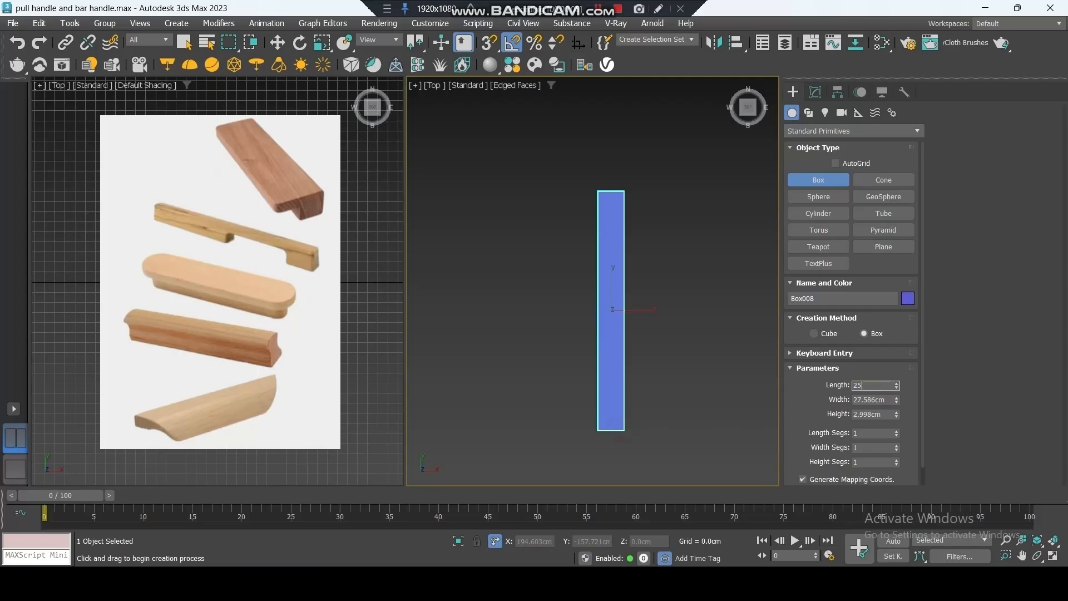
{"action": "key", "text": "Tab"}
{"action": "type", "text": "1.5"}
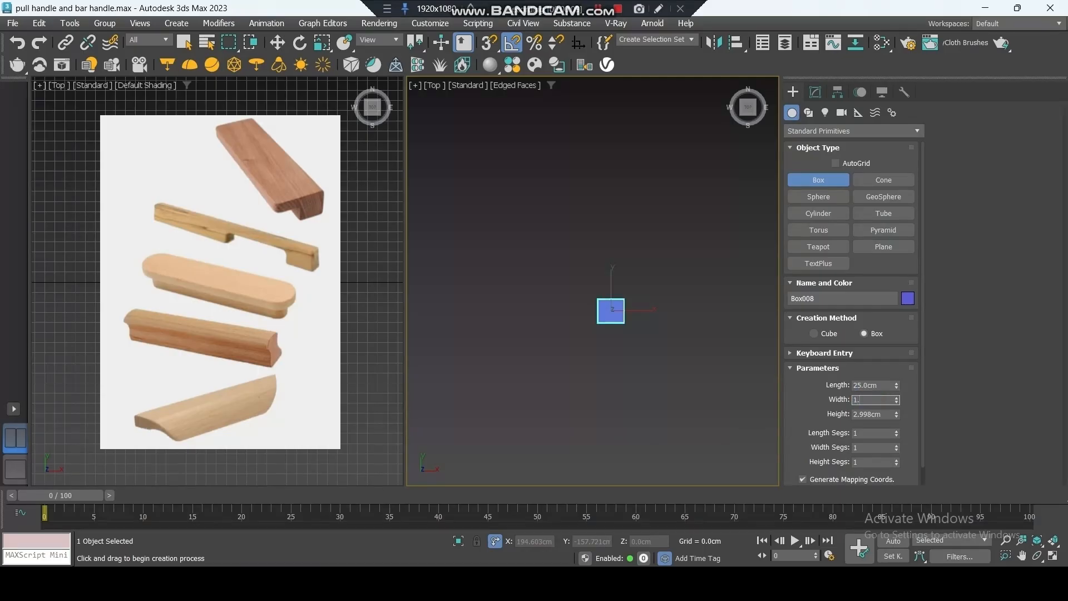
{"action": "key", "text": "Tab"}
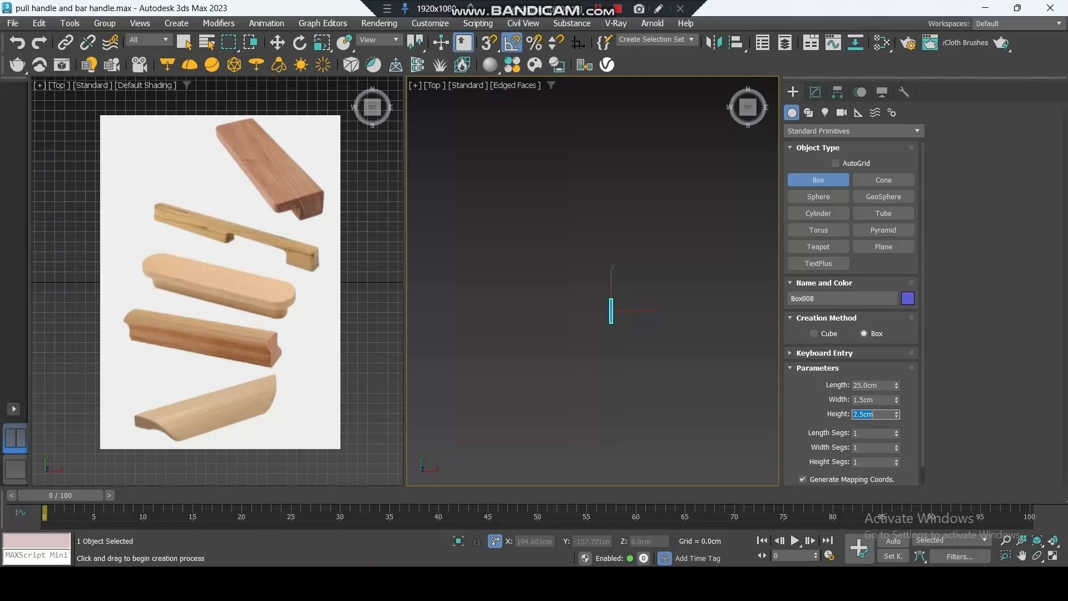
{"action": "right_click", "coordinate": [653, 338]}
{"action": "key", "text": "z"}
{"action": "middle_click_drag", "start_coordinate": [646, 350], "coordinate": [692, 343], "text": "alt"}
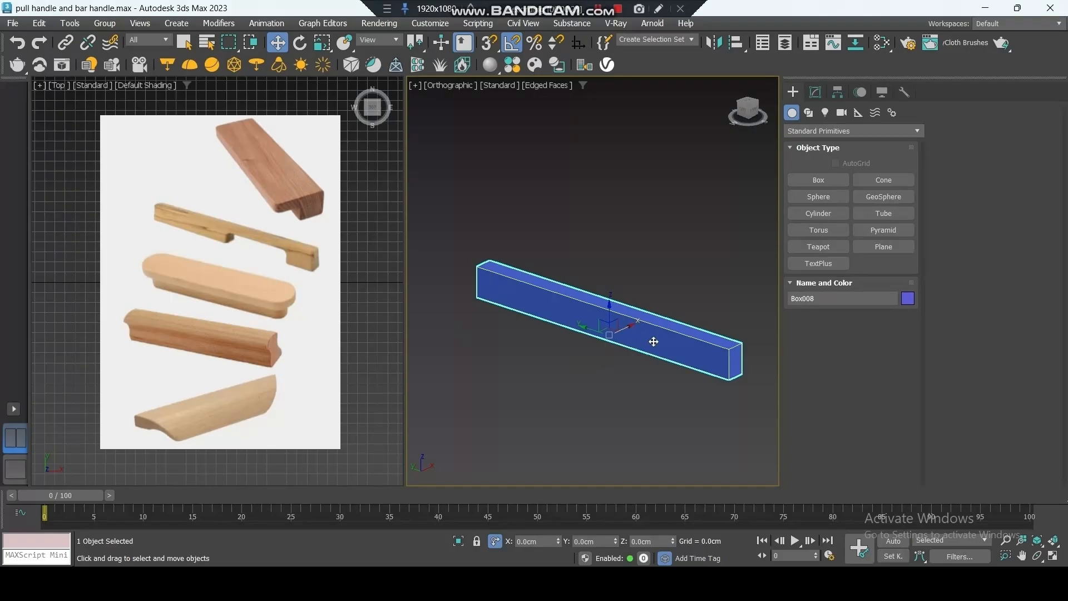
Step: Set the second box's length segments to 4
{"action": "left_click", "coordinate": [816, 94]}
{"action": "double_click", "coordinate": [889, 411]}
{"action": "type", "text": "4"}
{"action": "key", "text": "Return"}
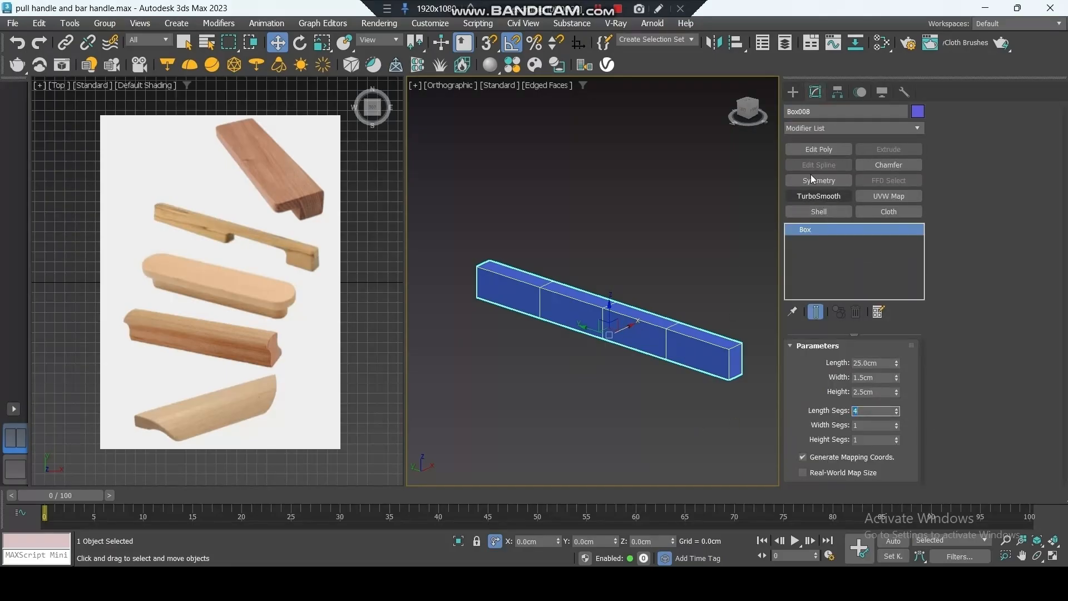
Step: Add an Edit Poly modifier and move the edge loop nearest the bar's front end by -2 cm along Y
{"action": "left_click", "coordinate": [818, 149]}
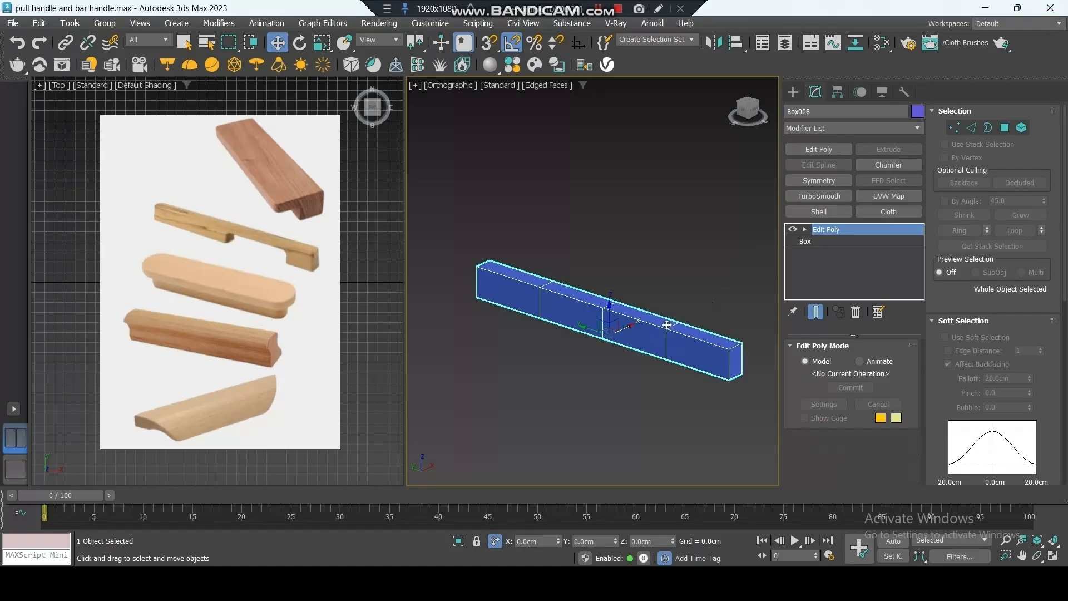
{"action": "left_click", "coordinate": [971, 128]}
{"action": "double_click", "coordinate": [667, 344]}
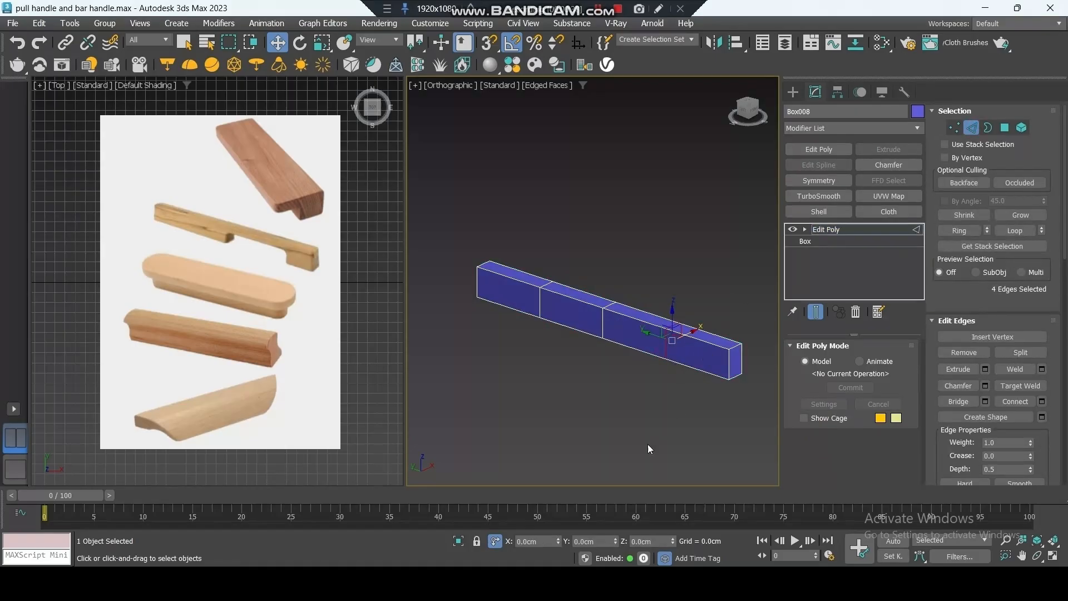
{"action": "double_click", "coordinate": [587, 541]}
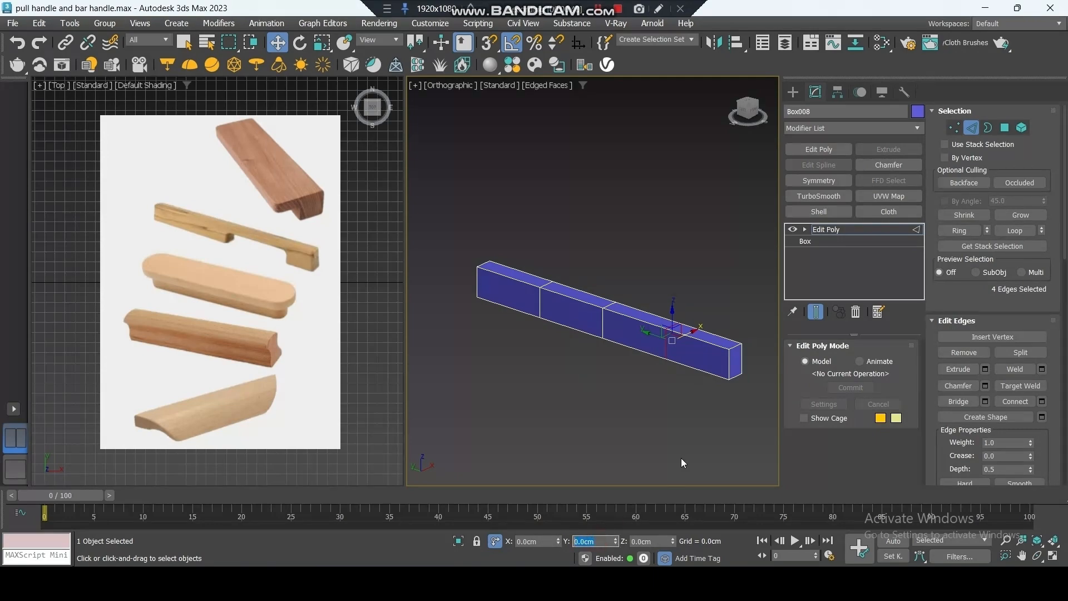
{"action": "type", "text": "-2"}
{"action": "key", "text": "Return"}
Step: Move the bar's middle edge loop about 2 cm along Y, away from the front end
{"action": "double_click", "coordinate": [604, 326]}
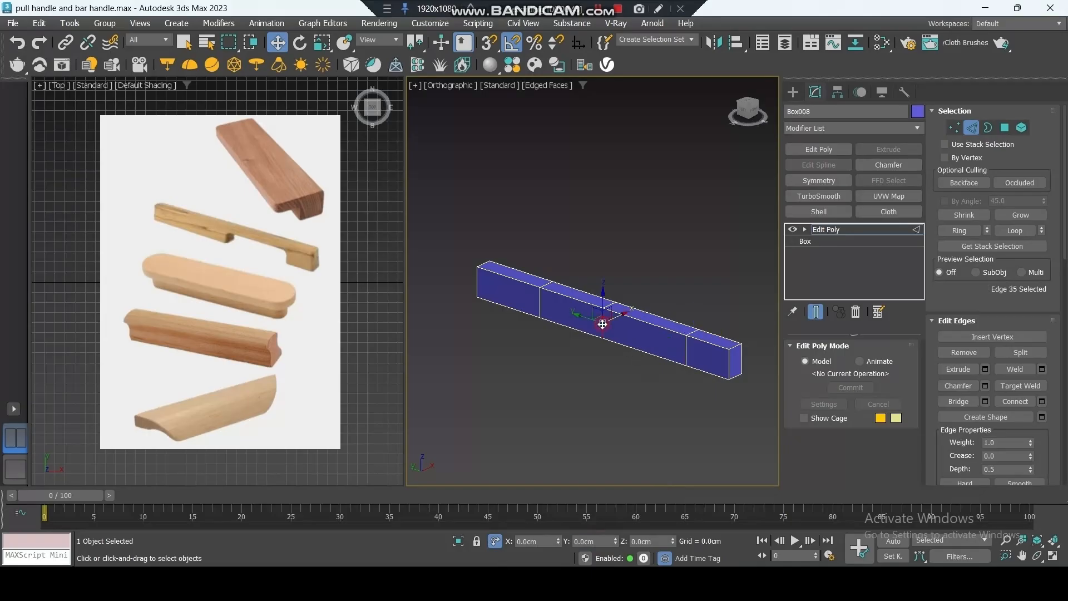
{"action": "left_click", "coordinate": [596, 541]}
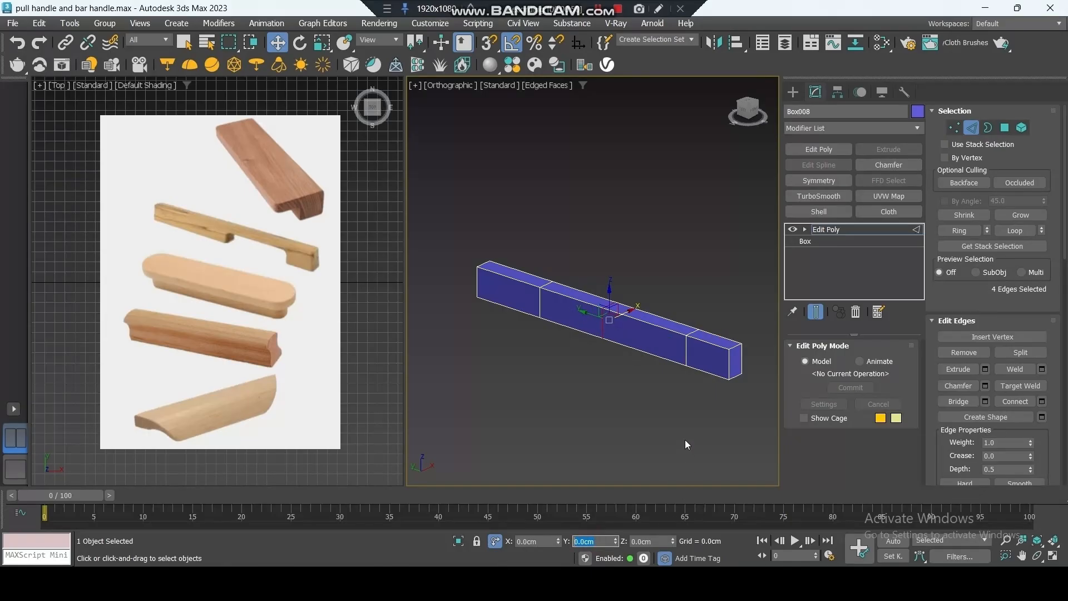
{"action": "type", "text": "1"}
{"action": "key", "text": "Return"}
Step: Lower the top polygon between the two shifted edge loops along Z to form a recess in the bar
{"action": "left_click", "coordinate": [1005, 127]}
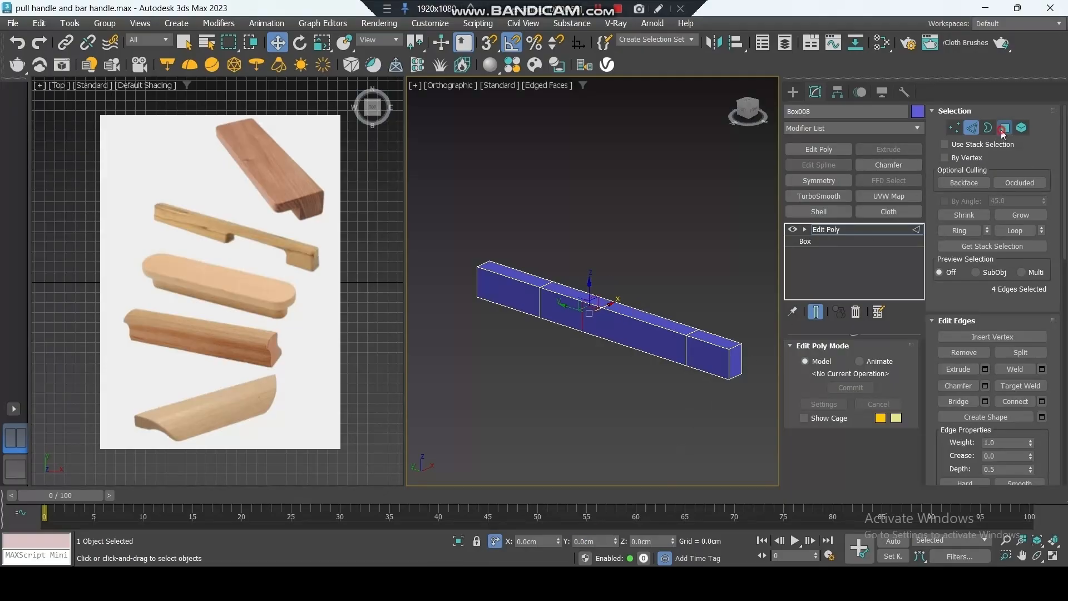
{"action": "left_click", "coordinate": [654, 318]}
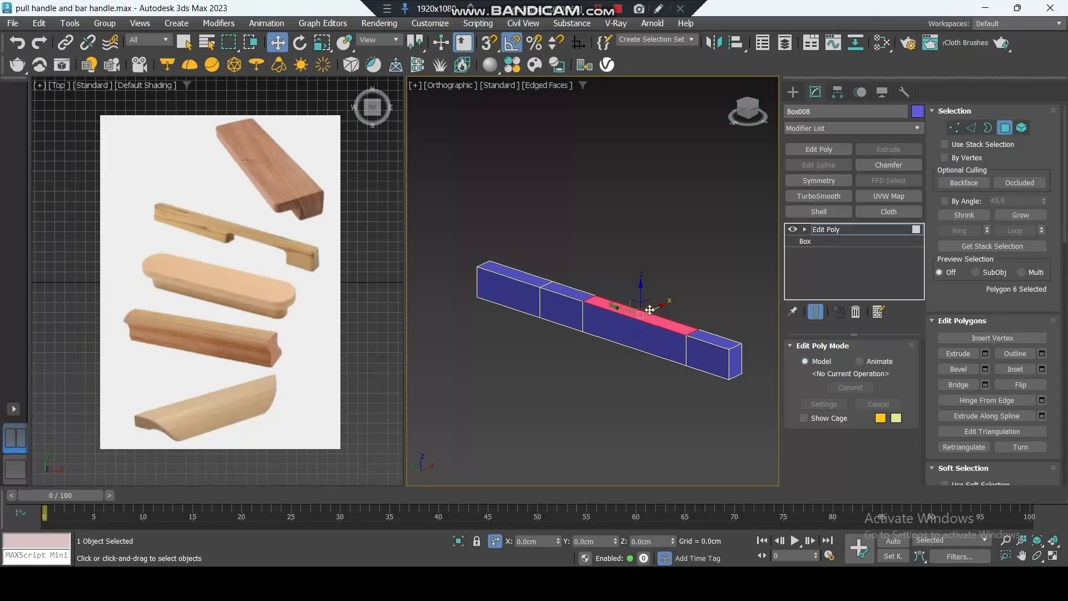
{"action": "left_click_drag", "start_coordinate": [640, 296], "coordinate": [643, 315]}
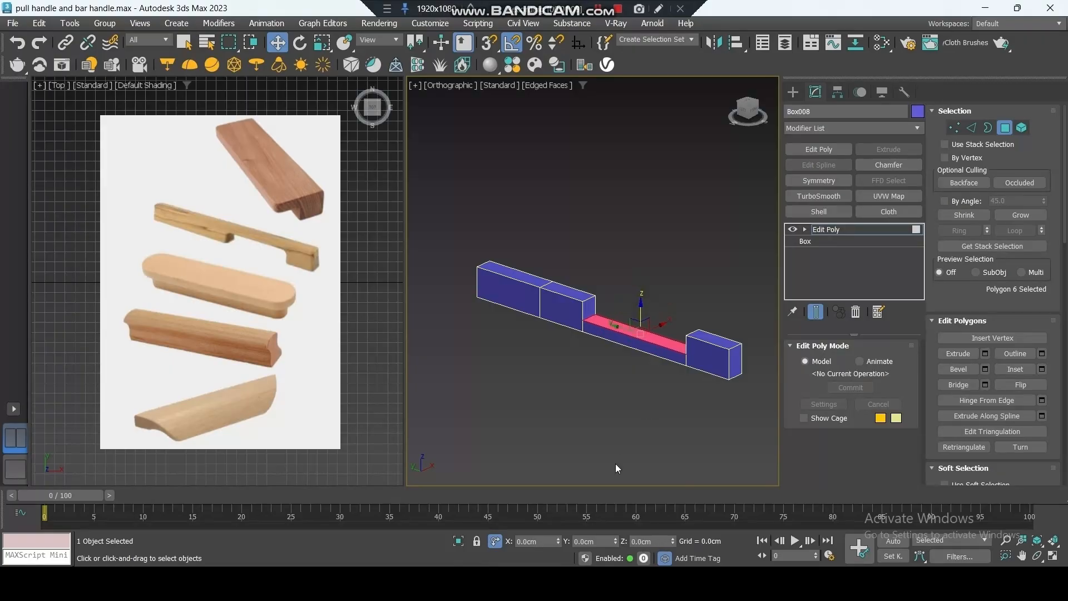
Step: Chamfer the upper and lower cross edges at both ends of the recess by 0.5 cm with 2 segments
{"action": "middle_click_drag", "start_coordinate": [712, 399], "coordinate": [711, 426]}
{"action": "scroll", "coordinate": [699, 420], "scroll_direction": "up", "scroll_amount": 3}
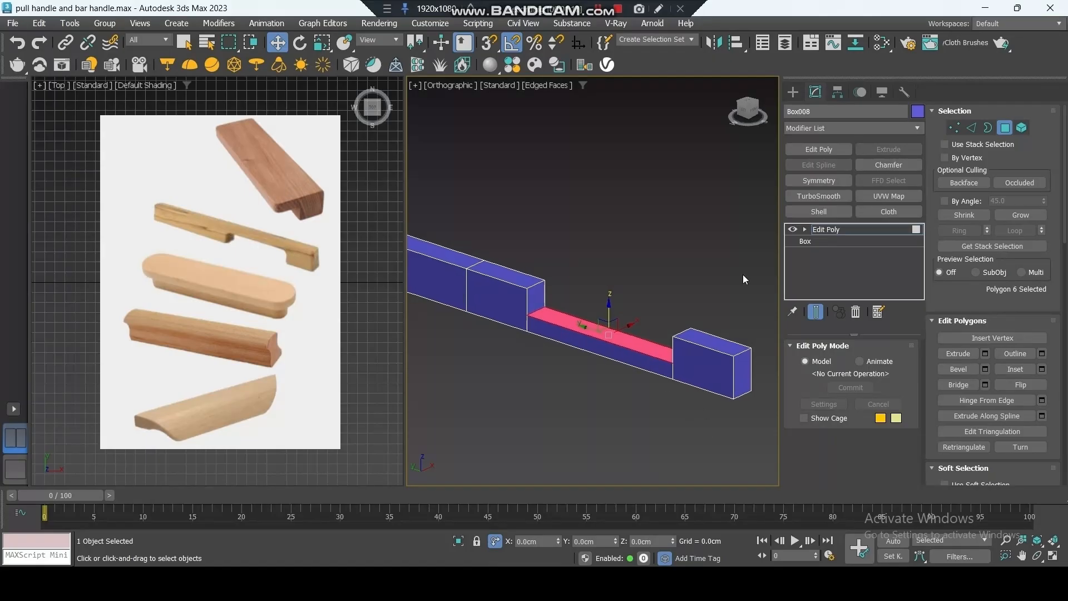
{"action": "left_click", "coordinate": [971, 128]}
{"action": "left_click", "coordinate": [540, 309]}
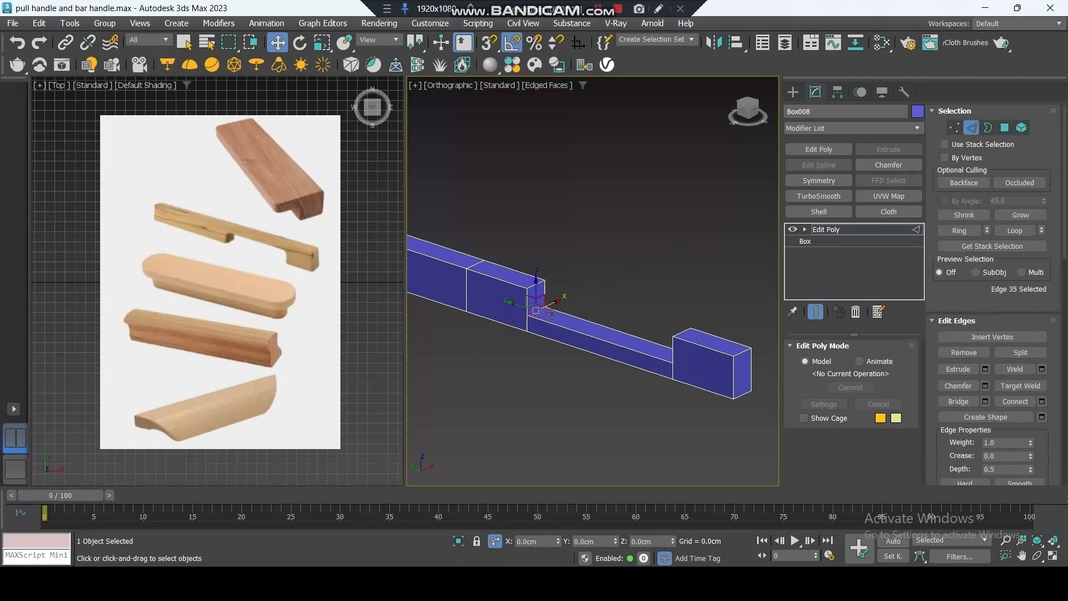
{"action": "left_click", "coordinate": [536, 283], "text": "ctrl"}
{"action": "left_click", "coordinate": [676, 328], "text": "ctrl"}
{"action": "key", "text": "F3"}
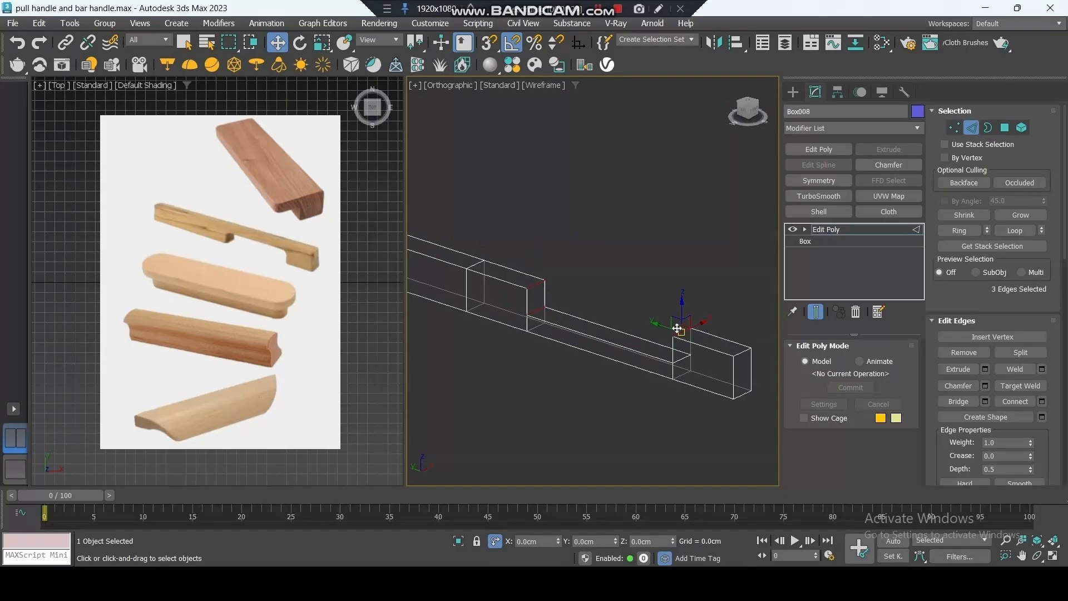
{"action": "scroll", "coordinate": [679, 354], "scroll_direction": "up", "scroll_amount": 1}
{"action": "left_click", "coordinate": [470, 253], "text": "ctrl"}
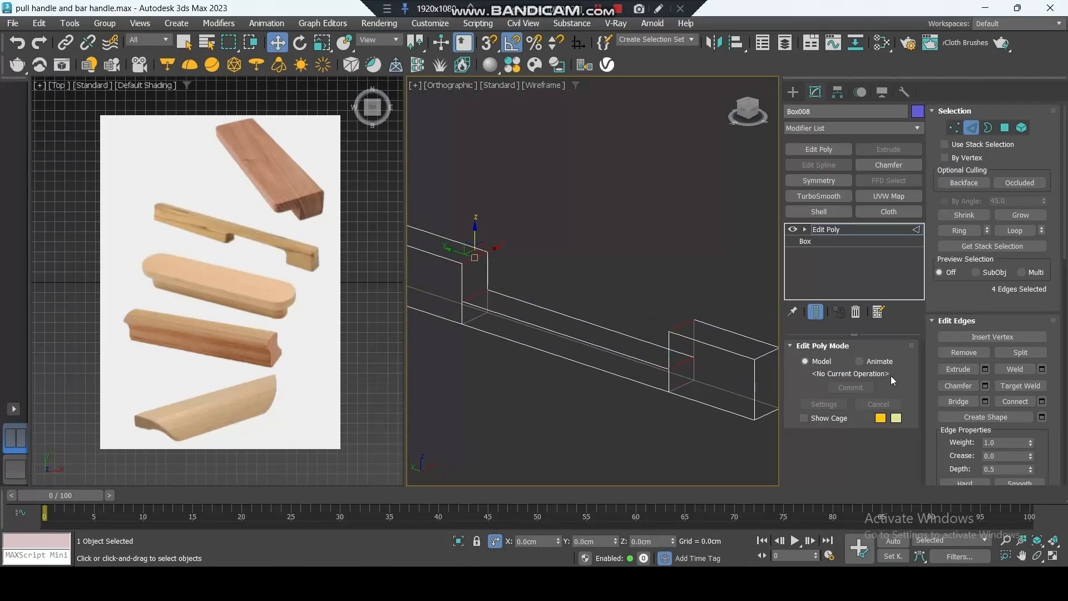
{"action": "left_click", "coordinate": [984, 386]}
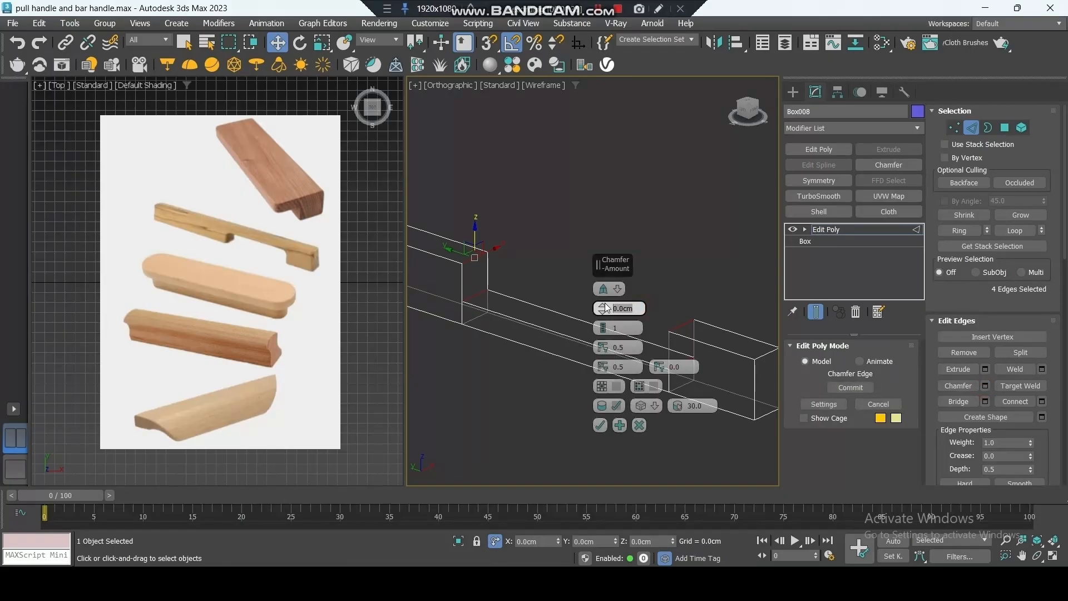
{"action": "type", "text": ".5"}
{"action": "key", "text": "Return"}
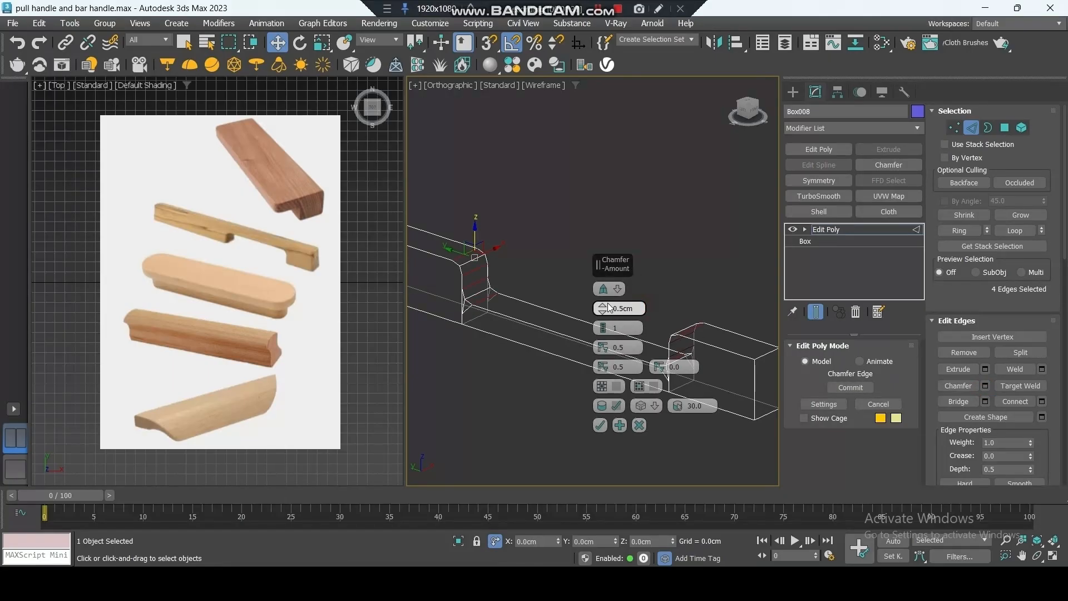
{"action": "left_click", "coordinate": [603, 325]}
{"action": "left_click", "coordinate": [603, 426]}
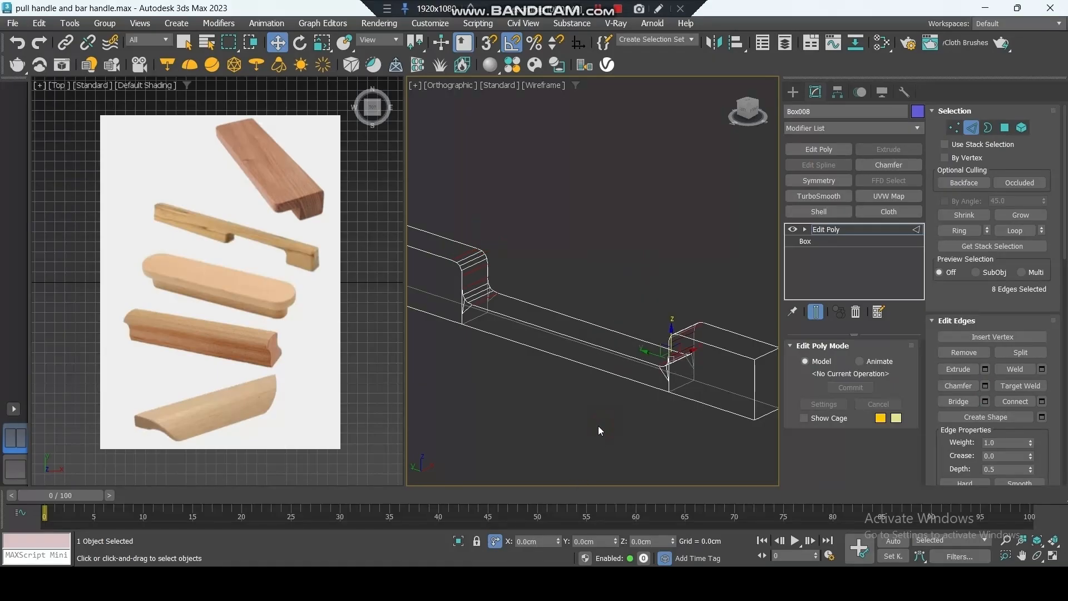
{"action": "key", "text": "F3"}
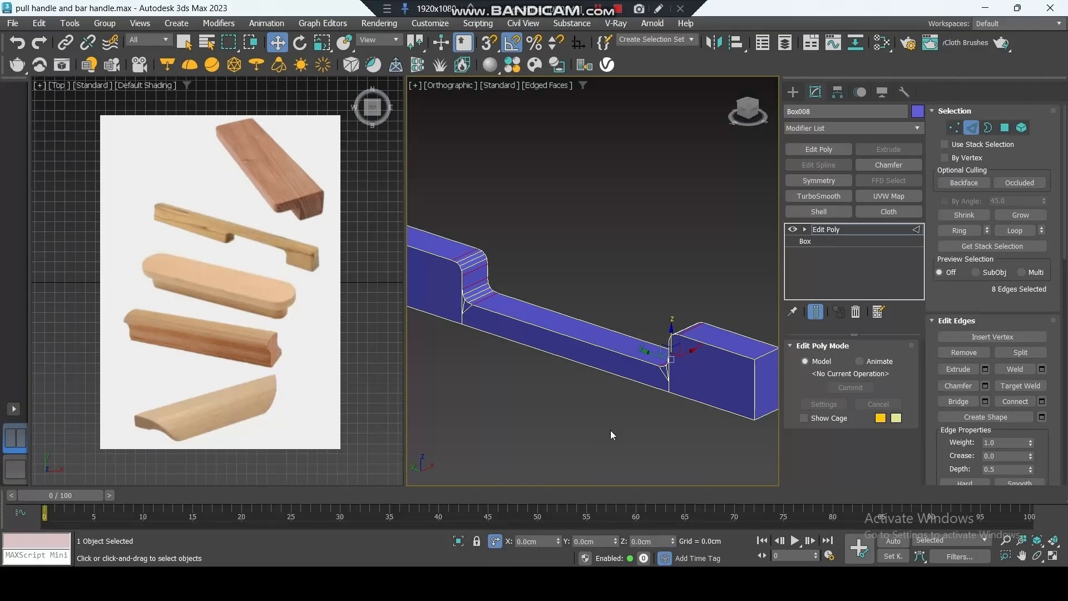
{"action": "left_click", "coordinate": [467, 258]}
{"action": "left_click", "coordinate": [666, 340]}
{"action": "scroll", "coordinate": [688, 322], "scroll_direction": "down", "scroll_amount": 2}
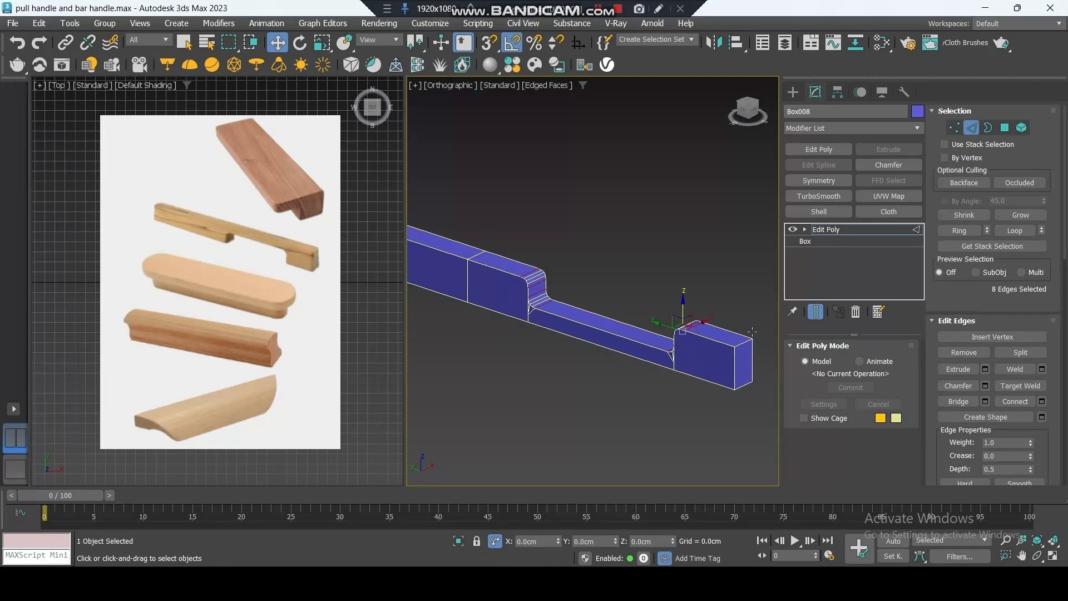
{"action": "left_click", "coordinate": [815, 309]}
Step: Chamfer all bottom perimeter edges and the vertical corner edges at both ends of the bar by 0.2 cm with 2 segments
{"action": "left_click", "coordinate": [753, 355]}
{"action": "left_click", "coordinate": [736, 370], "text": "ctrl"}
{"action": "left_click", "coordinate": [712, 380], "text": "ctrl"}
{"action": "double_click", "coordinate": [711, 381], "text": "ctrl"}
{"action": "scroll", "coordinate": [712, 380], "scroll_direction": "down", "scroll_amount": 3}
{"action": "middle_click_drag", "start_coordinate": [711, 380], "coordinate": [717, 385]}
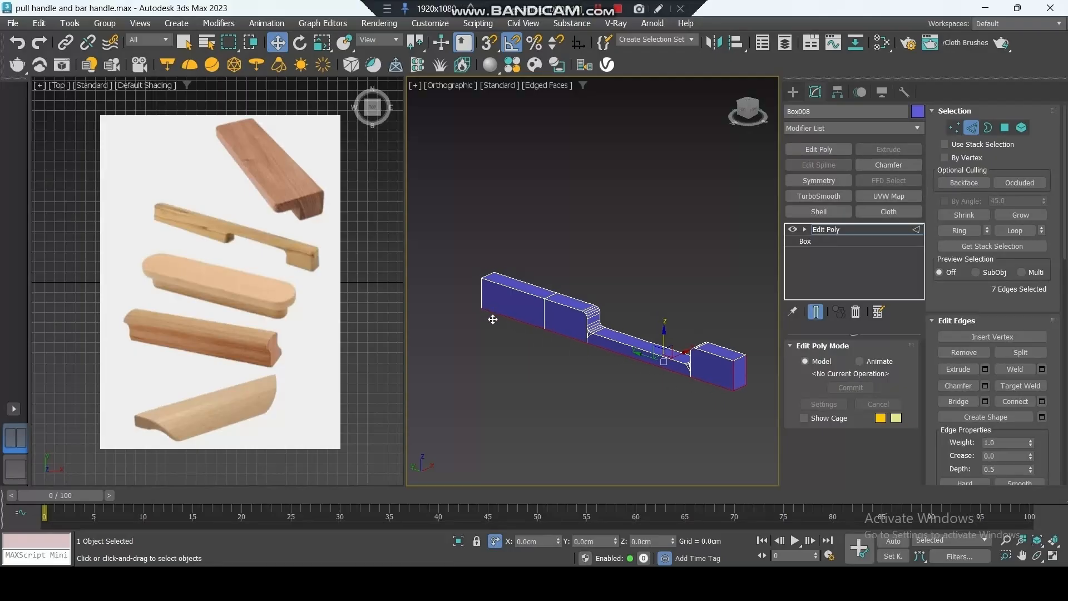
{"action": "key", "text": "F3"}
{"action": "left_click", "coordinate": [494, 294], "text": "ctrl"}
{"action": "left_click", "coordinate": [483, 293], "text": "ctrl"}
{"action": "left_click", "coordinate": [491, 304], "text": "ctrl"}
{"action": "double_click", "coordinate": [506, 304], "text": "ctrl"}
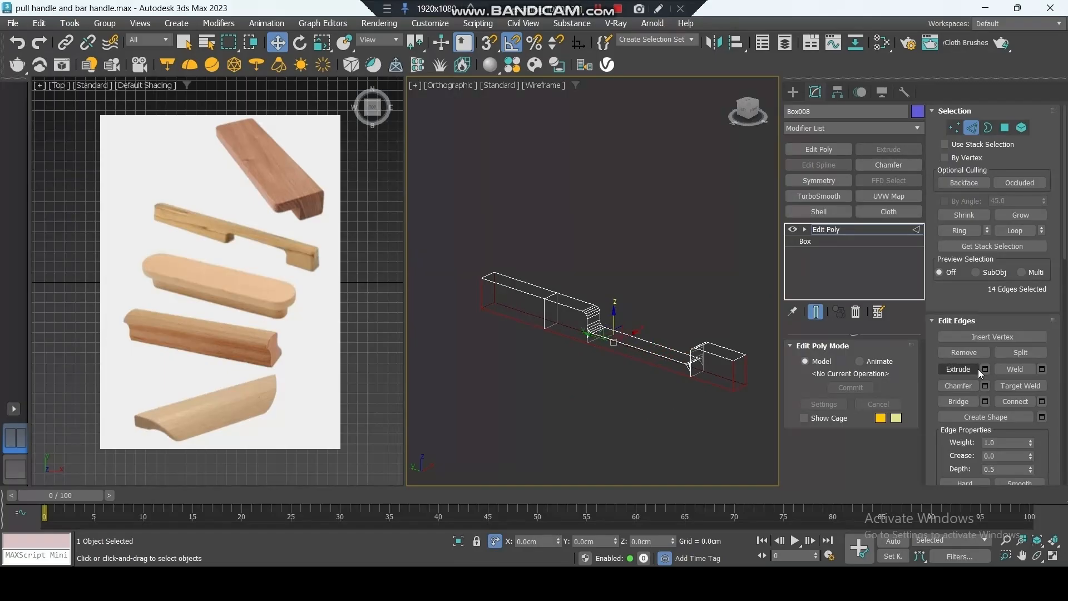
{"action": "left_click", "coordinate": [985, 386]}
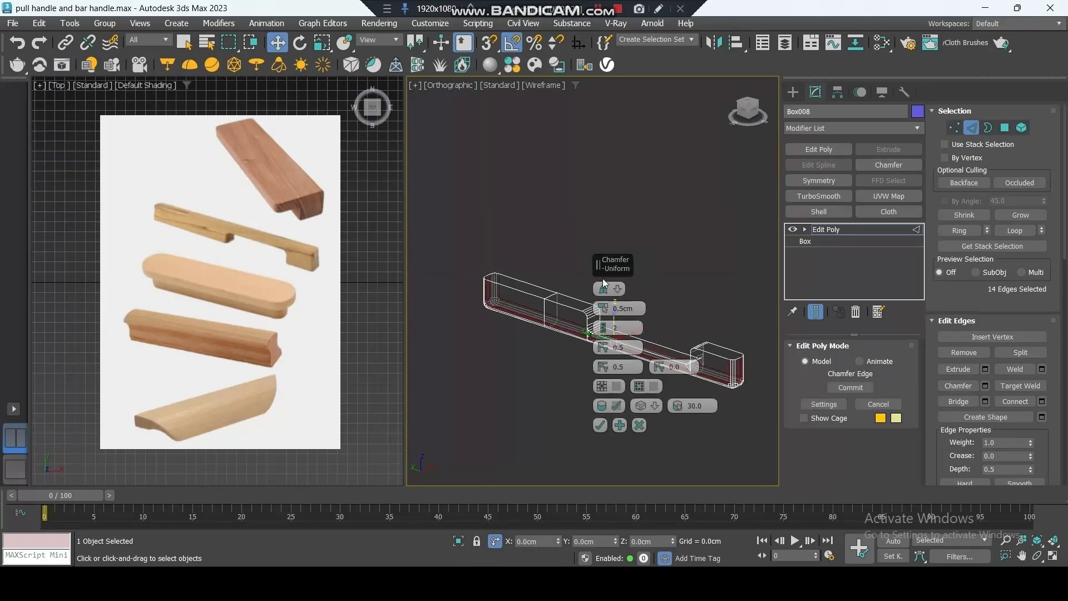
{"action": "left_click_drag", "start_coordinate": [597, 263], "coordinate": [445, 267]}
{"action": "left_click_drag", "start_coordinate": [475, 318], "coordinate": [418, 314]}
{"action": "type", "text": ".2"}
{"action": "key", "text": "Return"}
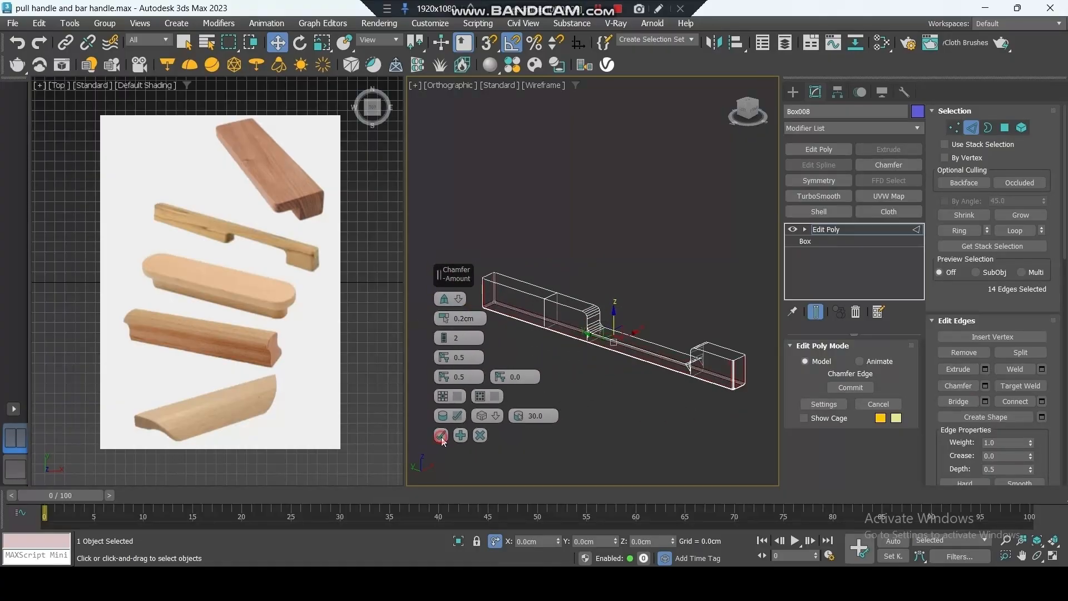
{"action": "left_click", "coordinate": [441, 435]}
{"action": "left_click", "coordinate": [816, 229]}
{"action": "key", "text": "F3"}
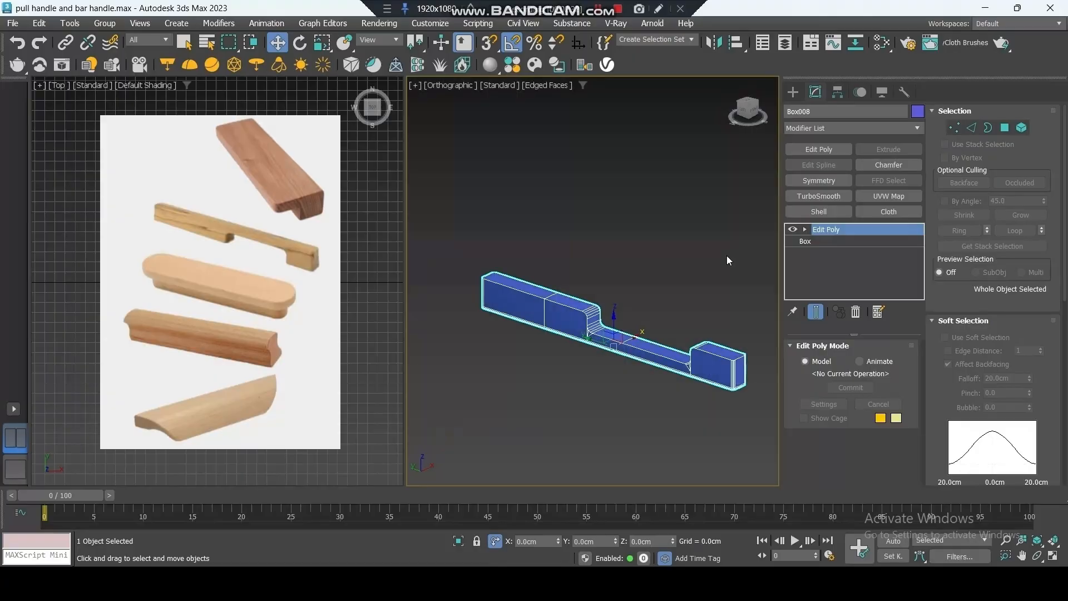
Step: Hide the edge display and mirror the bar handle across the Z axis without cloning it
{"action": "left_click", "coordinate": [727, 256]}
{"action": "key", "text": "F4"}
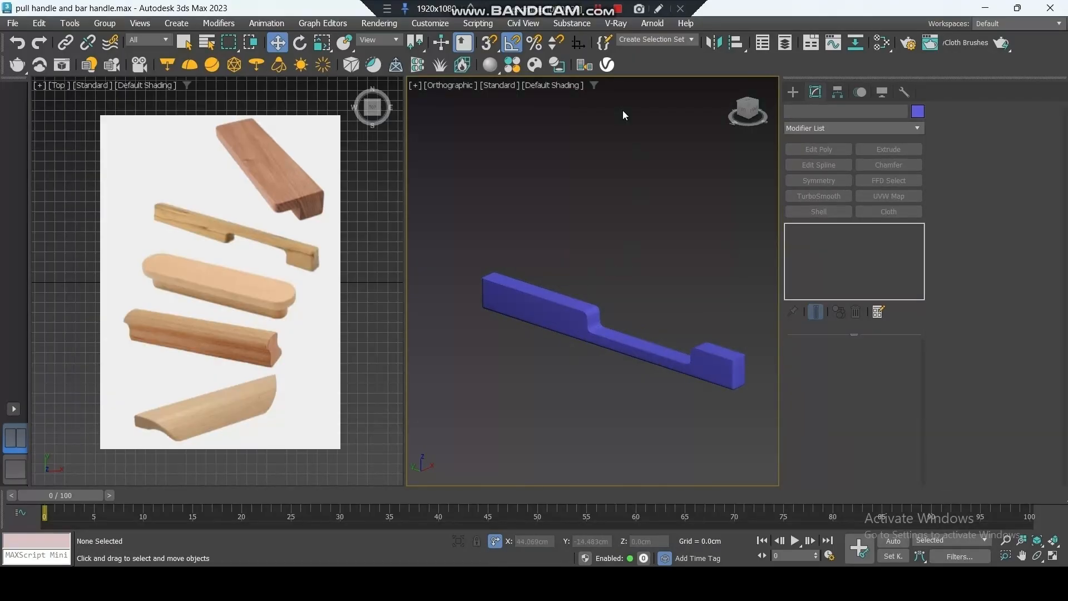
{"action": "key", "text": "ctrl+a"}
{"action": "left_click", "coordinate": [714, 44]}
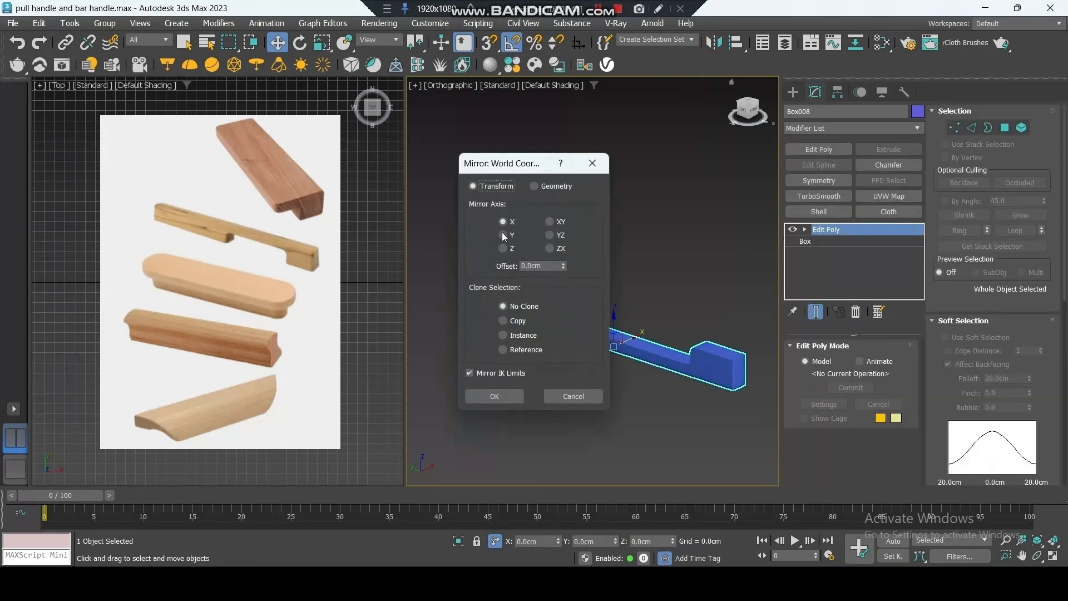
{"action": "left_click", "coordinate": [509, 248]}
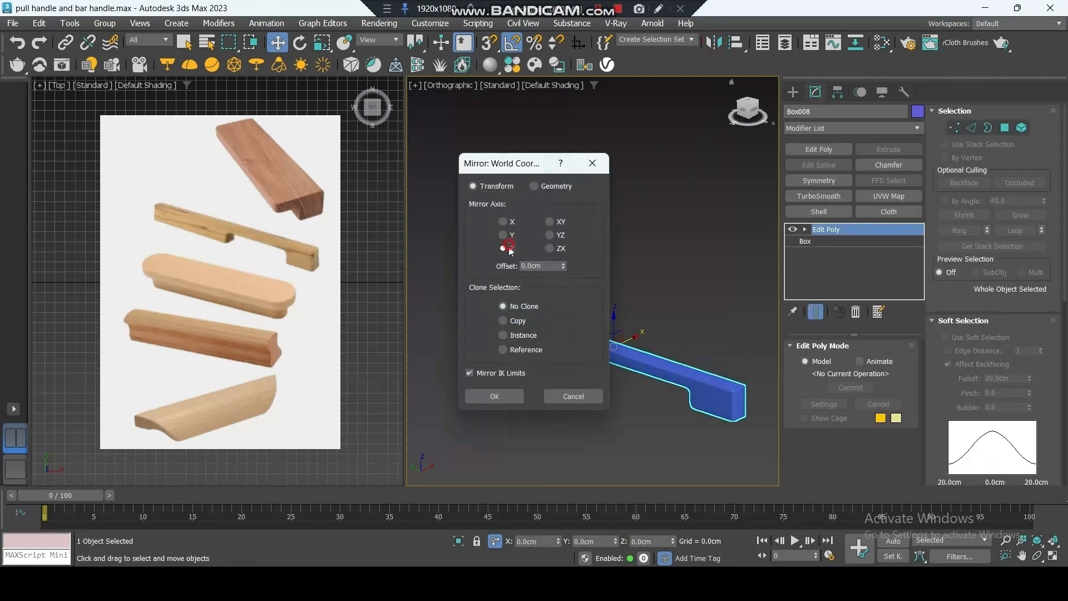
{"action": "left_click", "coordinate": [494, 396]}
{"action": "middle_click_drag", "start_coordinate": [639, 420], "coordinate": [628, 398]}
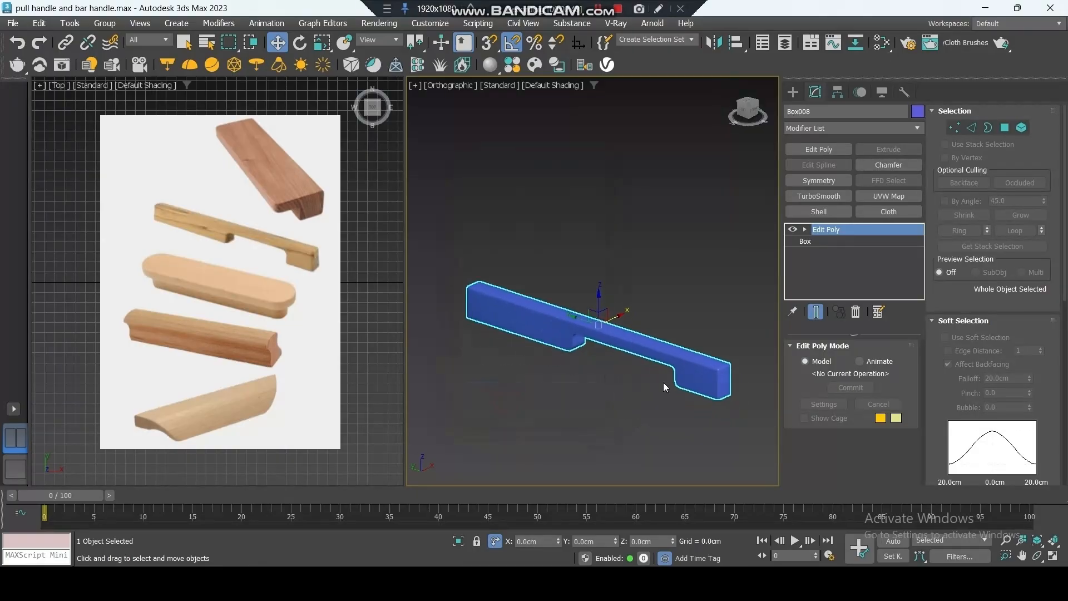
Step: Frame the handle in the front view and add an FFD 2x2x2 modifier to it
{"action": "key", "text": "f"}
{"action": "key", "text": "z"}
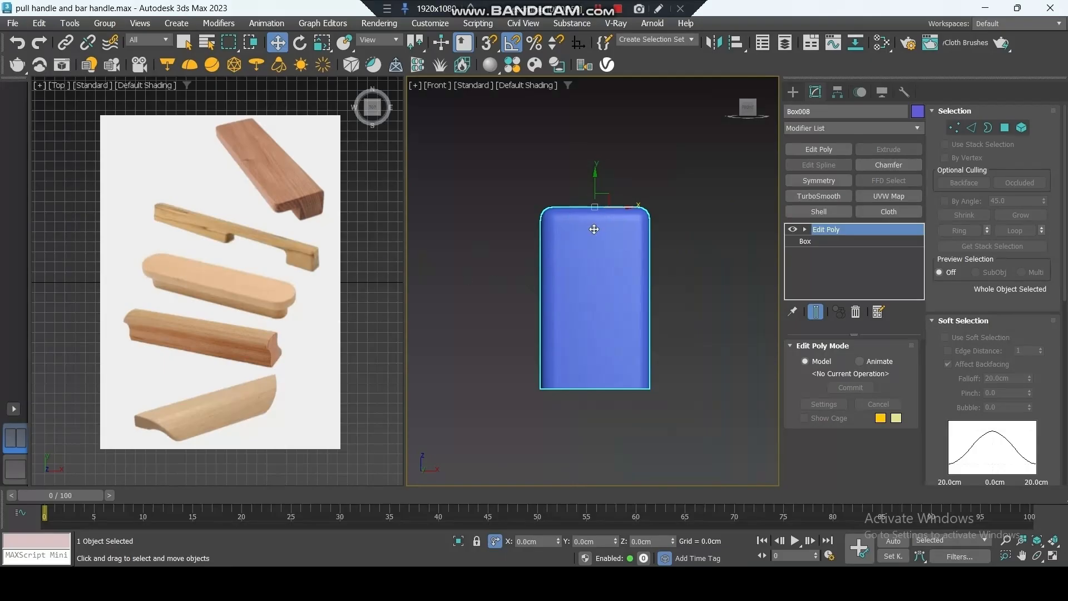
{"action": "left_click", "coordinate": [812, 127]}
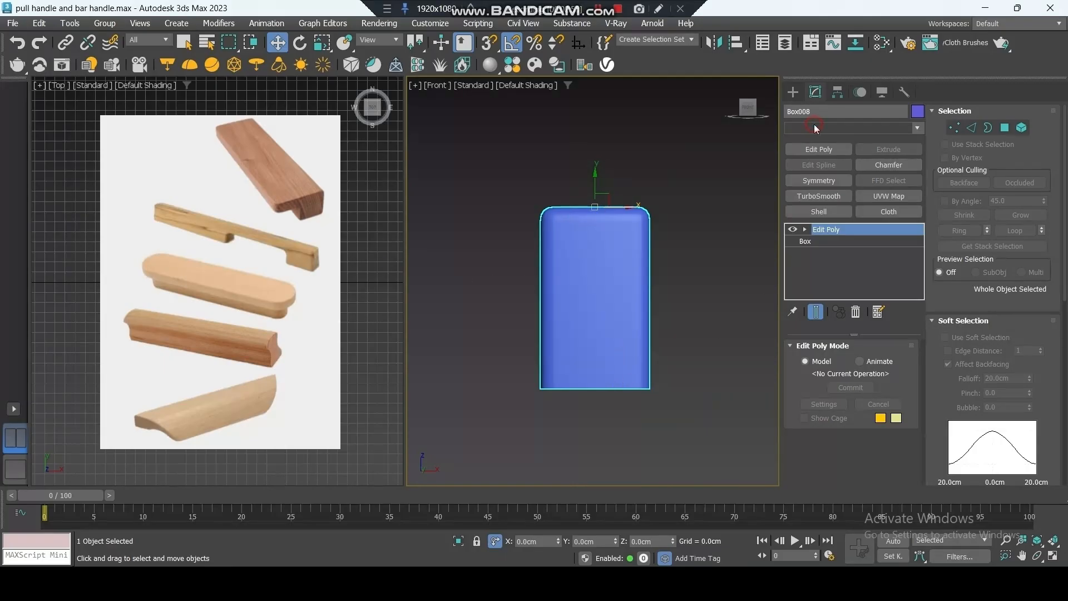
{"action": "key", "text": "f"}
{"action": "left_click", "coordinate": [828, 152]}
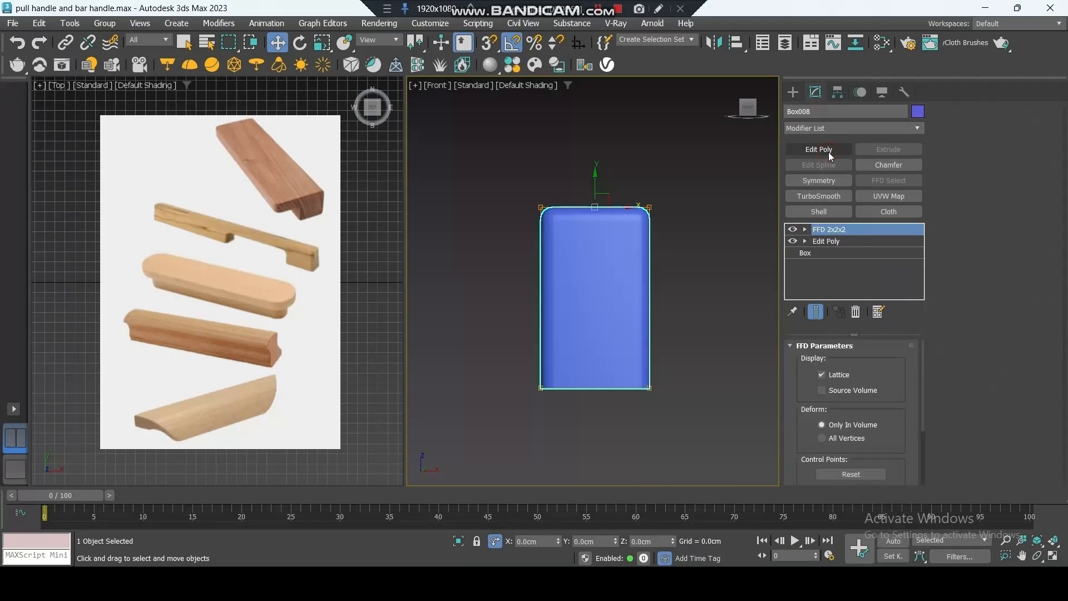
Step: Scale the lattice's top control points to about 73 percent along X to taper the handle, and check the shape
{"action": "left_click", "coordinate": [804, 229]}
{"action": "left_click", "coordinate": [818, 241]}
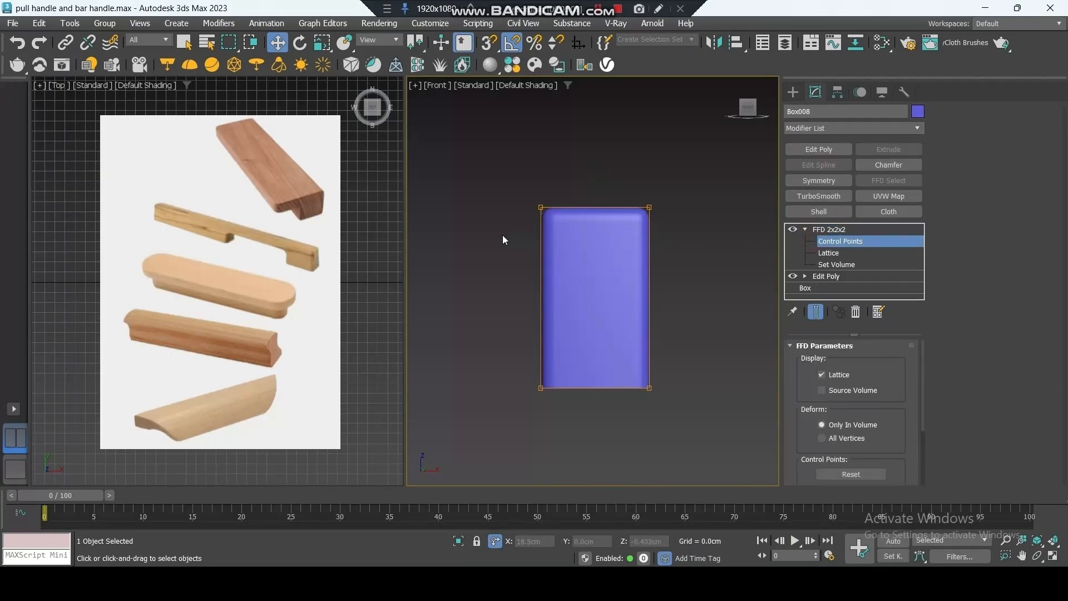
{"action": "left_click", "coordinate": [328, 43]}
{"action": "left_click_drag", "start_coordinate": [625, 213], "coordinate": [619, 200]}
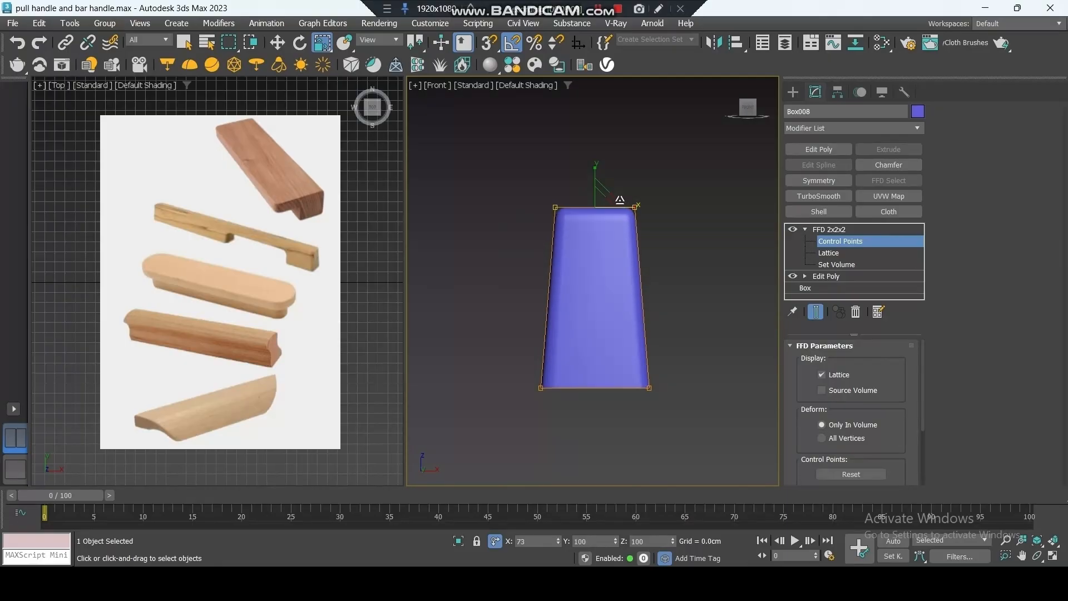
{"action": "left_click", "coordinate": [793, 92]}
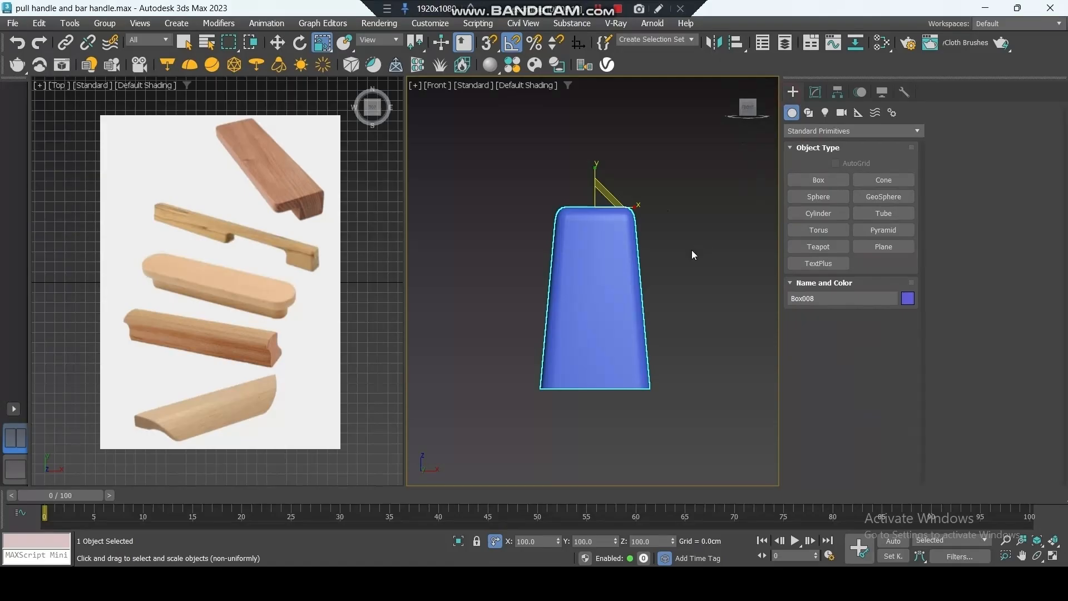
{"action": "middle_click_drag", "start_coordinate": [648, 304], "coordinate": [553, 329], "text": "alt"}
{"action": "right_click", "coordinate": [554, 331]}
{"action": "left_click", "coordinate": [518, 350]}
{"action": "key", "text": "z"}
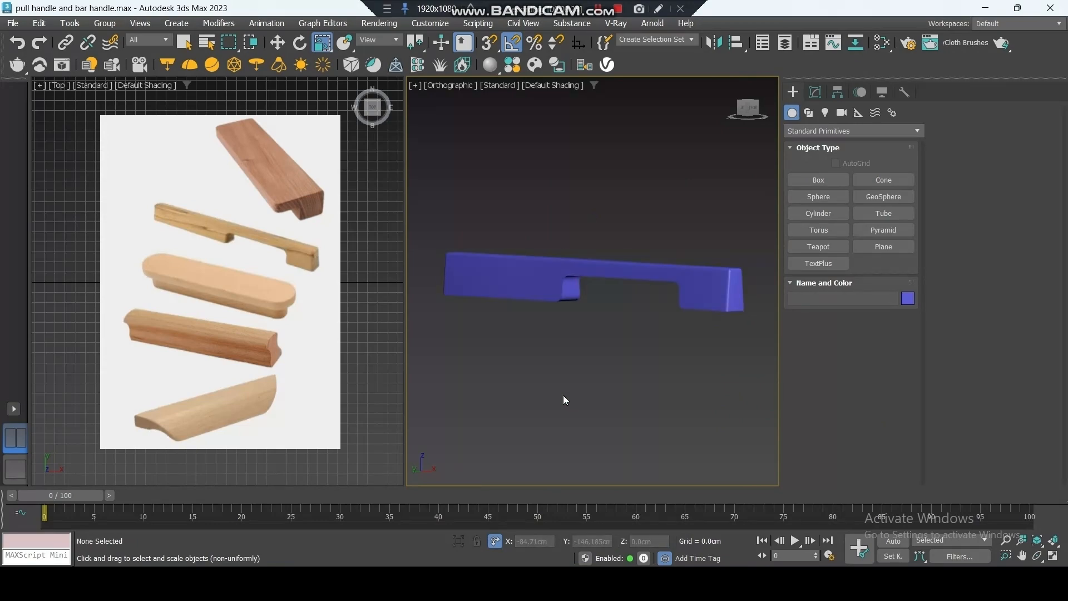
{"action": "left_click", "coordinate": [506, 297]}
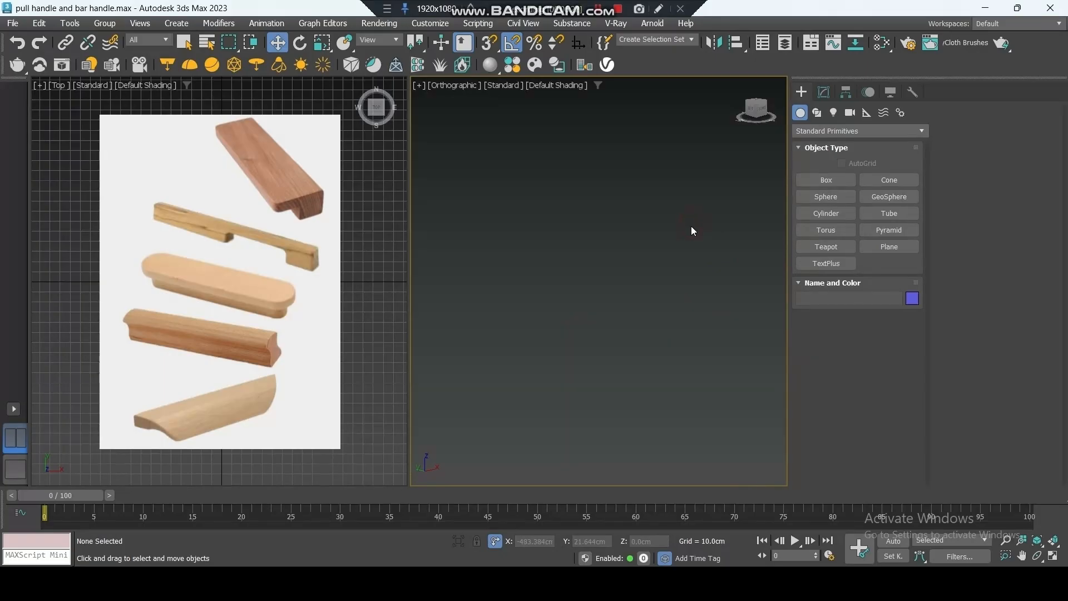
Step: Draw a rectangle spline in the top view for the third handle with length 30 cm and width 5.5 cm
{"action": "key", "text": "t"}
{"action": "left_click", "coordinate": [816, 114]}
{"action": "left_click", "coordinate": [881, 198]}
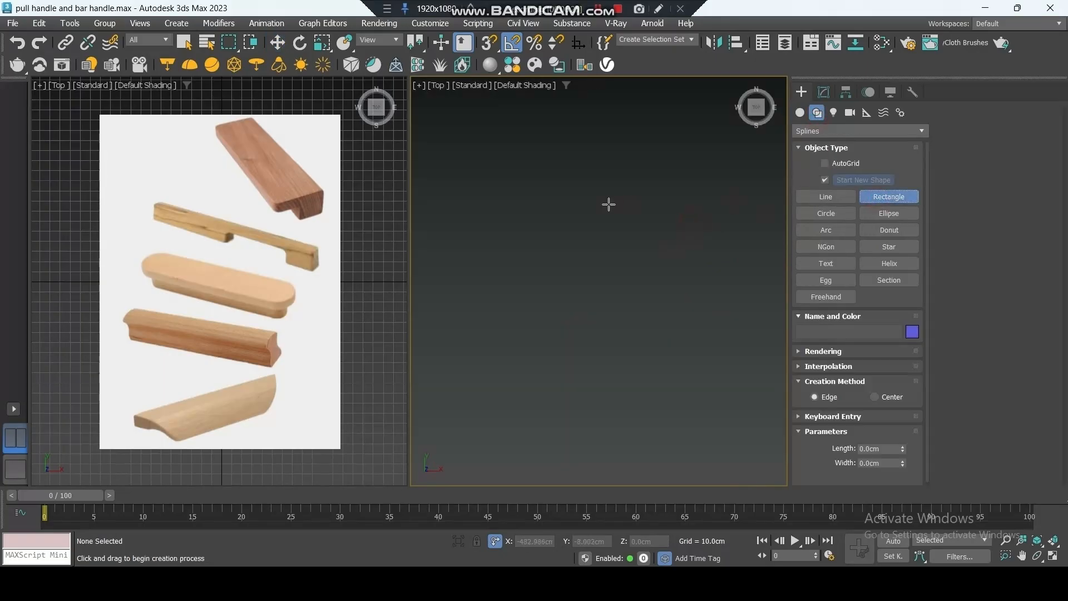
{"action": "left_click_drag", "start_coordinate": [565, 206], "coordinate": [633, 385]}
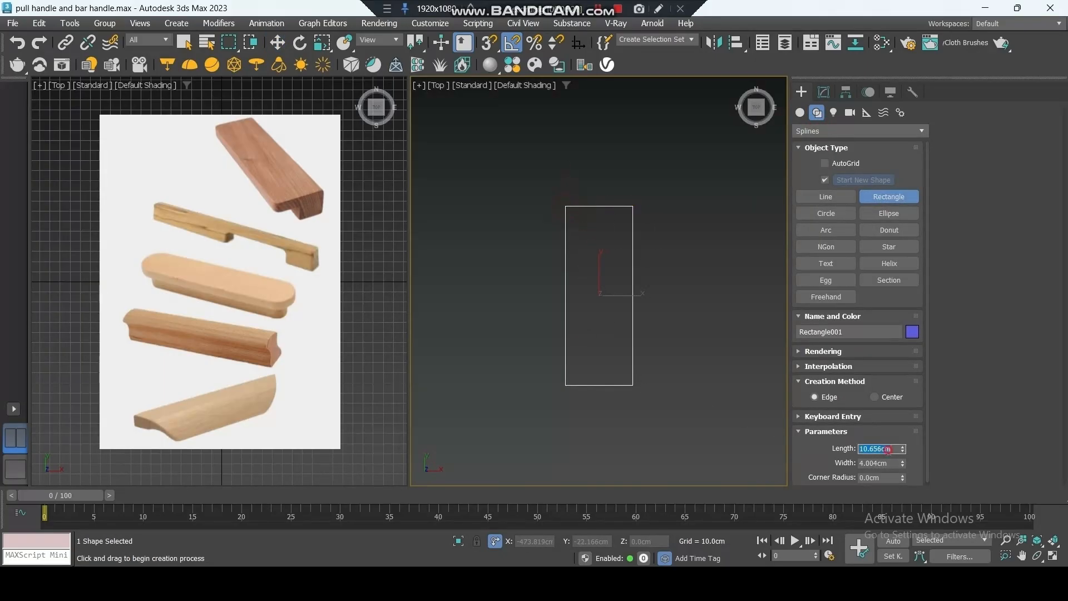
{"action": "type", "text": "30"}
{"action": "key", "text": "Tab"}
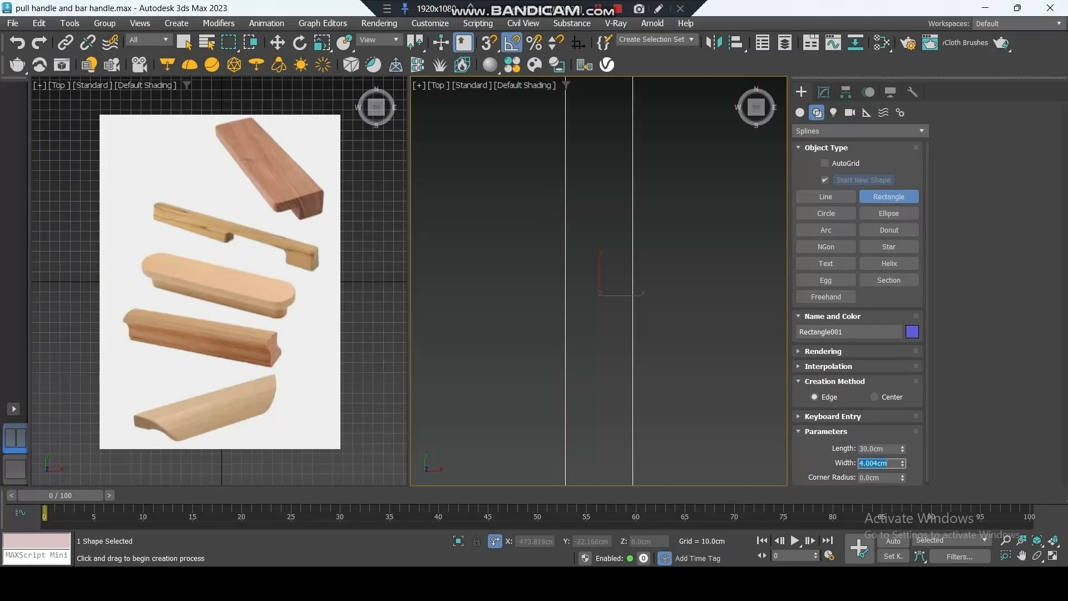
{"action": "type", "text": "5.5"}
{"action": "key", "text": "Tab"}
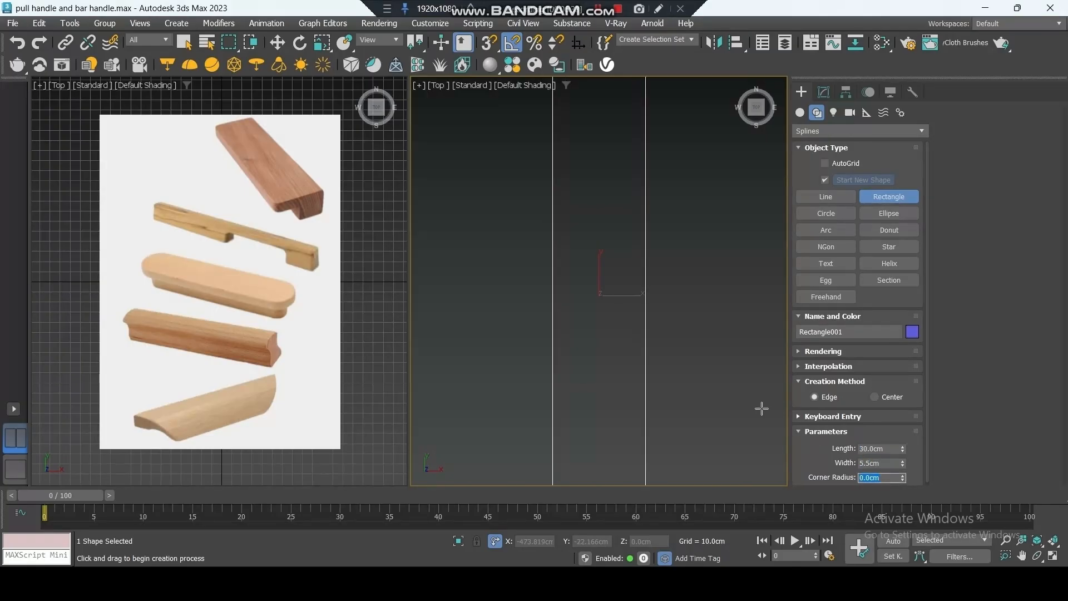
Step: Finish creating the rectangle, frame it in the view and set its corner radius to 2.5 cm
{"action": "right_click", "coordinate": [773, 408]}
{"action": "key", "text": "z"}
{"action": "left_click", "coordinate": [824, 93]}
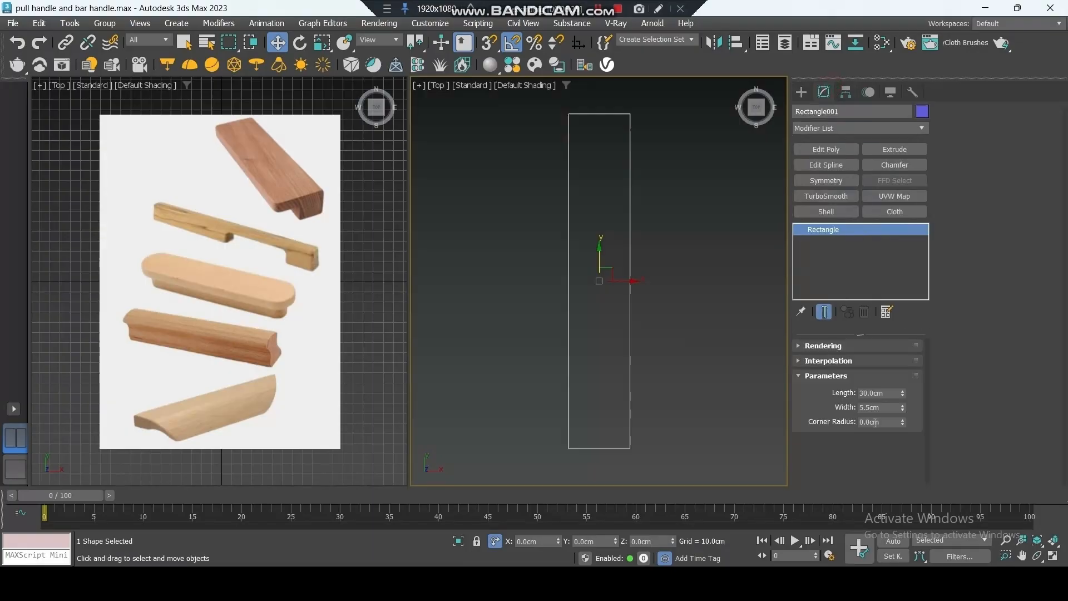
{"action": "left_click", "coordinate": [889, 423]}
{"action": "type", "text": "2.5"}
{"action": "key", "text": "Return"}
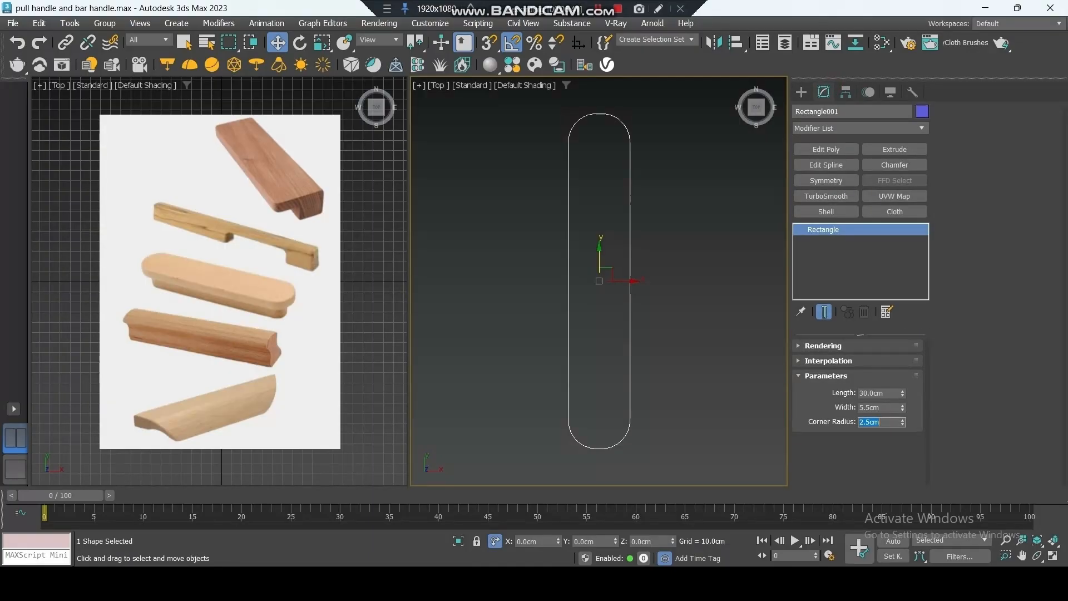
Step: Extrude the rounded rectangle by 1.2 cm to form the third handle's base plate
{"action": "left_click", "coordinate": [886, 152]}
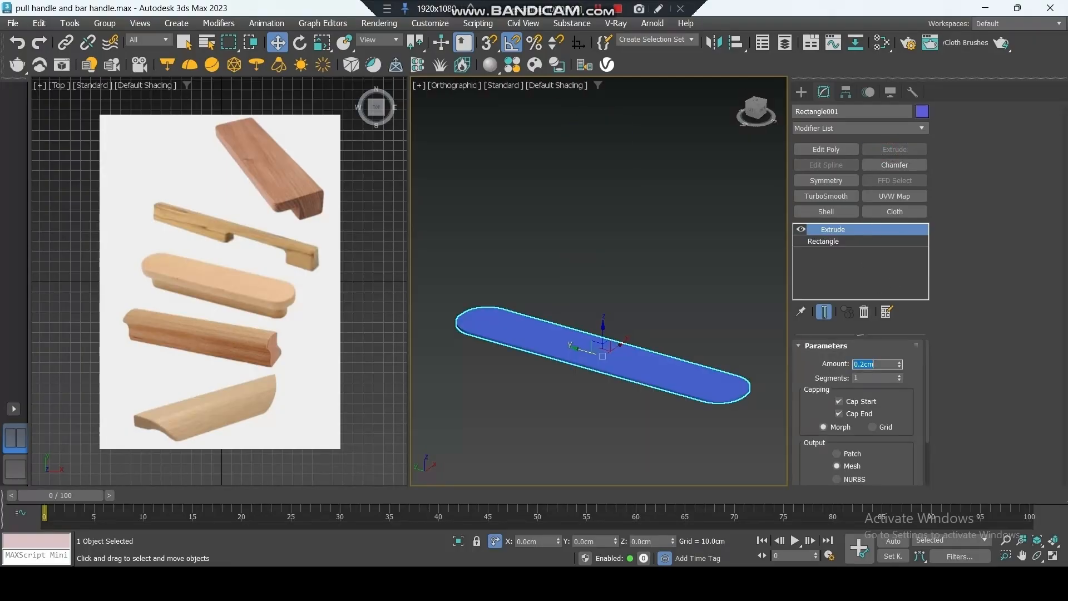
{"action": "type", "text": "1.2"}
{"action": "key", "text": "Return"}
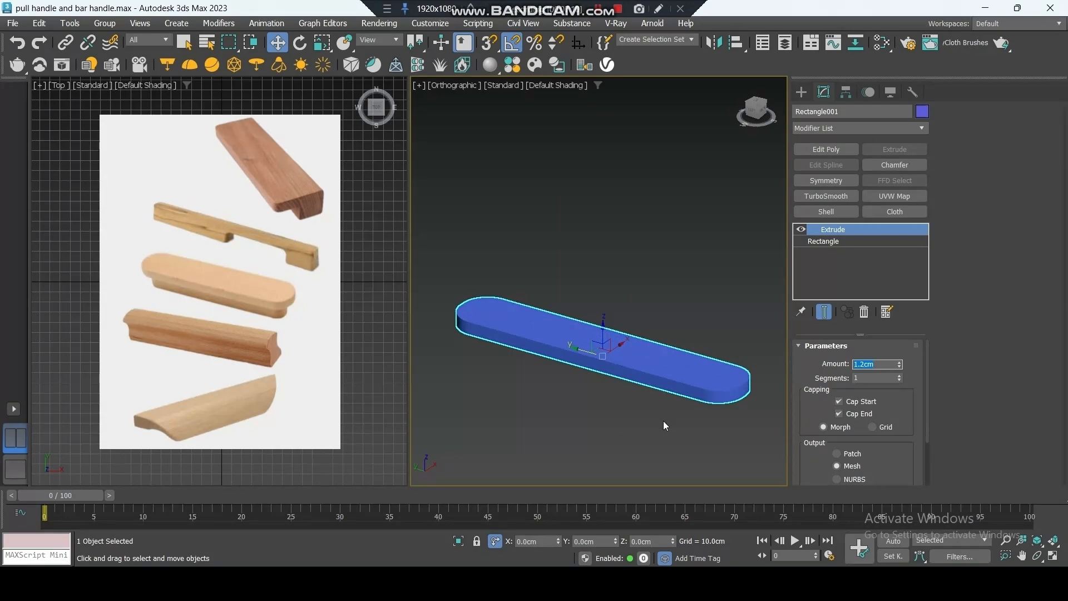
Step: Add an Edit Poly modifier to the plate and inset its top polygon by 1.2 cm
{"action": "left_click", "coordinate": [821, 153]}
{"action": "key", "text": "4"}
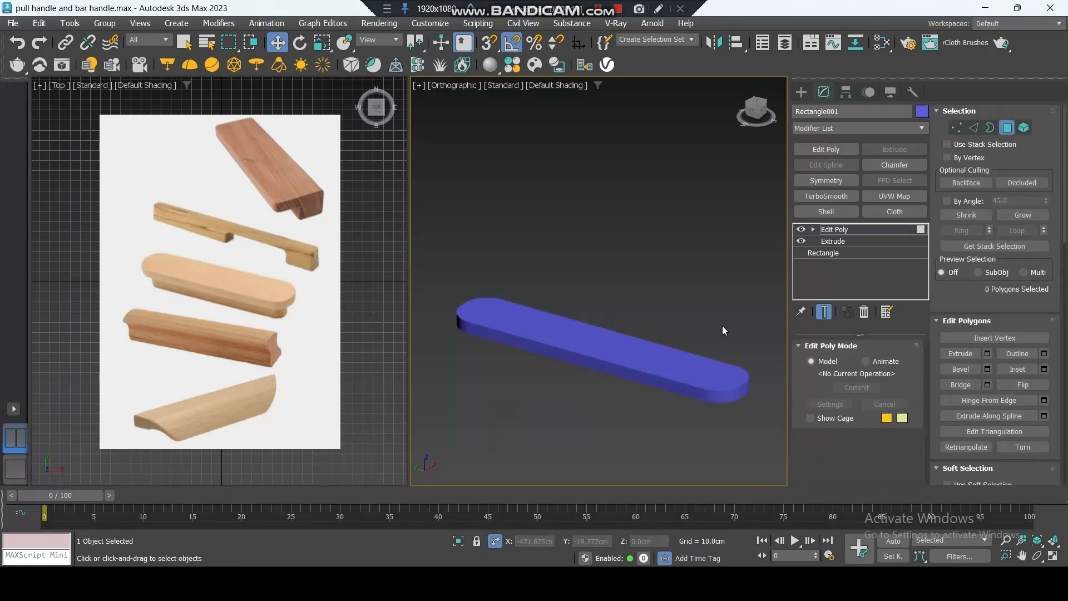
{"action": "left_click", "coordinate": [684, 366]}
{"action": "left_click", "coordinate": [1043, 368]}
{"action": "left_click", "coordinate": [469, 334]}
{"action": "type", "text": "1.2"}
{"action": "key", "text": "Return"}
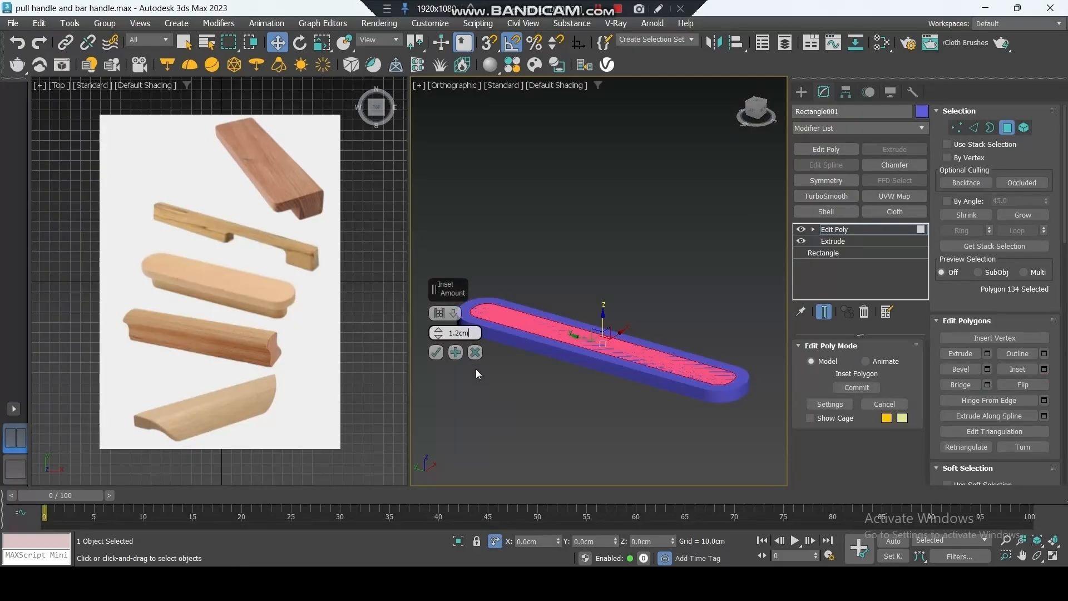
{"action": "left_click", "coordinate": [435, 352]}
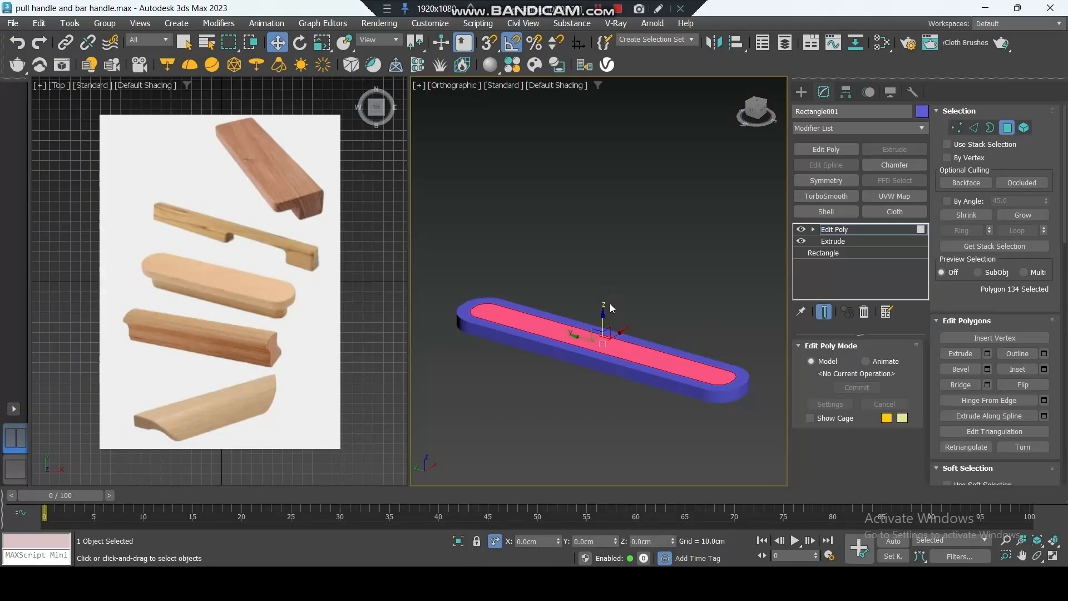
Step: Extrude the inset top polygon by 2.5 cm and leave polygon editing
{"action": "left_click", "coordinate": [987, 355]}
{"action": "type", "text": "2.5"}
{"action": "key", "text": "Return"}
{"action": "left_click", "coordinate": [435, 352]}
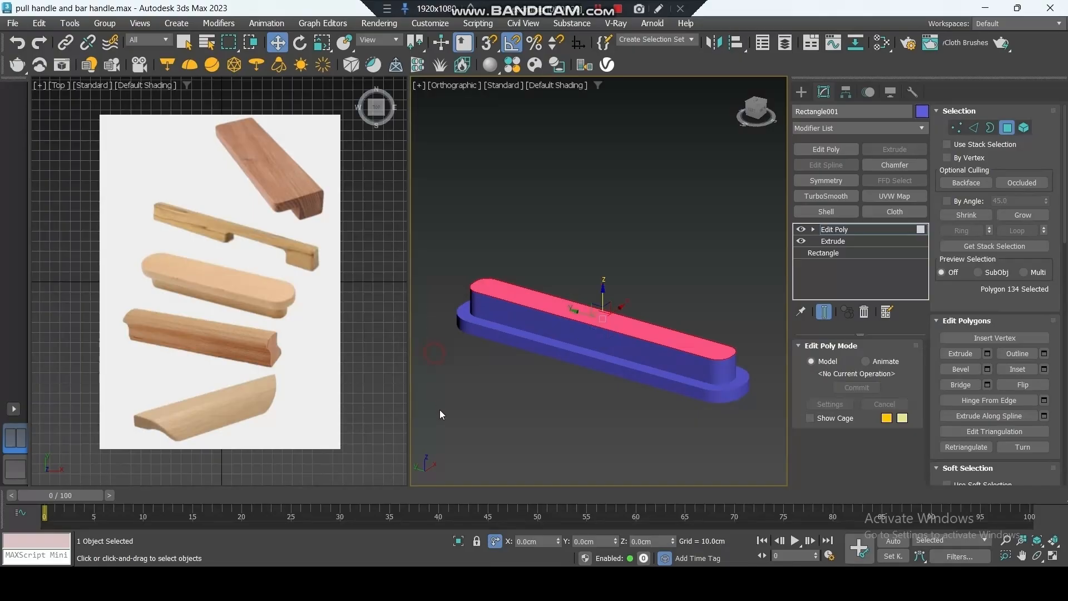
{"action": "left_click", "coordinate": [836, 230]}
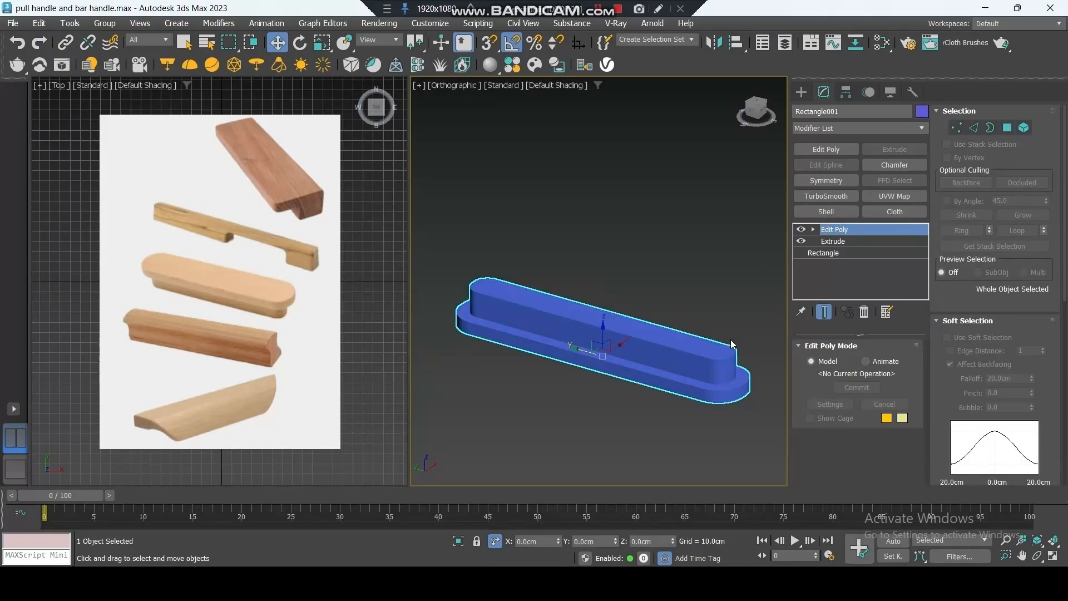
Step: Add a Chamfer modifier to the handle with amount 0.2 cm, 2 segments and smoothing set to Smooth Chamfers Only
{"action": "left_click", "coordinate": [905, 167]}
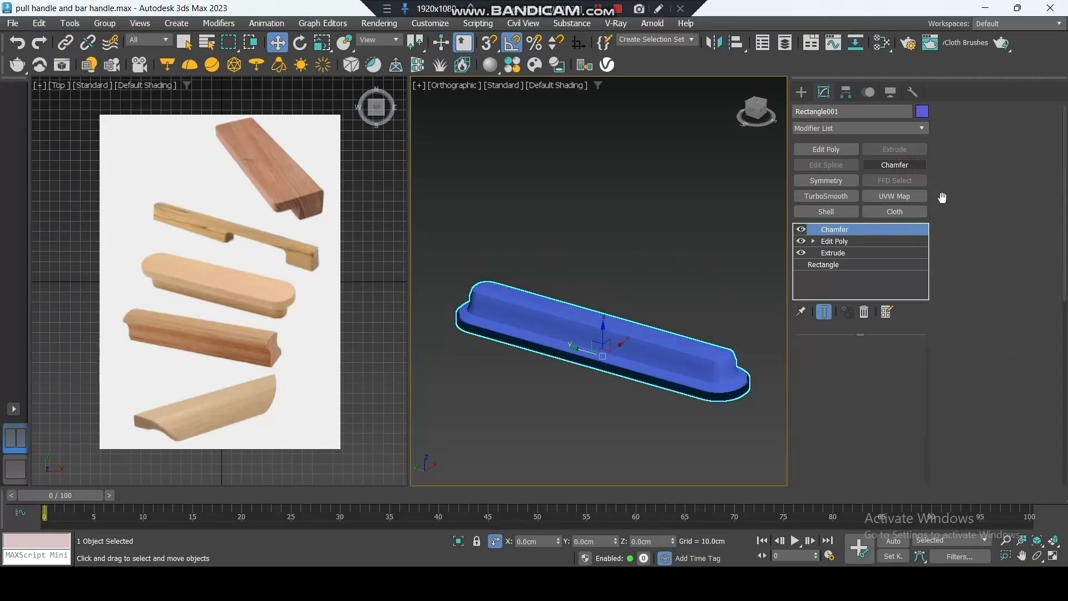
{"action": "double_click", "coordinate": [1024, 238]}
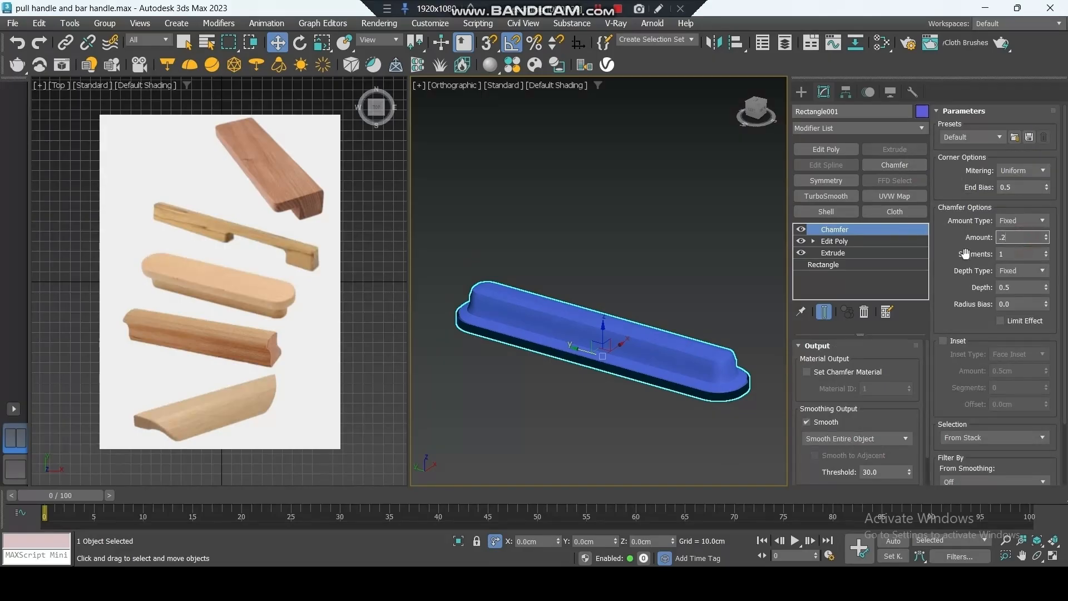
{"action": "key", "text": "Return"}
{"action": "scroll", "coordinate": [767, 381], "scroll_direction": "up", "scroll_amount": 4}
{"action": "scroll", "coordinate": [750, 393], "scroll_direction": "down", "scroll_amount": 4}
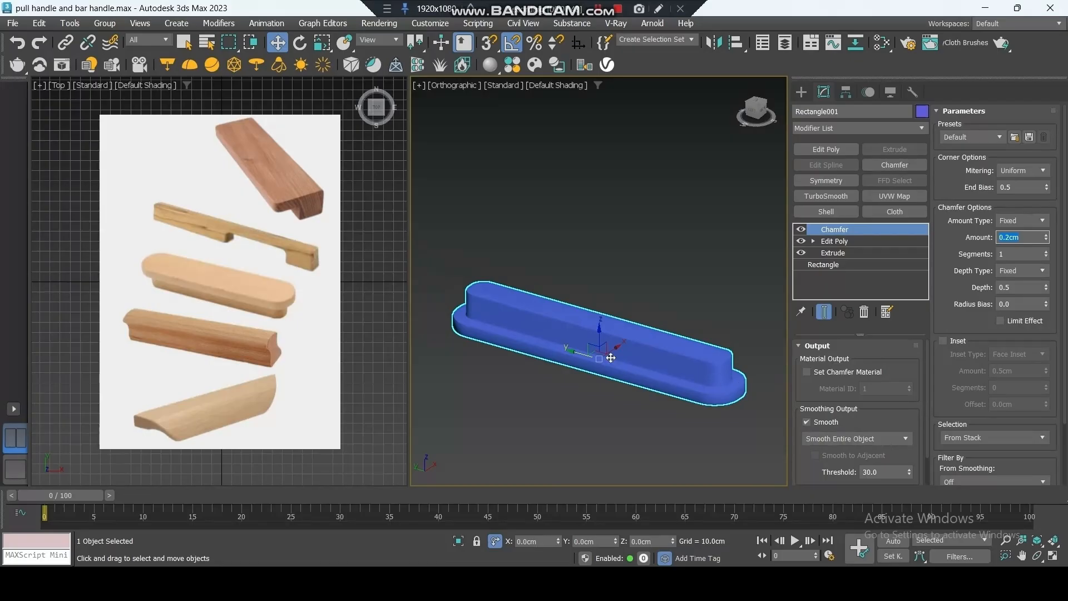
{"action": "left_click", "coordinate": [1047, 251]}
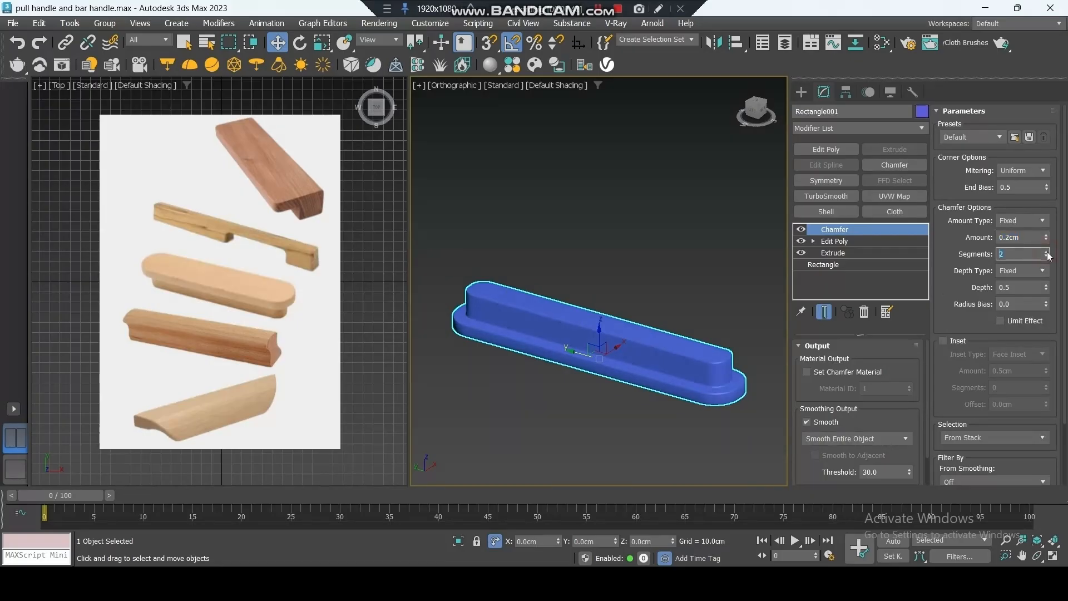
{"action": "left_click", "coordinate": [888, 438]}
{"action": "left_click", "coordinate": [880, 464]}
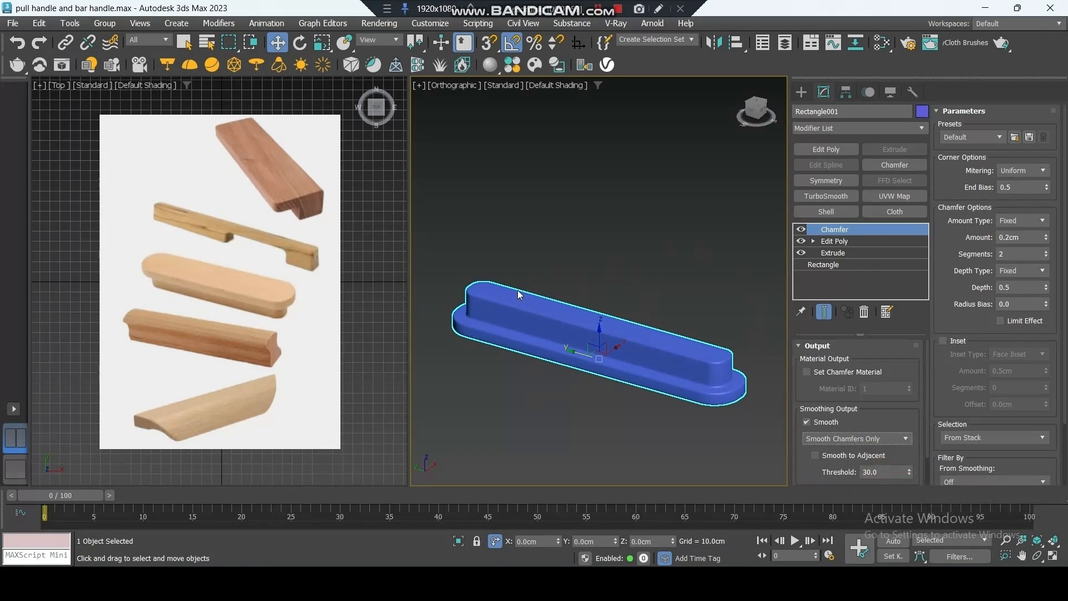
Step: Mirror the rounded handle across the Z axis without cloning it
{"action": "left_click", "coordinate": [713, 43]}
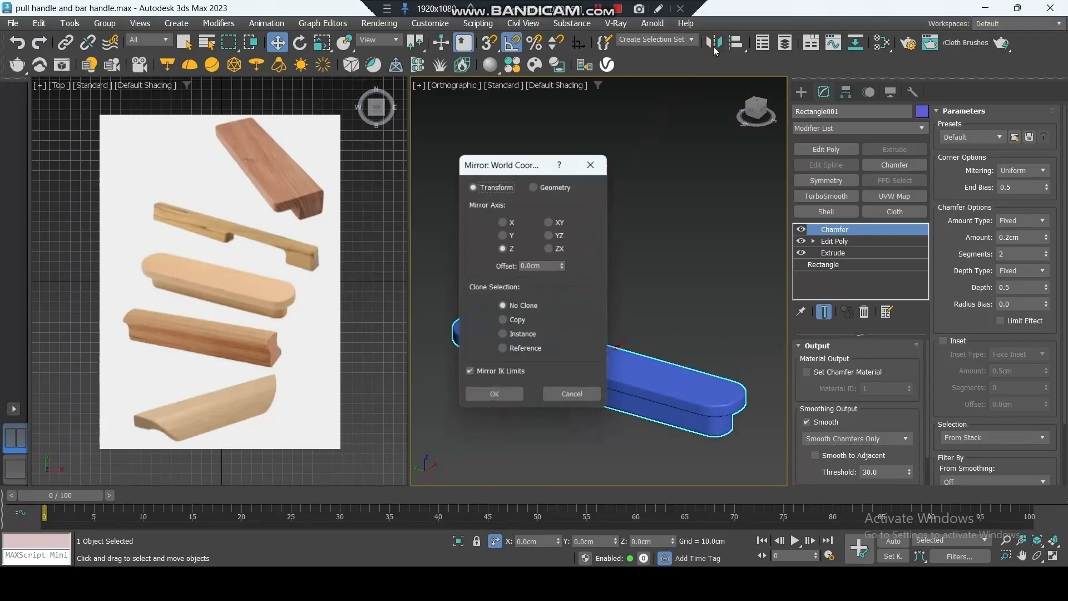
{"action": "left_click", "coordinate": [494, 396]}
{"action": "middle_click_drag", "start_coordinate": [525, 466], "coordinate": [544, 358]}
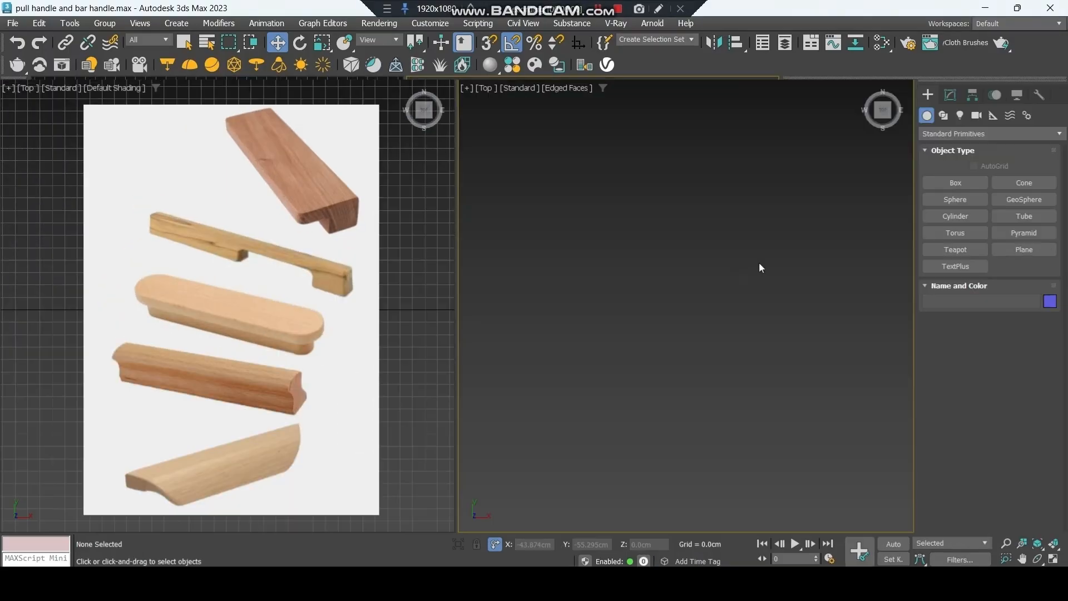
Step: Create a box in the top view for the fourth handle with length 15 cm, width 4 cm and height 3 cm
{"action": "left_click", "coordinate": [956, 182]}
{"action": "left_click_drag", "start_coordinate": [638, 203], "coordinate": [730, 462]}
{"action": "left_click", "coordinate": [725, 453]}
{"action": "double_click", "coordinate": [1011, 387]}
{"action": "type", "text": "15"}
{"action": "key", "text": "Tab"}
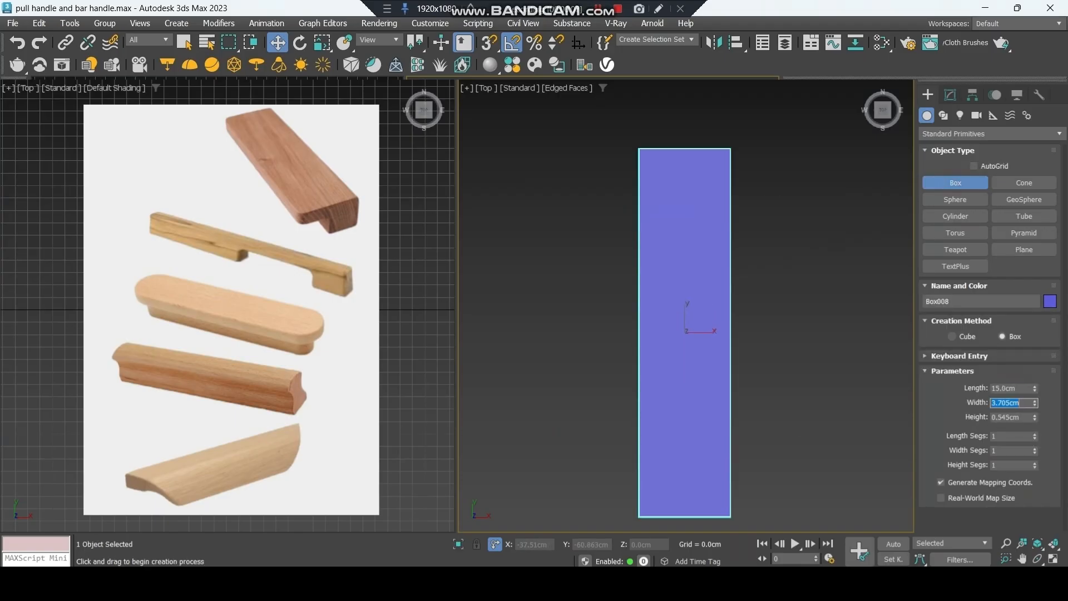
{"action": "type", "text": "4"}
{"action": "key", "text": "Tab"}
{"action": "type", "text": "3"}
{"action": "key", "text": "Return"}
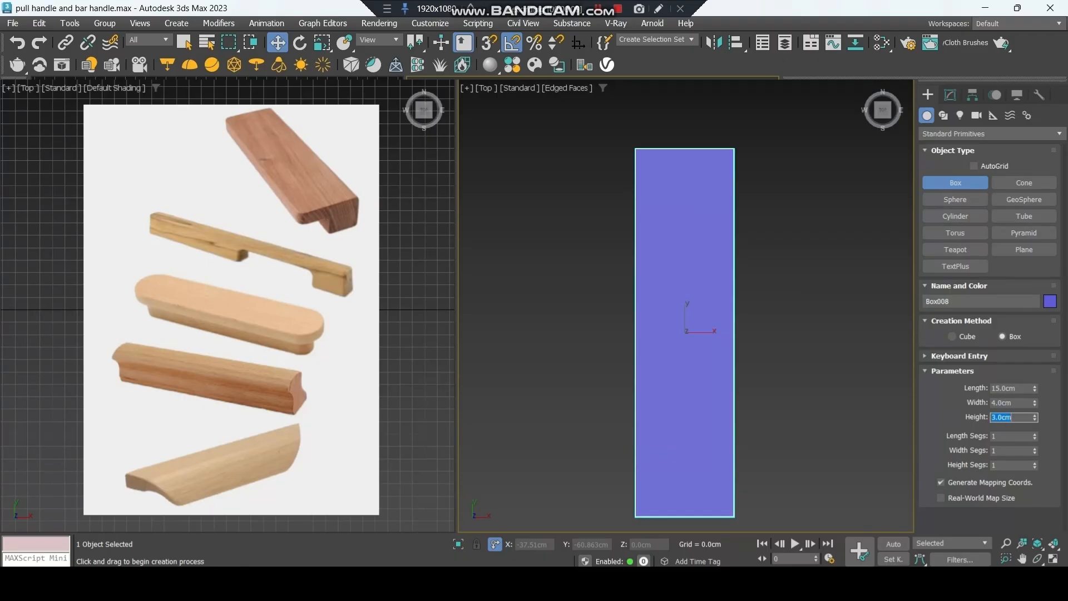
Step: Divide the box into 2 width segments and 2 height segments
{"action": "middle_click_drag", "start_coordinate": [706, 469], "coordinate": [813, 289], "text": "alt"}
{"action": "middle_click_drag", "start_coordinate": [850, 449], "coordinate": [847, 429], "text": "alt"}
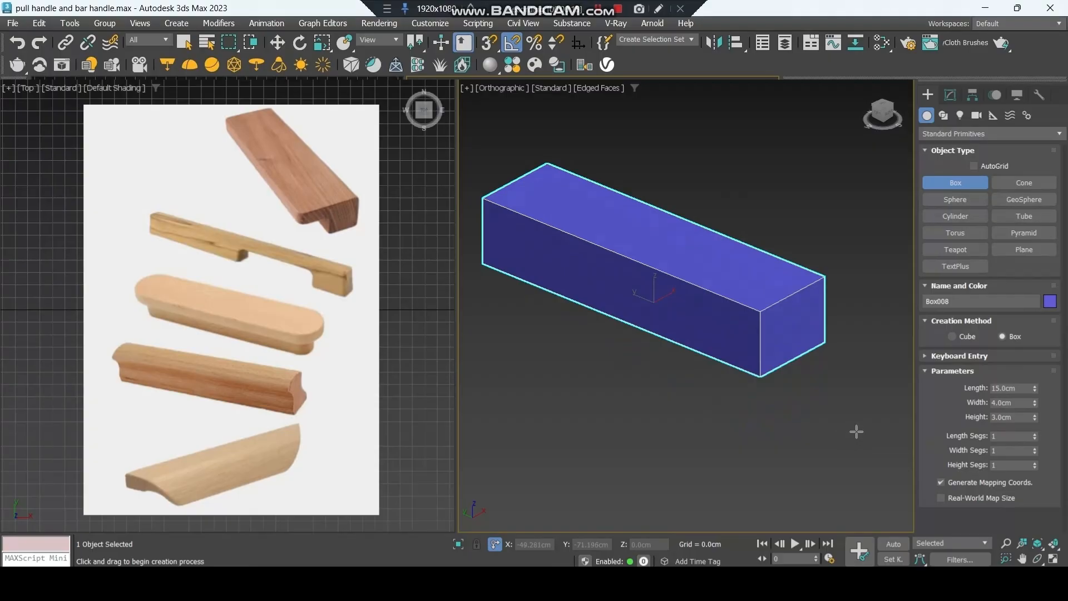
{"action": "double_click", "coordinate": [1007, 450]}
{"action": "double_click", "coordinate": [1004, 466]}
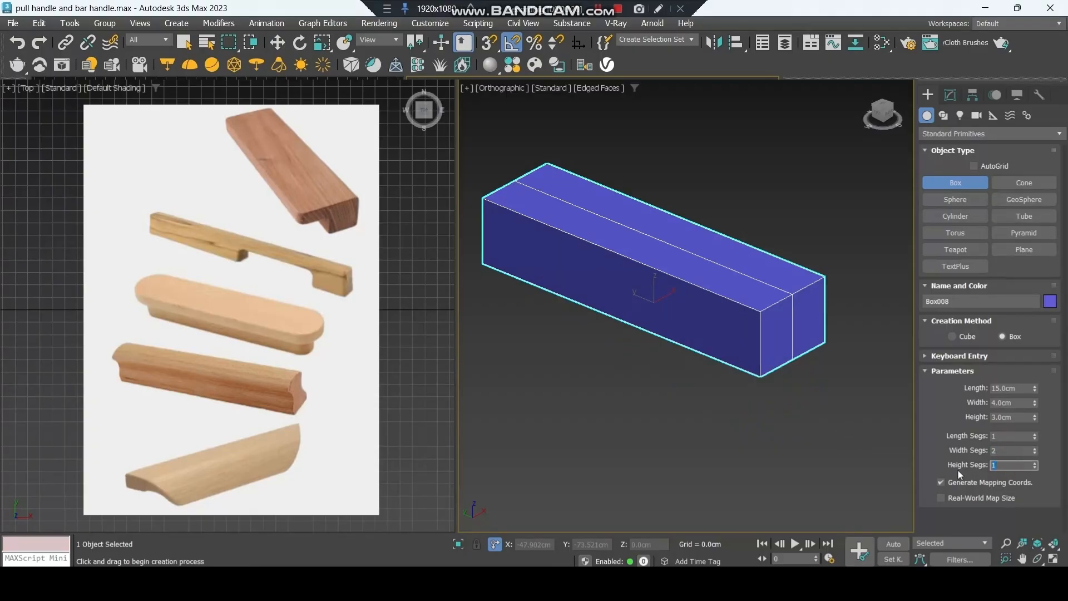
{"action": "key", "text": "Return"}
{"action": "middle_click_drag", "start_coordinate": [742, 355], "coordinate": [736, 338], "text": "alt"}
{"action": "scroll", "coordinate": [806, 315], "scroll_direction": "up", "scroll_amount": 4}
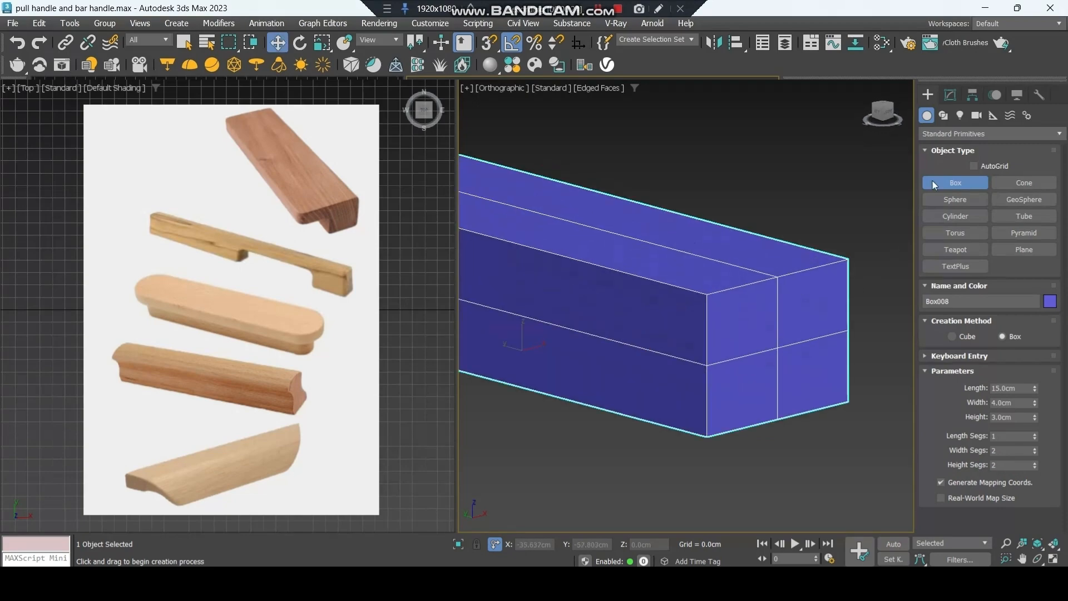
Step: Add an Edit Poly modifier to the box and chamfer its mid-height edge loop by 1.0 cm with 1 segment
{"action": "left_click", "coordinate": [951, 94]}
{"action": "left_click", "coordinate": [956, 153]}
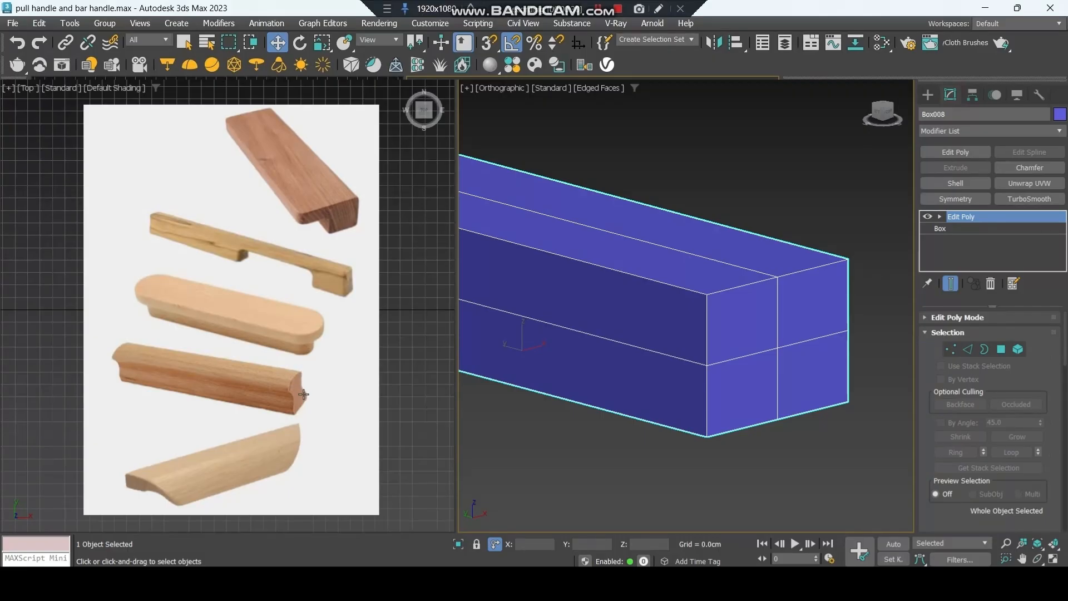
{"action": "left_click", "coordinate": [965, 350]}
{"action": "double_click", "coordinate": [763, 352]}
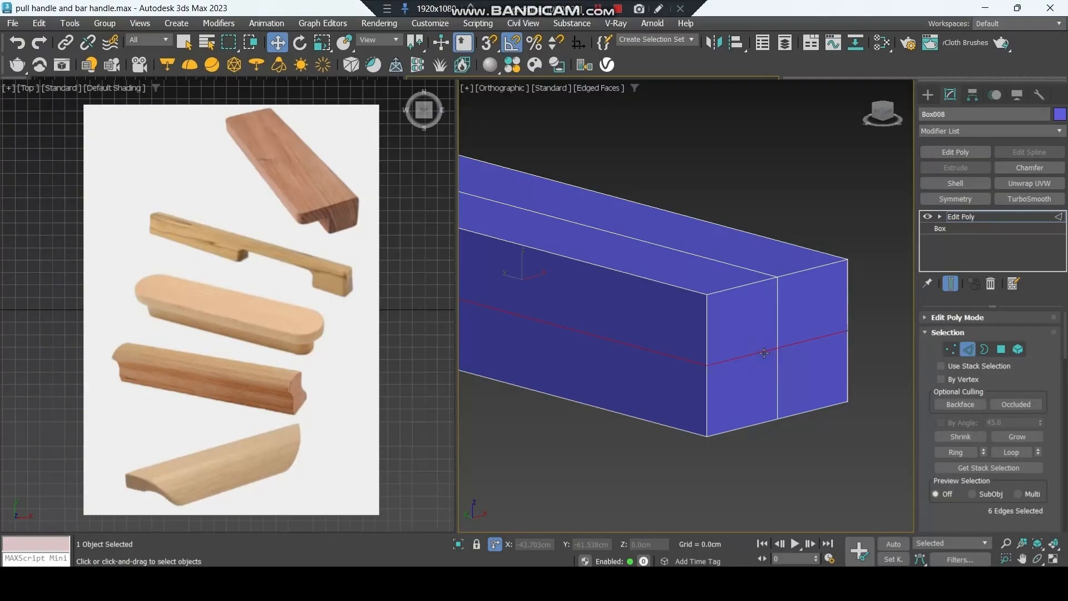
{"action": "scroll", "coordinate": [966, 457], "scroll_direction": "down", "scroll_amount": 5}
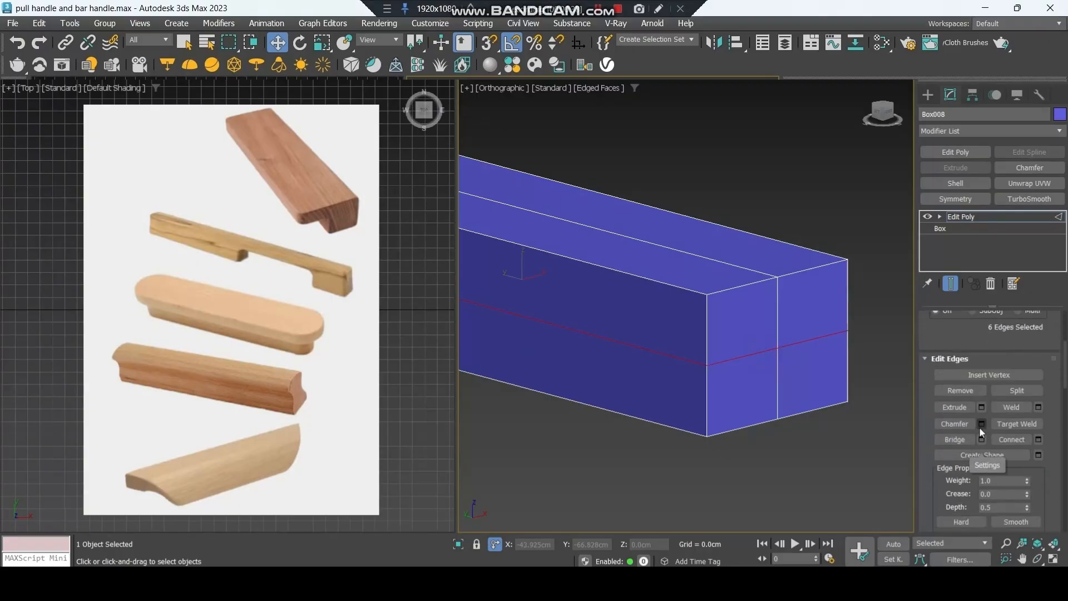
{"action": "left_click", "coordinate": [981, 424]}
{"action": "left_click_drag", "start_coordinate": [692, 288], "coordinate": [556, 321]}
{"action": "left_click_drag", "start_coordinate": [561, 365], "coordinate": [561, 309]}
{"action": "double_click", "coordinate": [582, 365]}
{"action": "type", "text": "1"}
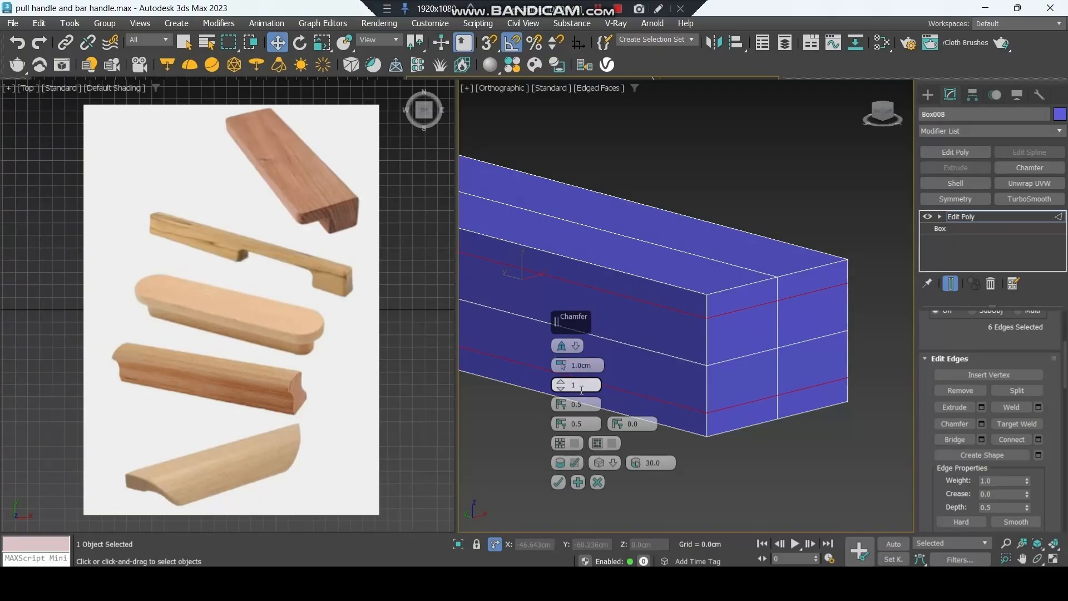
{"action": "left_click", "coordinate": [559, 481]}
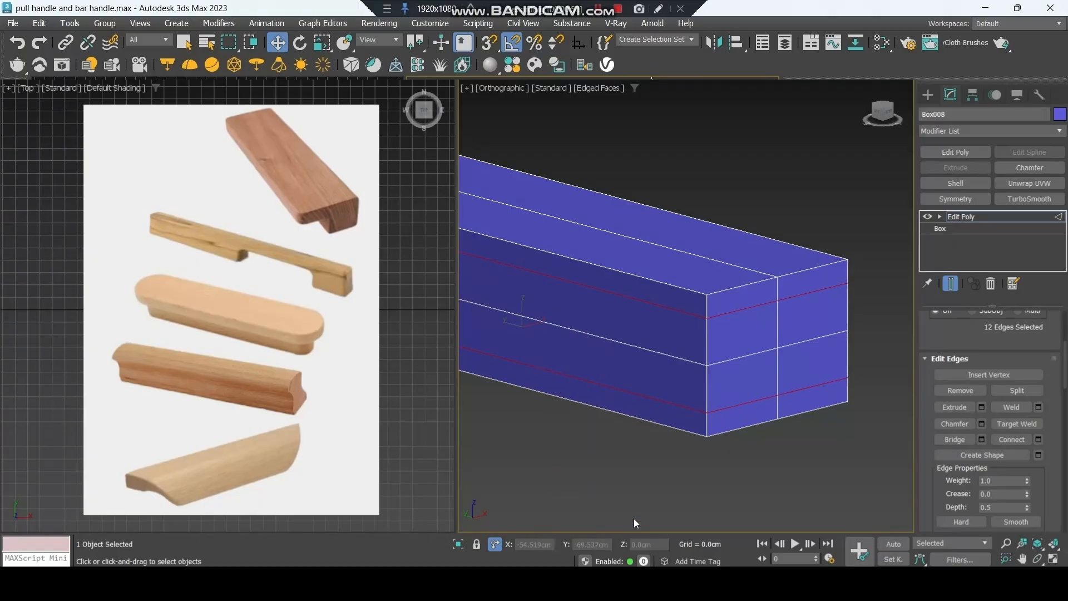
Step: Raise the lengthwise centre edge on the box's top face along Z to form a ridge
{"action": "left_click", "coordinate": [754, 272]}
{"action": "scroll", "coordinate": [728, 306], "scroll_direction": "down", "scroll_amount": 5}
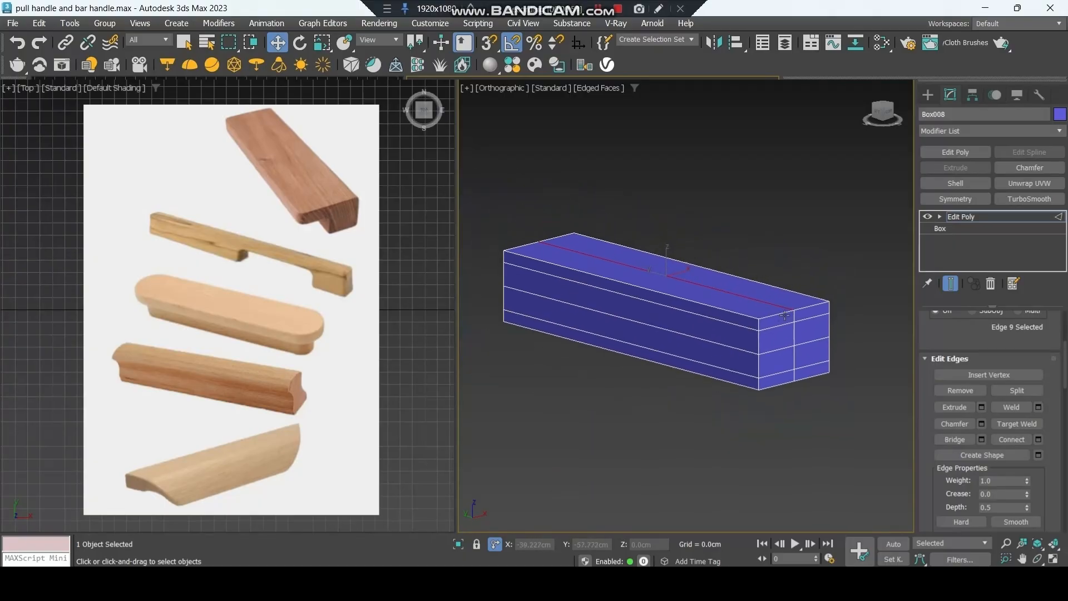
{"action": "left_click_drag", "start_coordinate": [667, 268], "coordinate": [666, 244]}
Step: Scale the mid-height edge loop inward across the box's width to form V-shaped grooves along both long sides
{"action": "scroll", "coordinate": [797, 295], "scroll_direction": "up", "scroll_amount": 4}
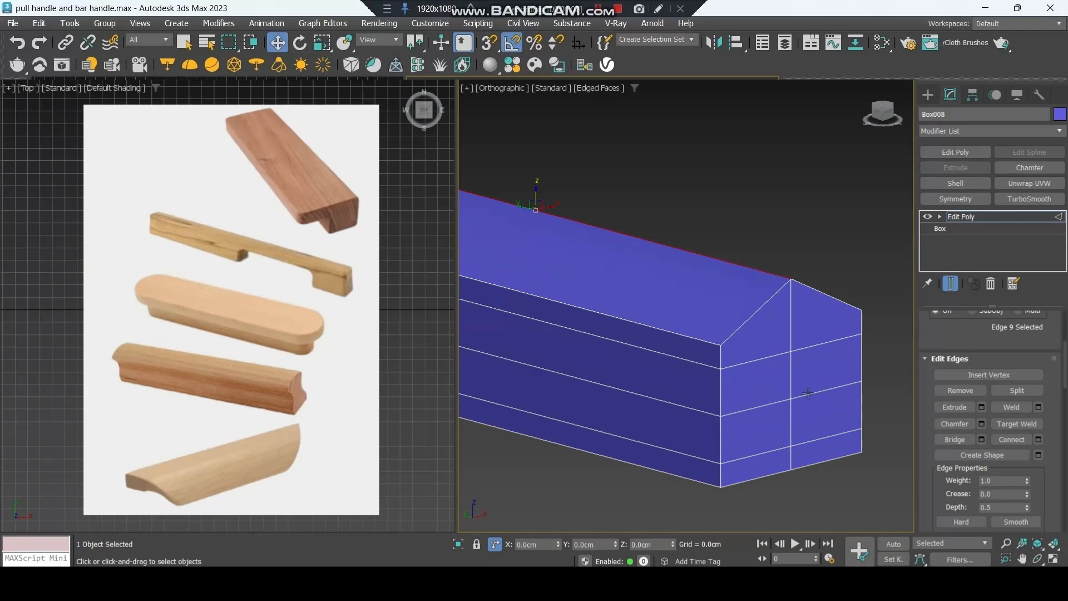
{"action": "double_click", "coordinate": [714, 414]}
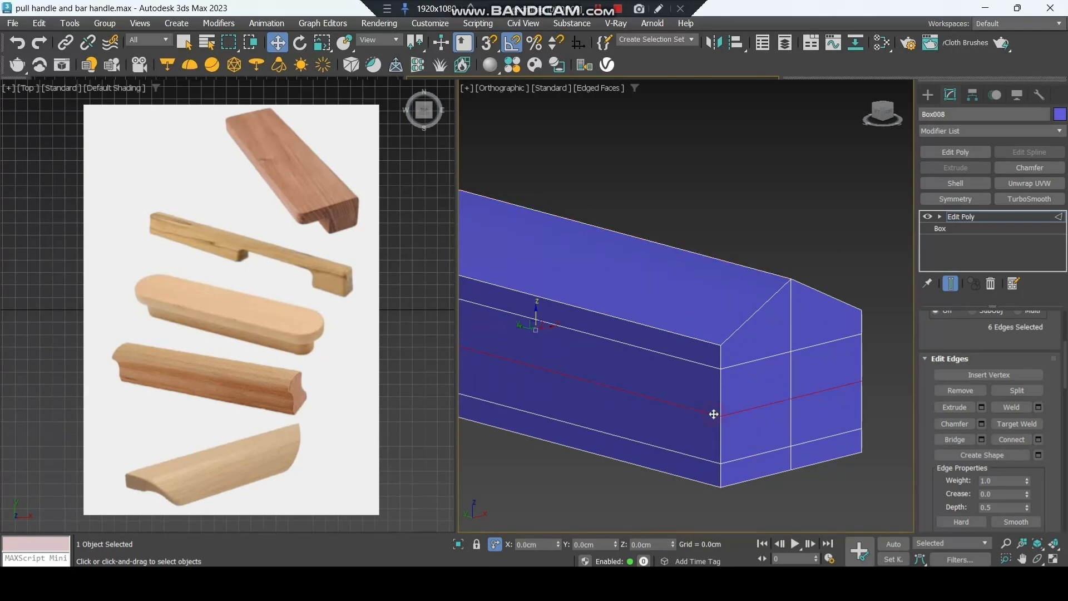
{"action": "key", "text": "r"}
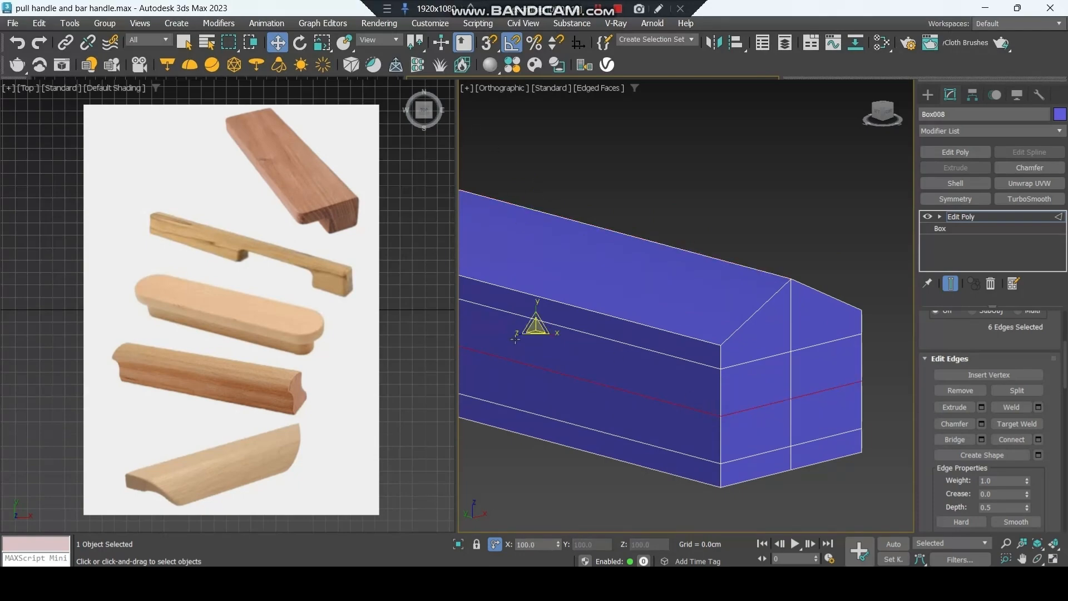
{"action": "left_click_drag", "start_coordinate": [519, 333], "coordinate": [547, 334]}
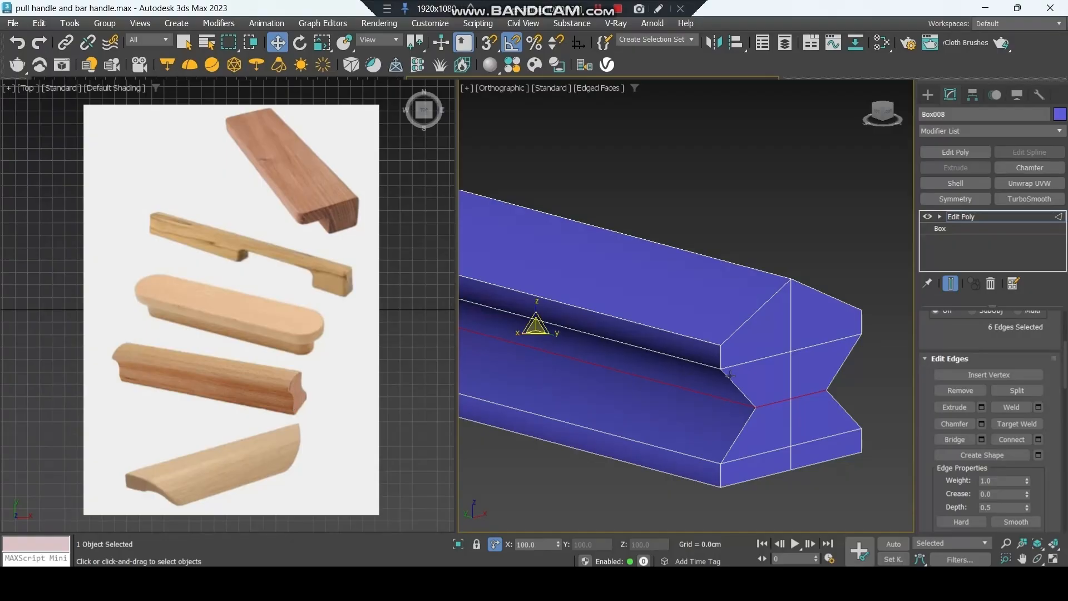
Step: Insert a supporting edge loop around the handle close to each of its two ends with SwiftLoop
{"action": "scroll", "coordinate": [732, 377], "scroll_direction": "down", "scroll_amount": 3}
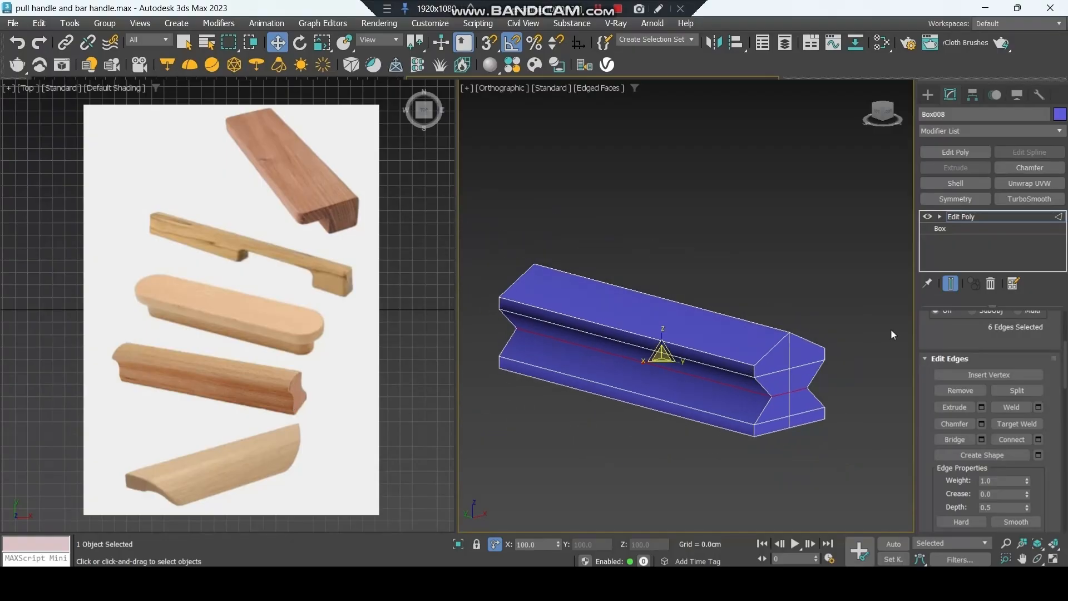
{"action": "left_click", "coordinate": [972, 217]}
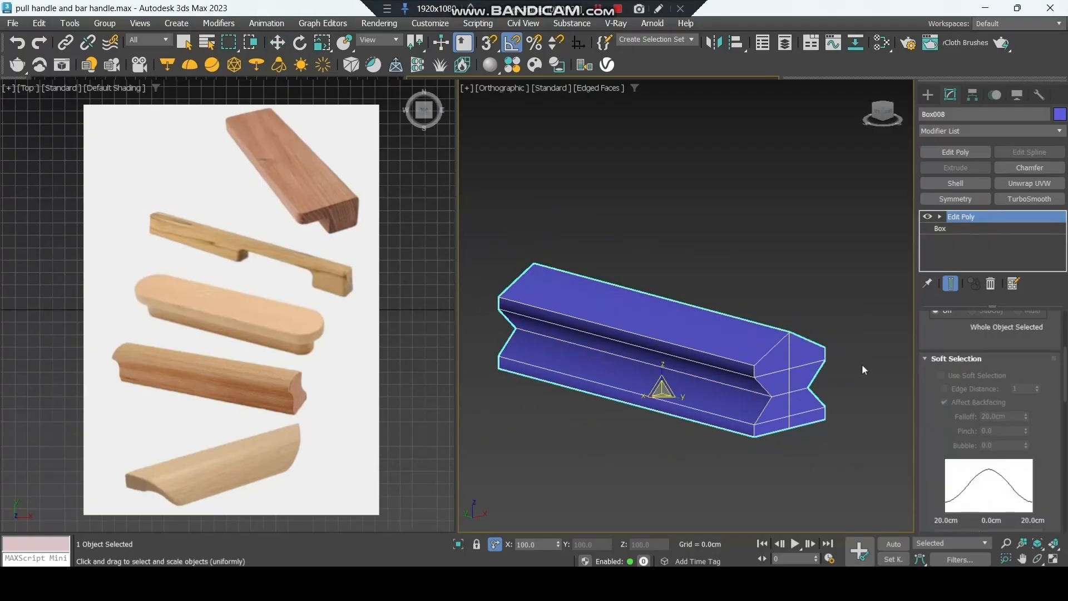
{"action": "key", "text": "w"}
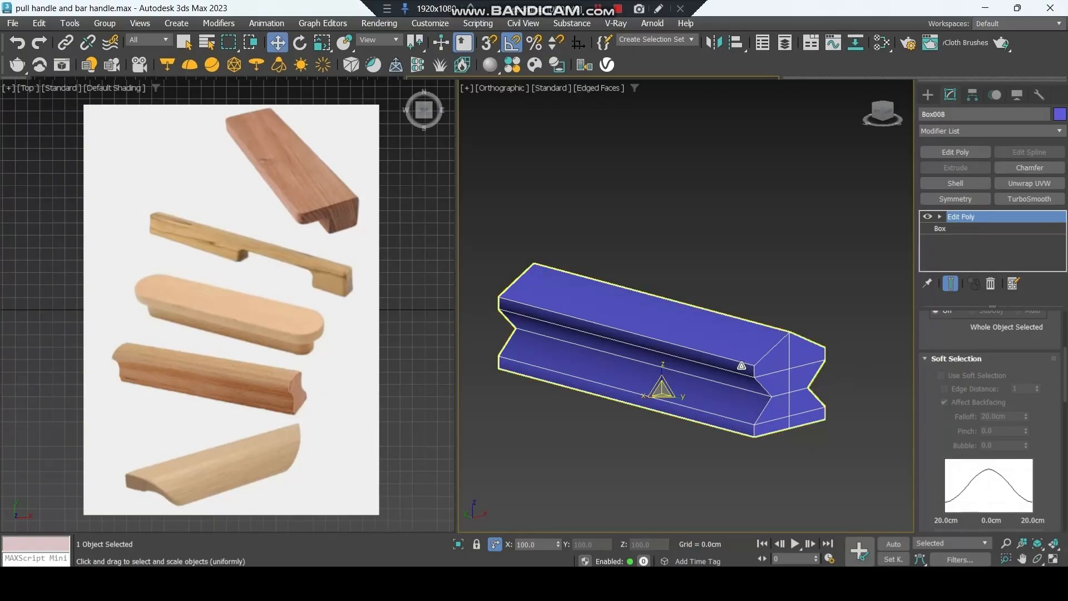
{"action": "key", "text": "alt+1"}
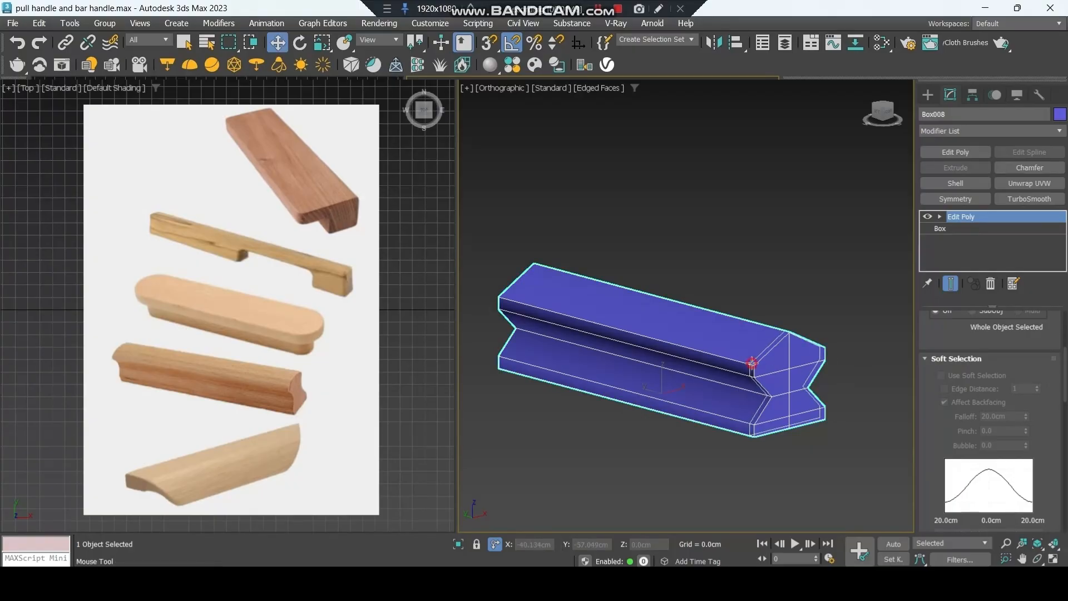
{"action": "left_click", "coordinate": [751, 363]}
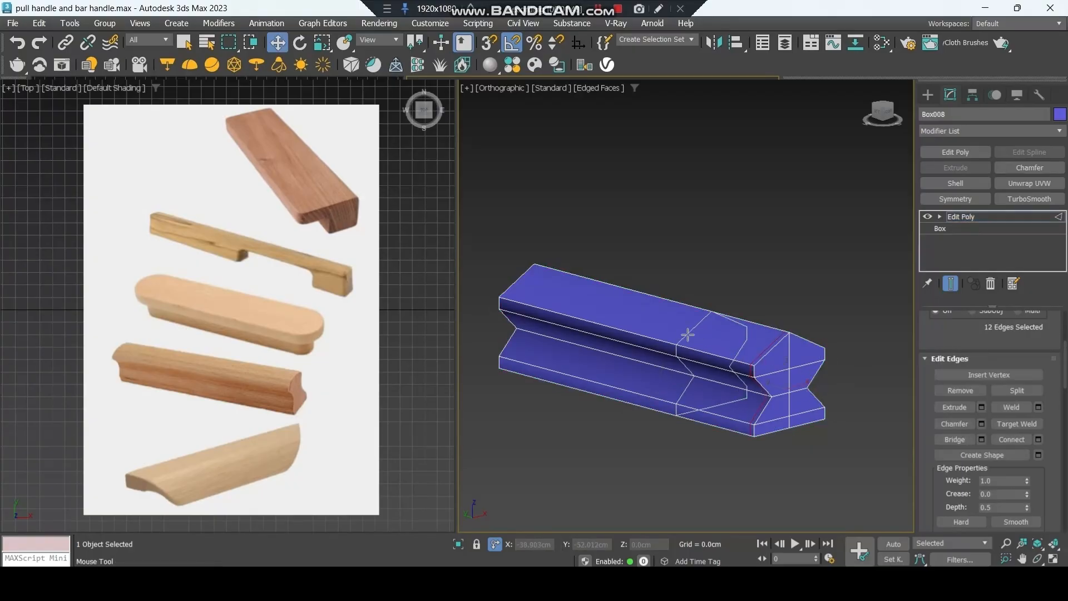
{"action": "left_click", "coordinate": [502, 304]}
{"action": "right_click", "coordinate": [544, 416]}
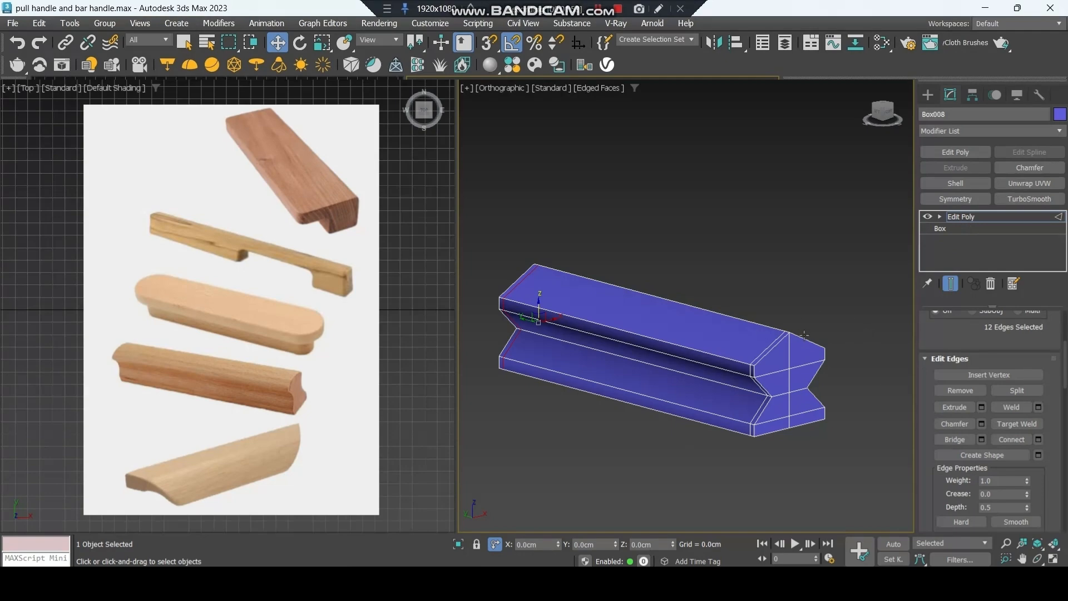
Step: Add a TurboSmooth modifier with 2 iterations to the handle and check it without edged faces
{"action": "left_click", "coordinate": [1029, 198]}
{"action": "left_click", "coordinate": [1036, 330]}
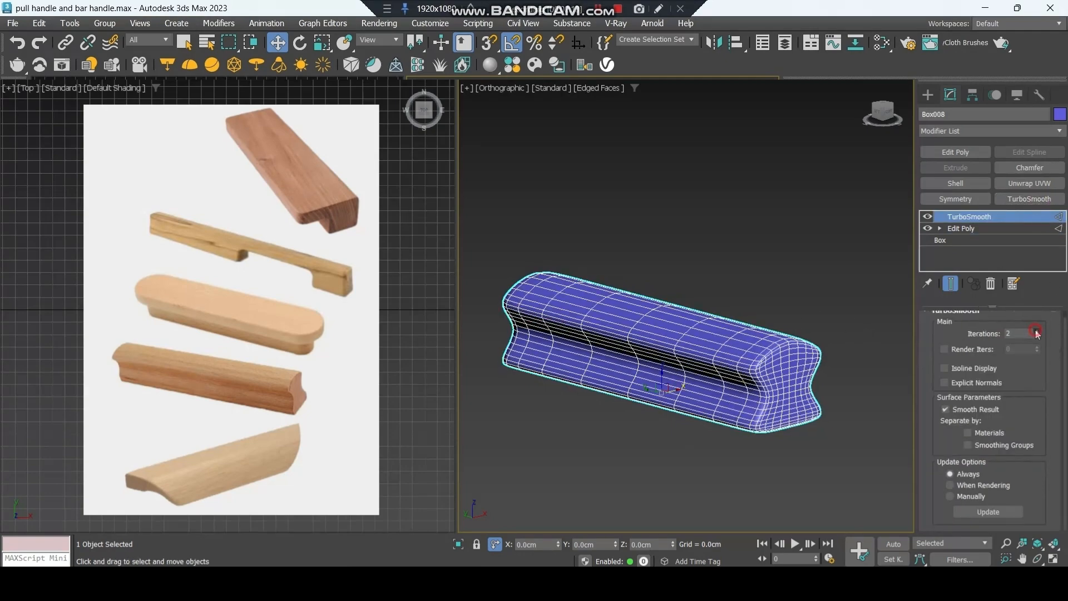
{"action": "left_click", "coordinate": [863, 482]}
{"action": "key", "text": "F4"}
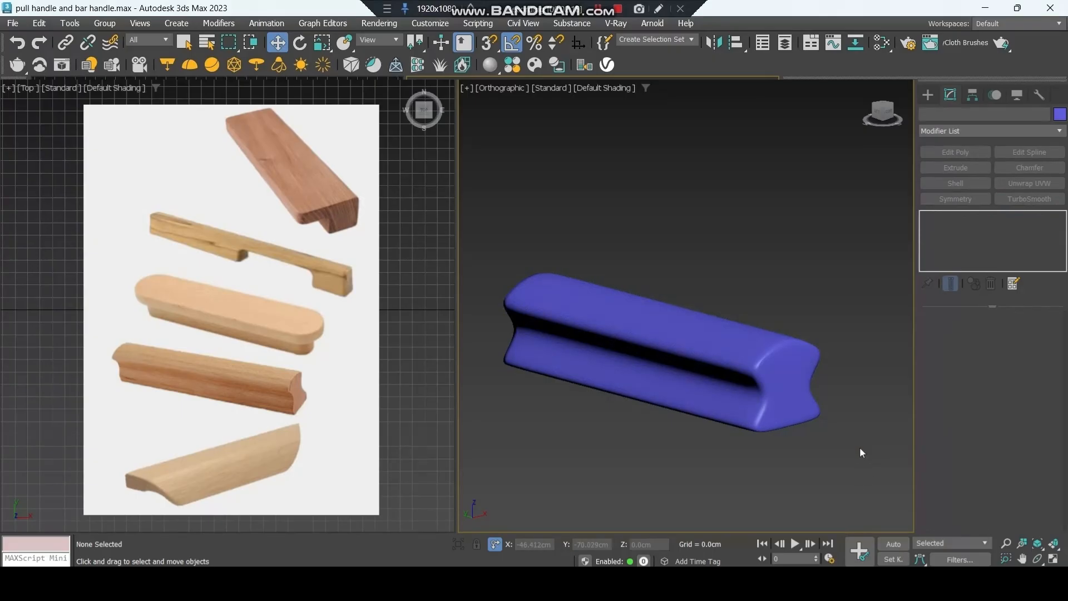
{"action": "scroll", "coordinate": [861, 451], "scroll_direction": "up", "scroll_amount": 8}
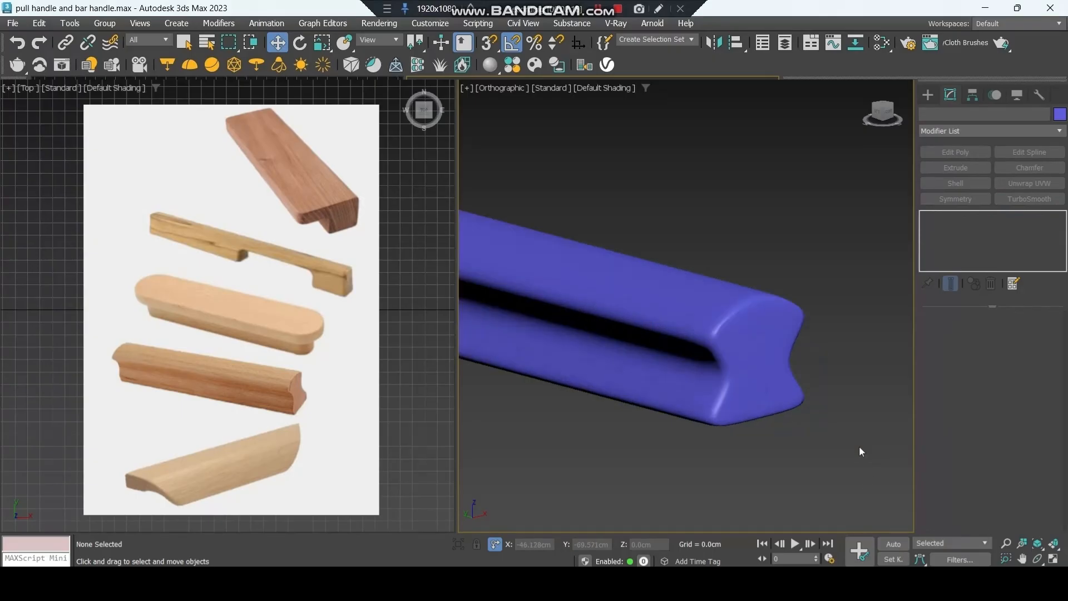
Step: Hide the TurboSmooth effect and chamfer the innermost edge loop of the side grooves by 0.852 cm
{"action": "left_click", "coordinate": [726, 343]}
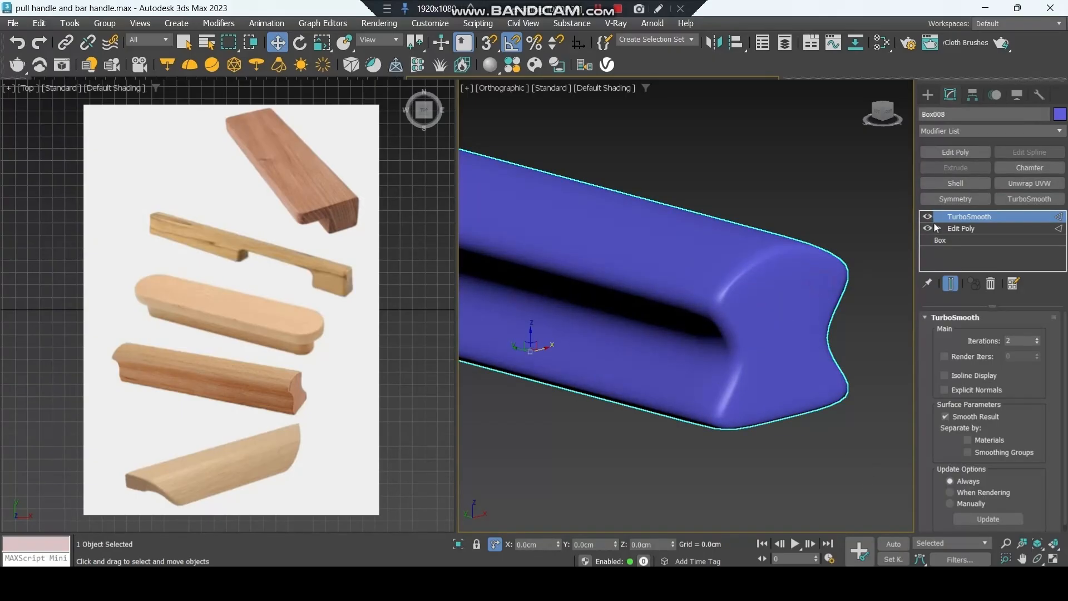
{"action": "left_click", "coordinate": [927, 217]}
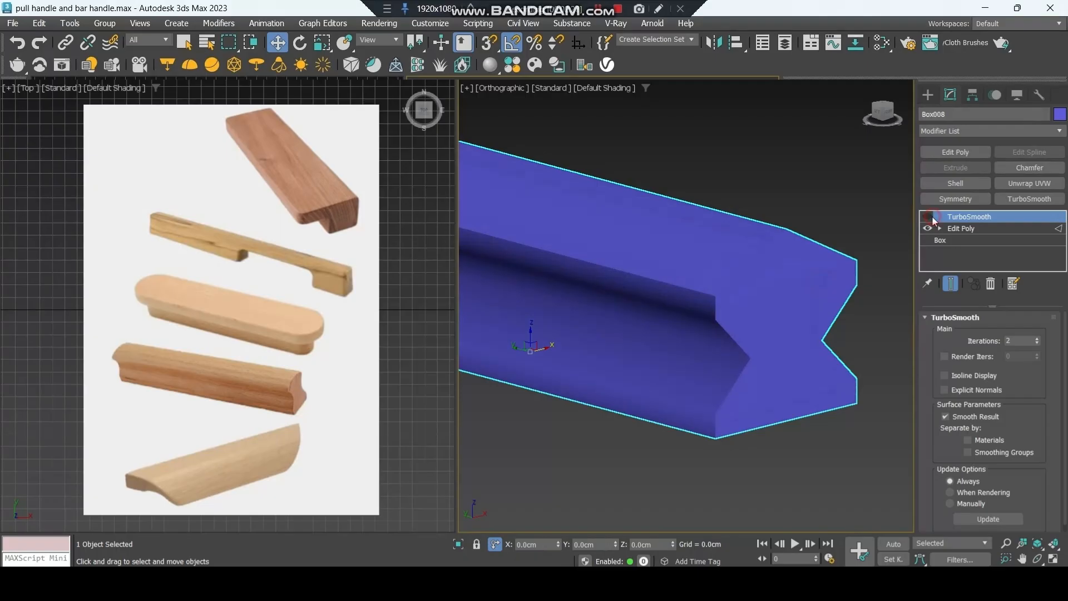
{"action": "left_click", "coordinate": [961, 229]}
{"action": "double_click", "coordinate": [691, 346]}
{"action": "scroll", "coordinate": [952, 462], "scroll_direction": "down", "scroll_amount": 4}
{"action": "scroll", "coordinate": [952, 459], "scroll_direction": "down", "scroll_amount": 1}
{"action": "left_click", "coordinate": [980, 450]}
{"action": "left_click_drag", "start_coordinate": [562, 369], "coordinate": [562, 376]}
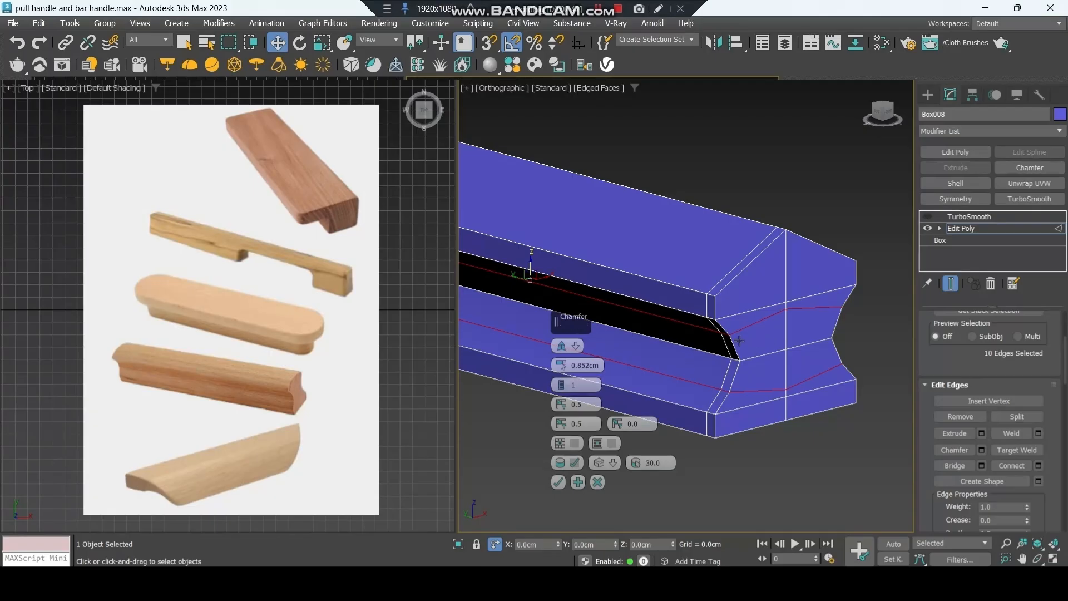
{"action": "left_click_drag", "start_coordinate": [562, 387], "coordinate": [563, 385]}
{"action": "left_click", "coordinate": [558, 482]}
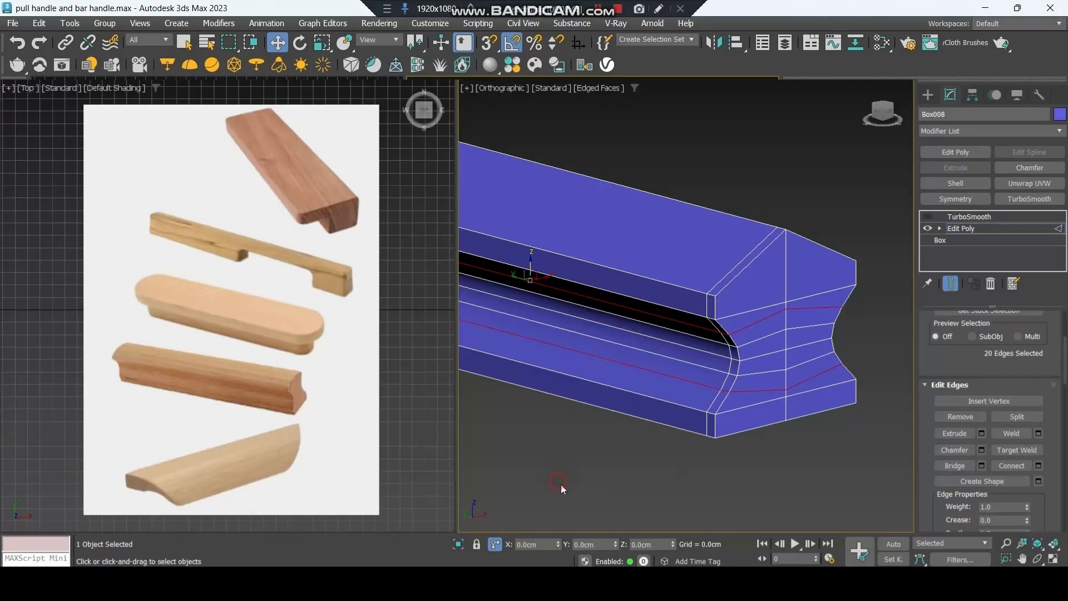
Step: Examine the grooves with TurboSmooth enabled and edged faces hidden, and return to the unsmoothed edged view
{"action": "left_click", "coordinate": [926, 217]}
{"action": "key", "text": "F4"}
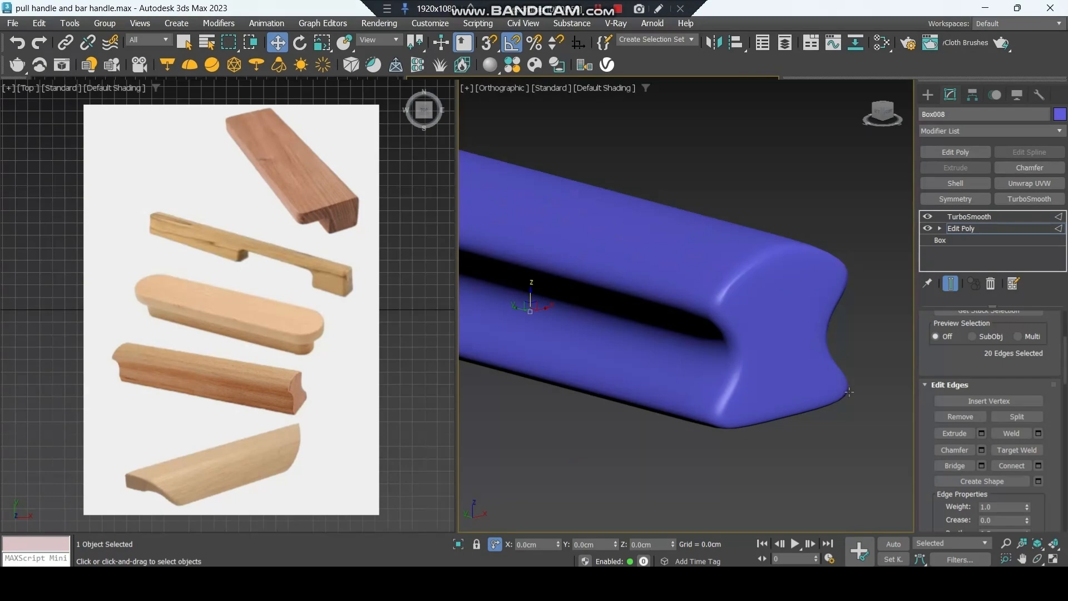
{"action": "left_click", "coordinate": [927, 216]}
{"action": "scroll", "coordinate": [894, 436], "scroll_direction": "down", "scroll_amount": 2}
{"action": "left_click", "coordinate": [837, 443]}
{"action": "key", "text": "F4"}
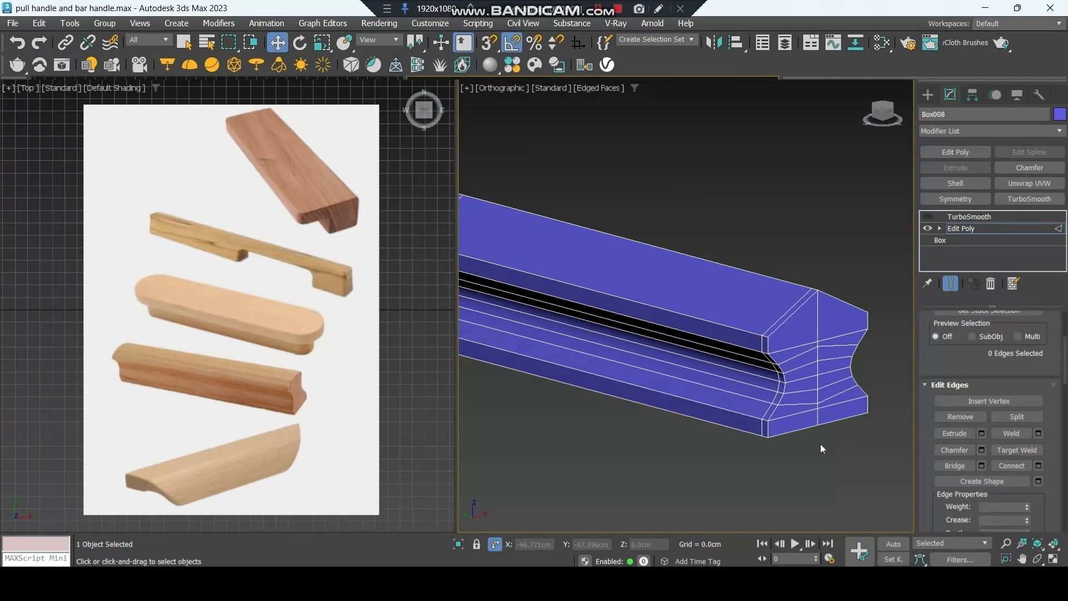
Step: Select all polygons of the handle's flat underside using By Angle at 45.0
{"action": "middle_click_drag", "start_coordinate": [808, 435], "coordinate": [809, 320], "text": "alt"}
{"action": "left_click", "coordinate": [810, 354]}
{"action": "left_click", "coordinate": [939, 228]}
{"action": "scroll", "coordinate": [960, 260], "scroll_direction": "down", "scroll_amount": 2}
{"action": "left_click", "coordinate": [965, 240]}
{"action": "scroll", "coordinate": [965, 352], "scroll_direction": "down", "scroll_amount": 2}
{"action": "scroll", "coordinate": [969, 351], "scroll_direction": "up", "scroll_amount": 6}
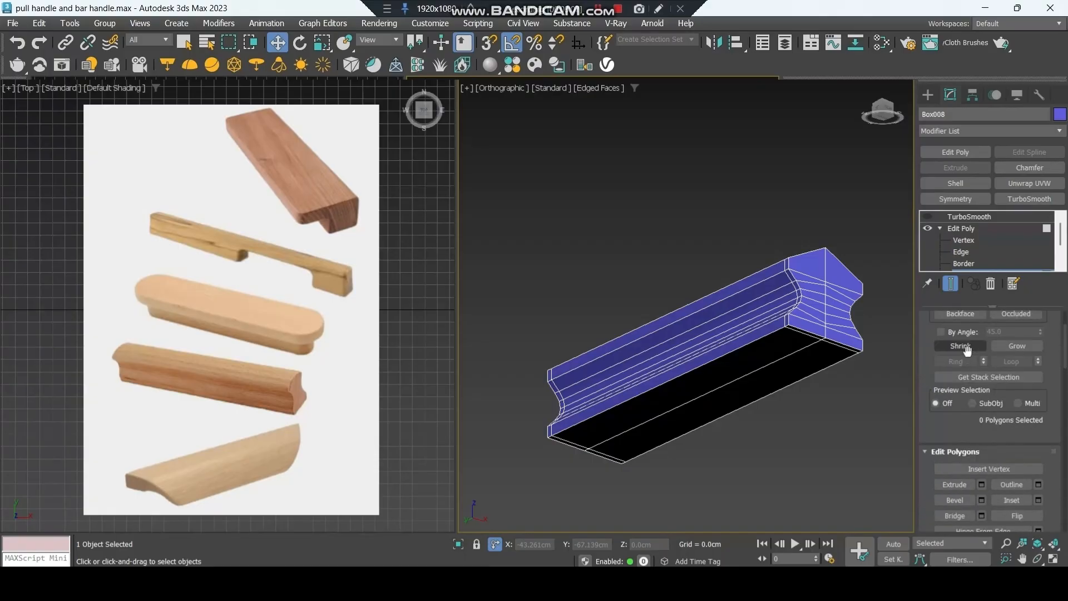
{"action": "left_click", "coordinate": [963, 333]}
{"action": "left_click", "coordinate": [787, 372]}
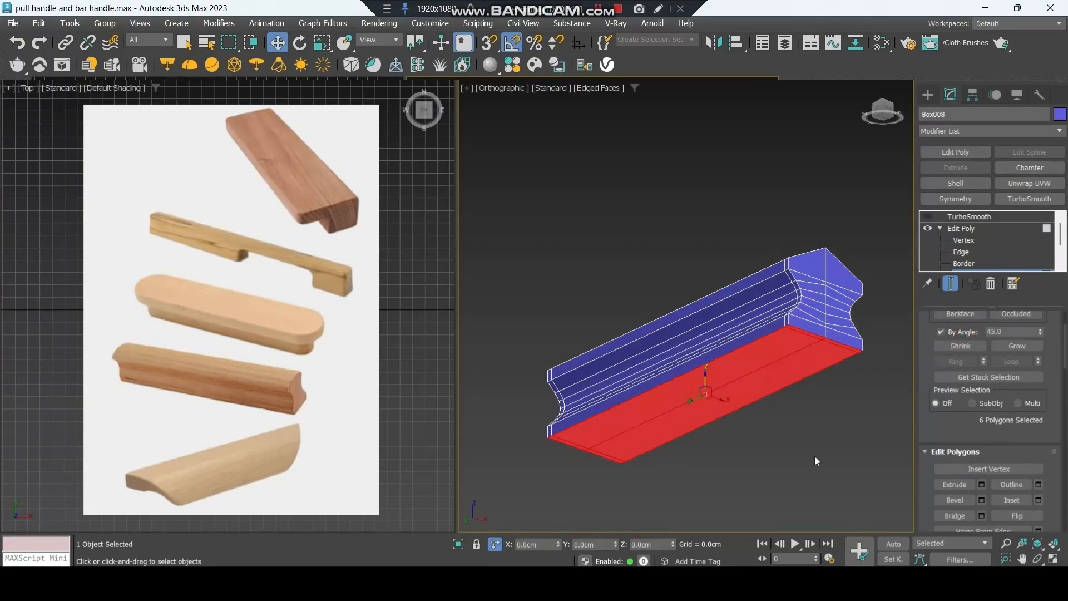
Step: Convert the underside polygon selection into its outline edges
{"action": "key", "text": "r"}
{"action": "scroll", "coordinate": [965, 345], "scroll_direction": "up", "scroll_amount": 5}
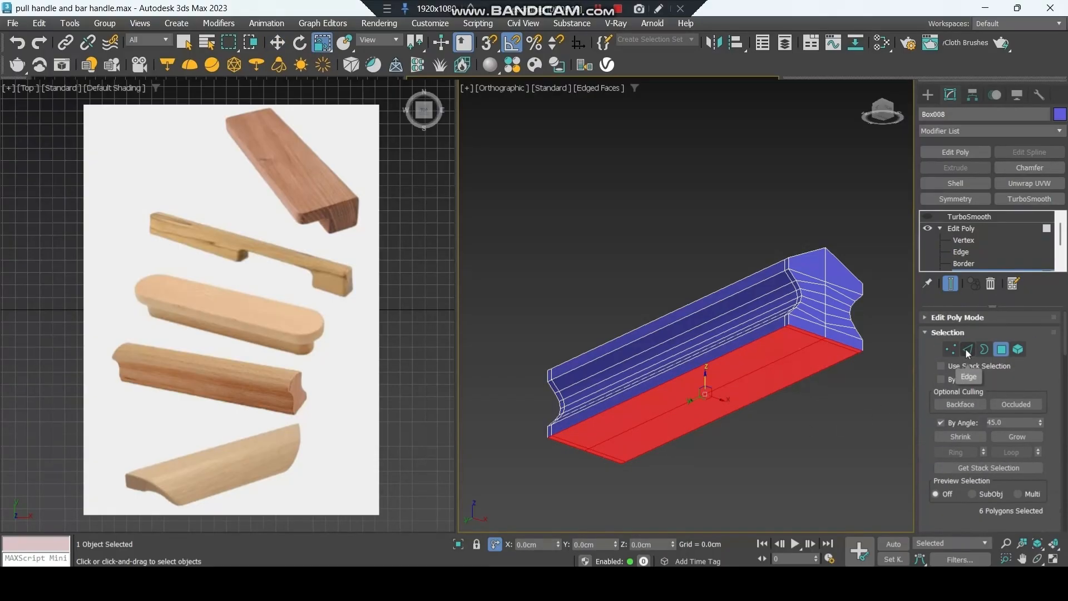
{"action": "left_click", "coordinate": [968, 350]}
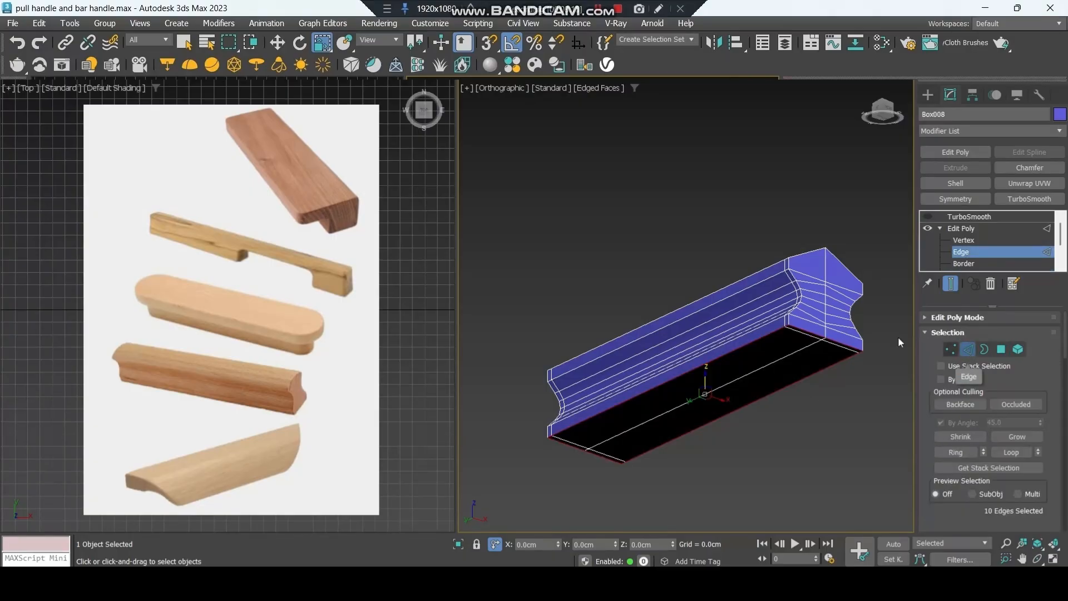
Step: Chamfer the outline edges of the underside by 0.01 cm with 2 segments
{"action": "scroll", "coordinate": [806, 415], "scroll_direction": "up", "scroll_amount": 3}
{"action": "scroll", "coordinate": [805, 415], "scroll_direction": "up", "scroll_amount": 5}
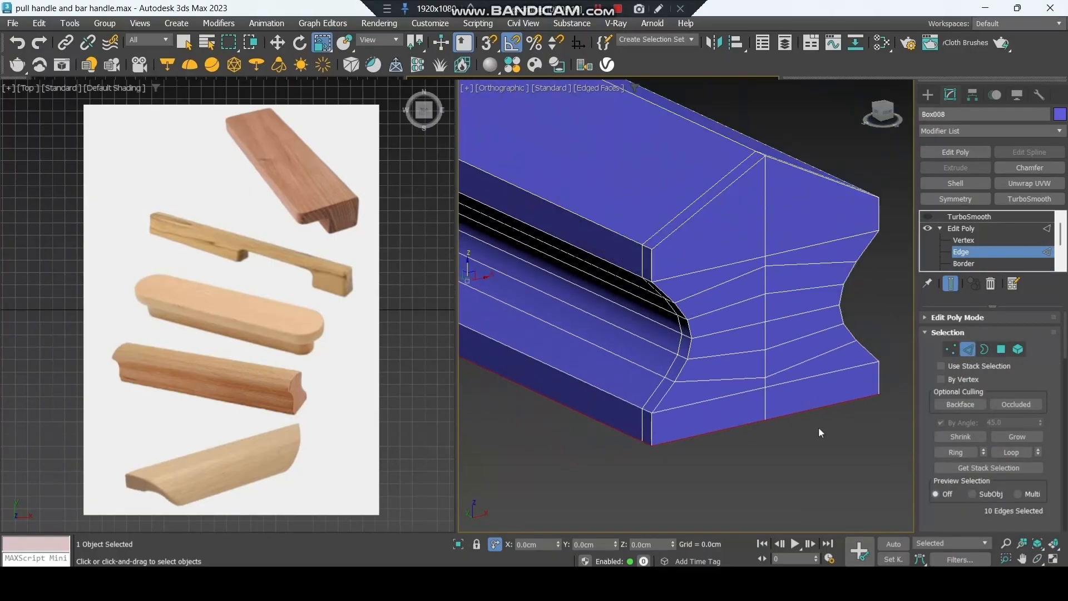
{"action": "scroll", "coordinate": [940, 424], "scroll_direction": "down", "scroll_amount": 2}
{"action": "scroll", "coordinate": [945, 429], "scroll_direction": "down", "scroll_amount": 3}
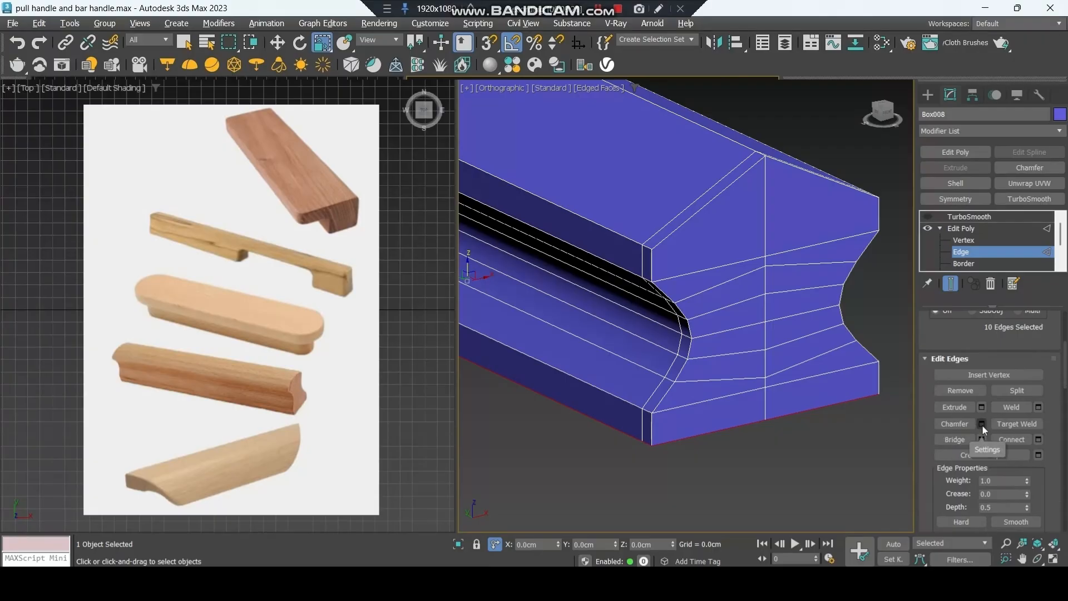
{"action": "left_click", "coordinate": [982, 426]}
{"action": "double_click", "coordinate": [588, 364]}
{"action": "type", "text": ".01"}
{"action": "key", "text": "Return"}
{"action": "left_click", "coordinate": [561, 388]}
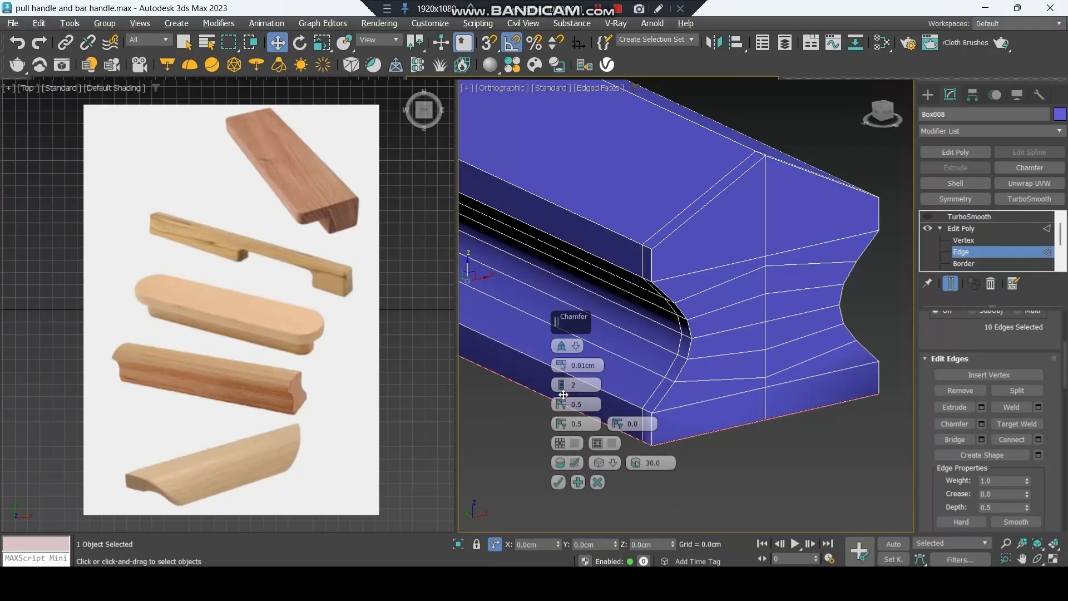
{"action": "left_click", "coordinate": [559, 482]}
Step: Leave sub-object editing, turn TurboSmooth back on and inspect the smoothed handle without edged faces
{"action": "left_click", "coordinate": [934, 228]}
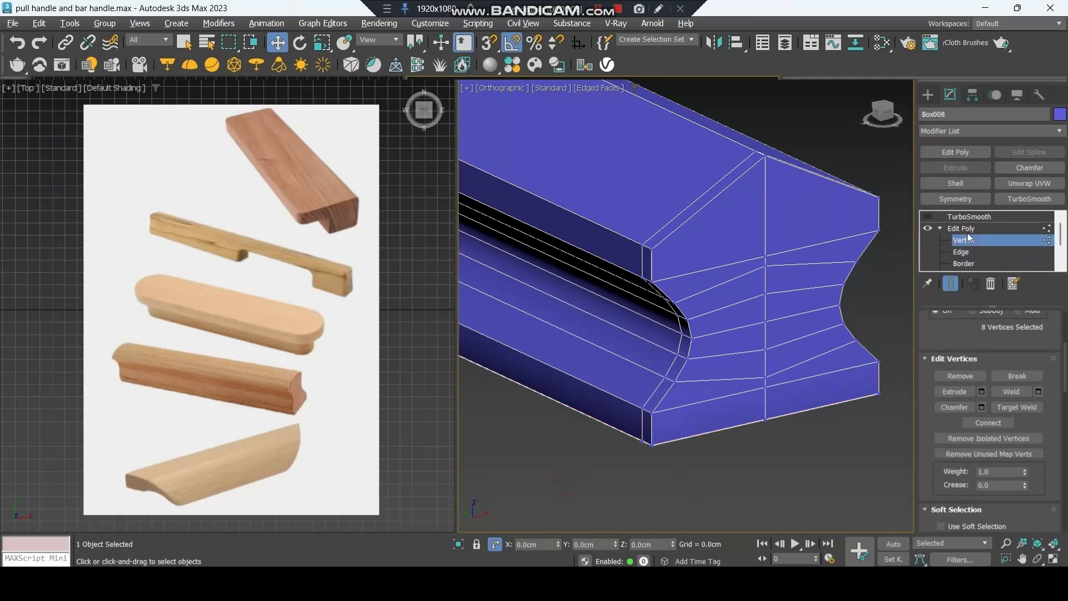
{"action": "left_click", "coordinate": [932, 219]}
{"action": "left_click", "coordinate": [928, 217]}
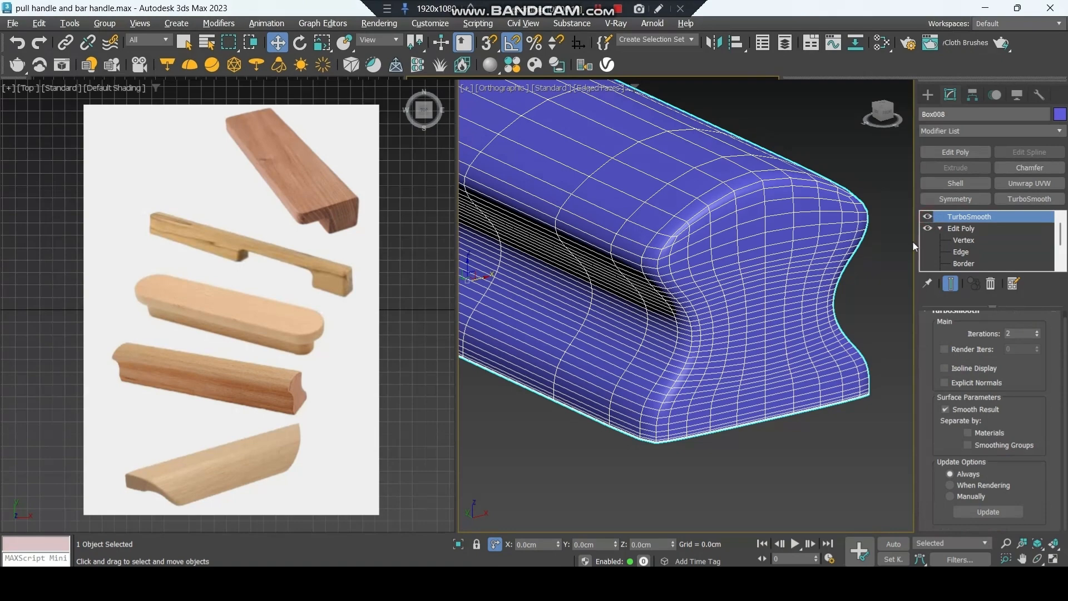
{"action": "key", "text": "F4"}
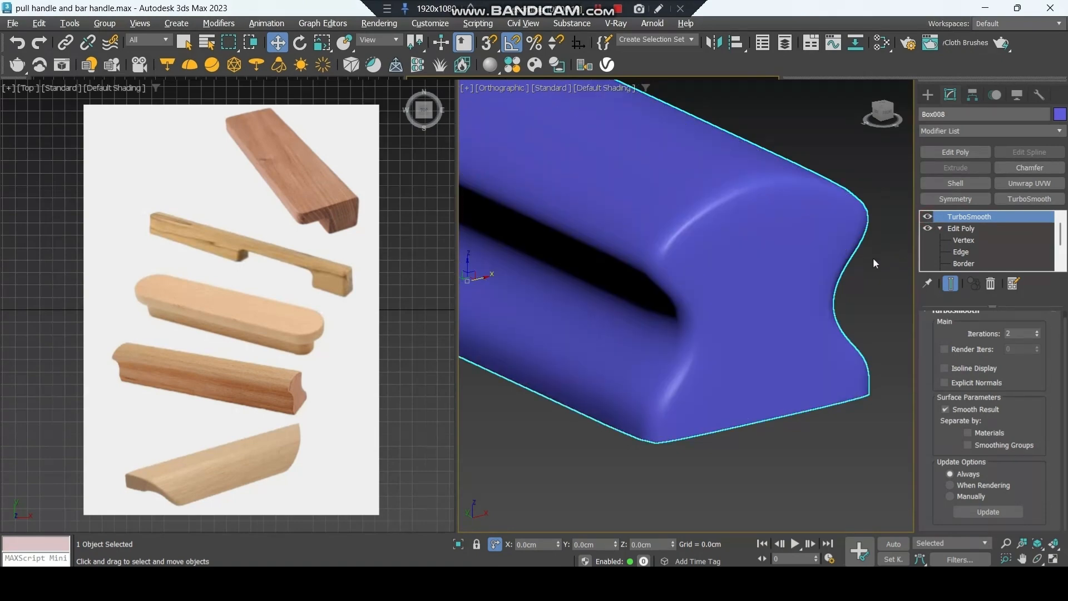
{"action": "scroll", "coordinate": [870, 259], "scroll_direction": "down", "scroll_amount": 6}
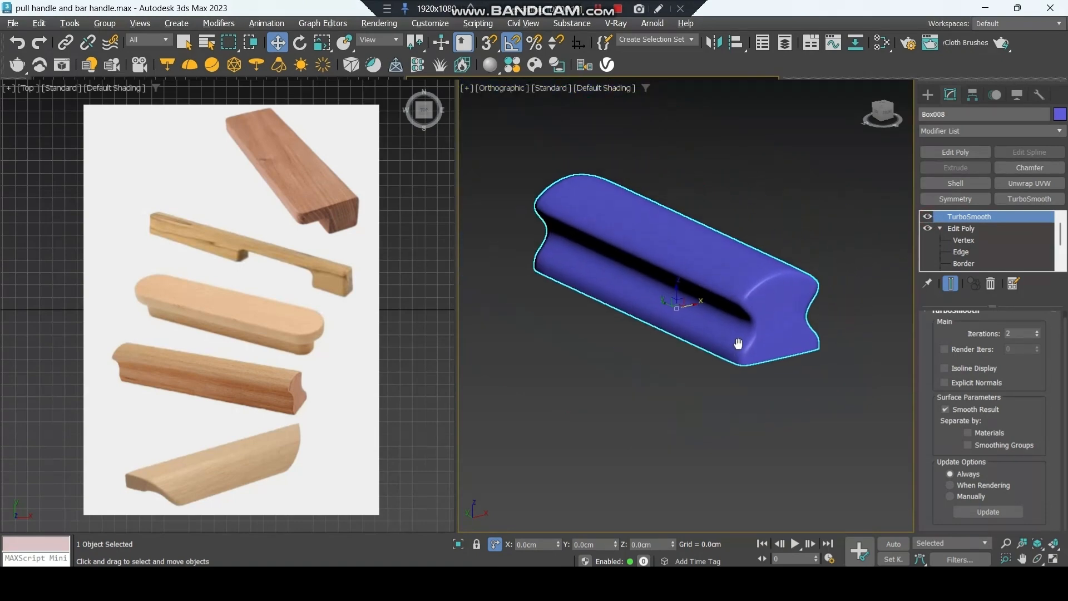
{"action": "left_click", "coordinate": [738, 410]}
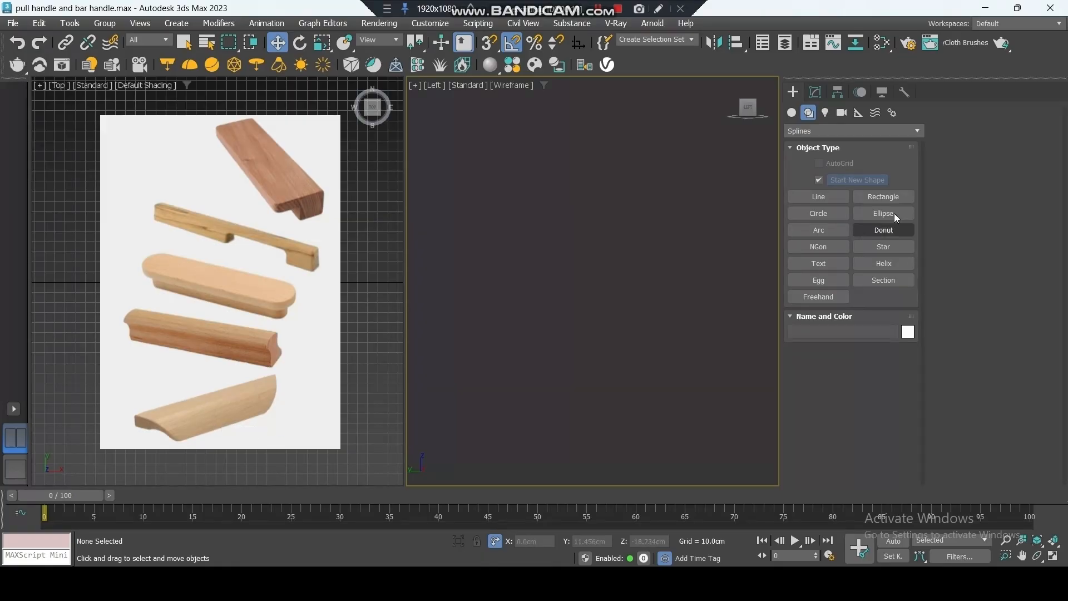
Step: Draw a rectangle spline in the Left viewport with length 2 cm and width 4 cm
{"action": "left_click", "coordinate": [883, 196]}
{"action": "left_click_drag", "start_coordinate": [470, 281], "coordinate": [659, 360]}
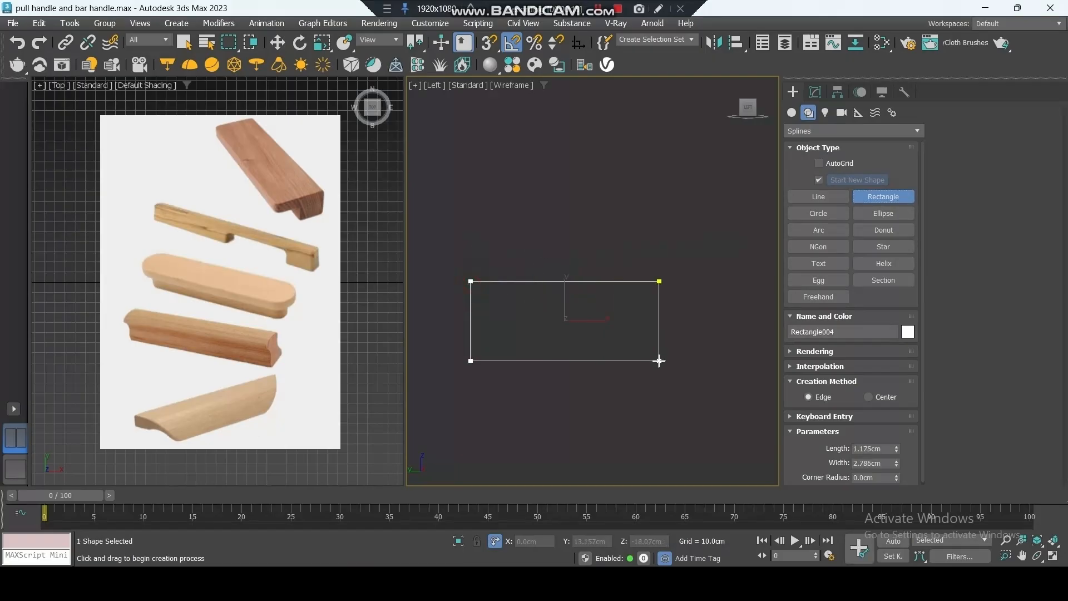
{"action": "left_click_drag", "start_coordinate": [885, 448], "coordinate": [787, 449]}
{"action": "type", "text": "2"}
{"action": "key", "text": "Tab"}
{"action": "type", "text": "4"}
{"action": "key", "text": "Return"}
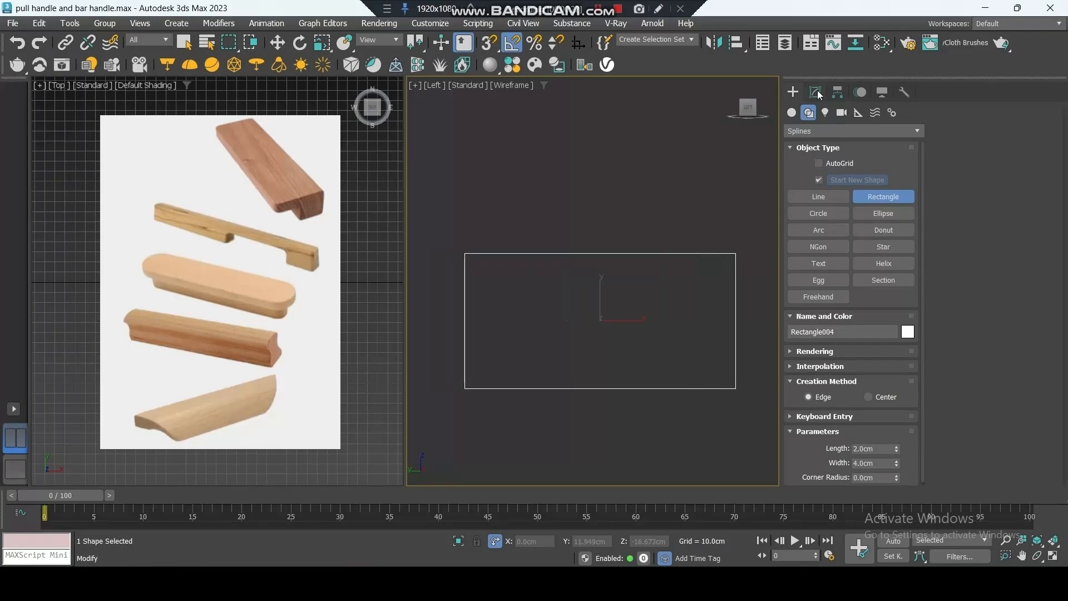
Step: Add an Edit Spline modifier to the rectangle and delete its left and bottom segments
{"action": "left_click", "coordinate": [816, 91]}
{"action": "left_click", "coordinate": [830, 166]}
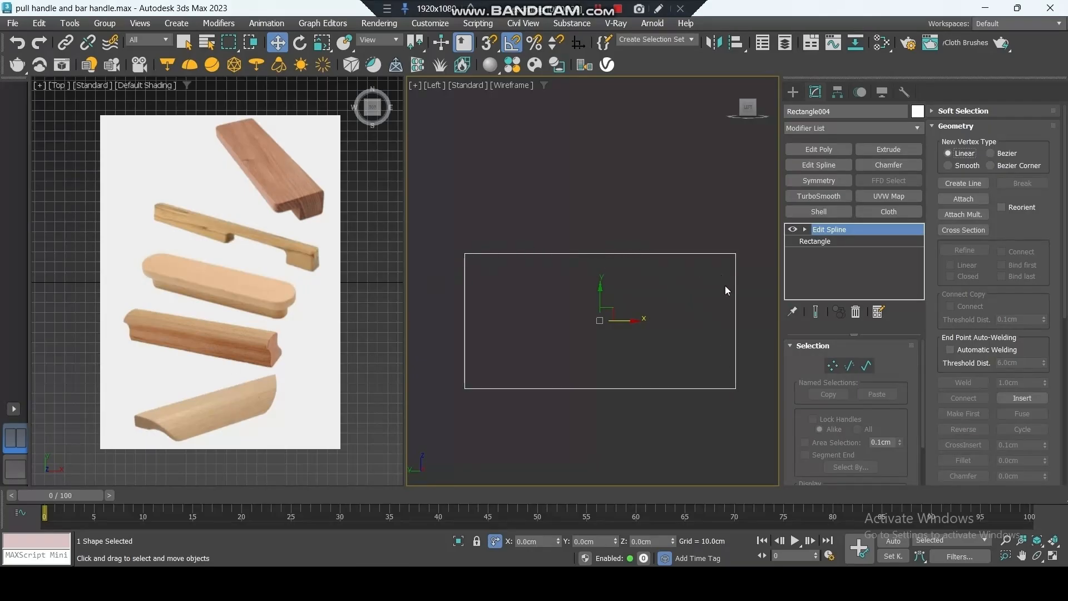
{"action": "left_click", "coordinate": [849, 365]}
{"action": "left_click_drag", "start_coordinate": [563, 361], "coordinate": [452, 404]}
{"action": "key", "text": "Delete"}
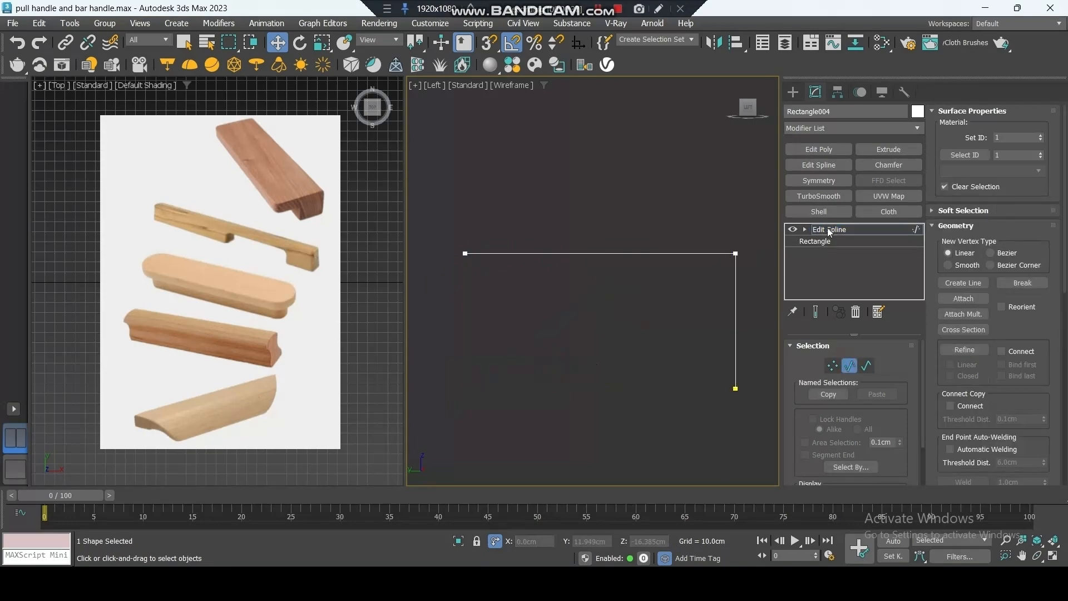
Step: Fillet the spline's upper-right corner vertex into a quarter arc reaching almost to the lower end
{"action": "left_click", "coordinate": [832, 365]}
{"action": "left_click_drag", "start_coordinate": [761, 227], "coordinate": [717, 289]}
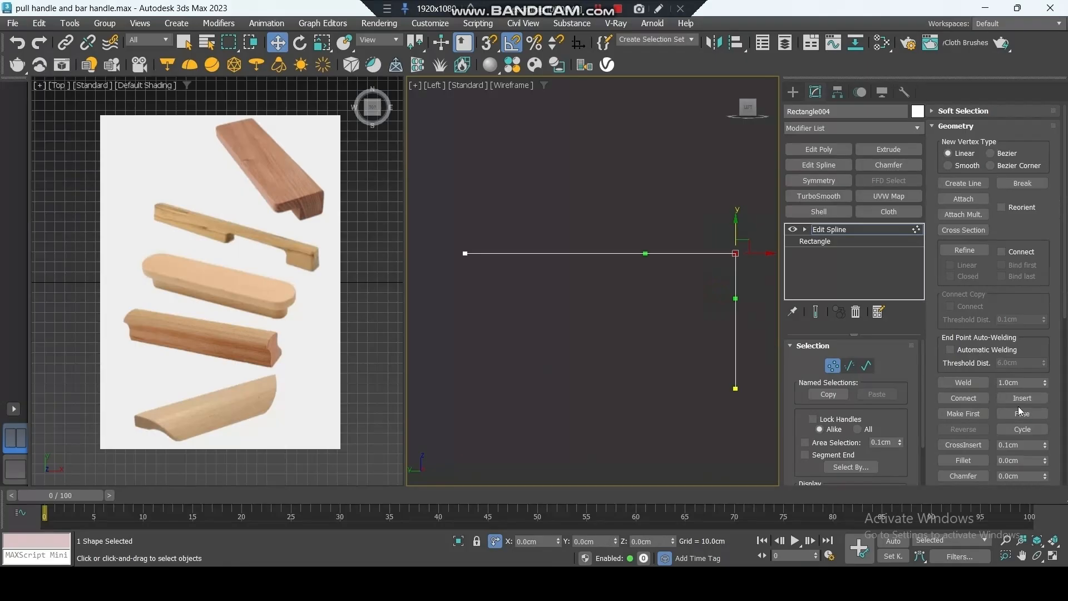
{"action": "scroll", "coordinate": [1016, 405], "scroll_direction": "down", "scroll_amount": 3}
{"action": "left_click_drag", "start_coordinate": [1046, 412], "coordinate": [1047, 356]}
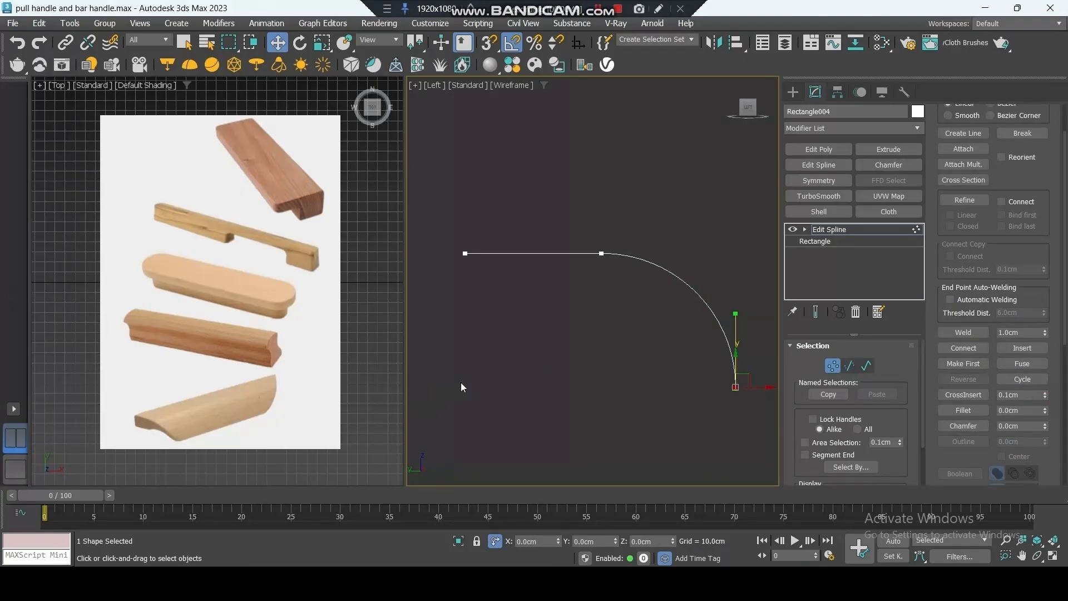
Step: Weld the two nearly coincident vertices at the arc's lower end with a 1.0 cm threshold
{"action": "scroll", "coordinate": [732, 415], "scroll_direction": "up", "scroll_amount": 8}
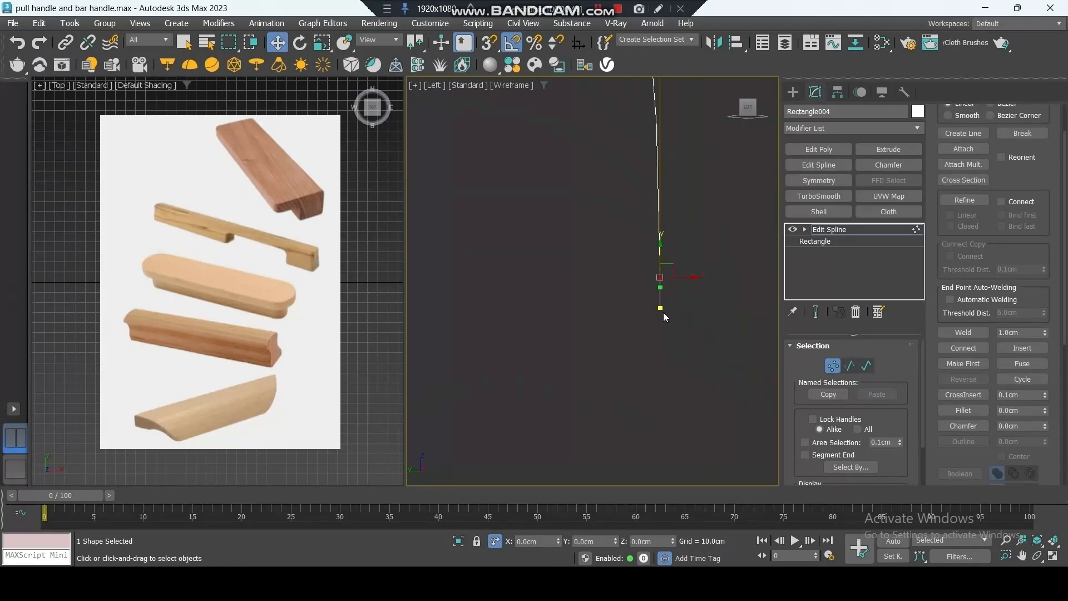
{"action": "left_click", "coordinate": [963, 332]}
{"action": "scroll", "coordinate": [675, 306], "scroll_direction": "down", "scroll_amount": 8}
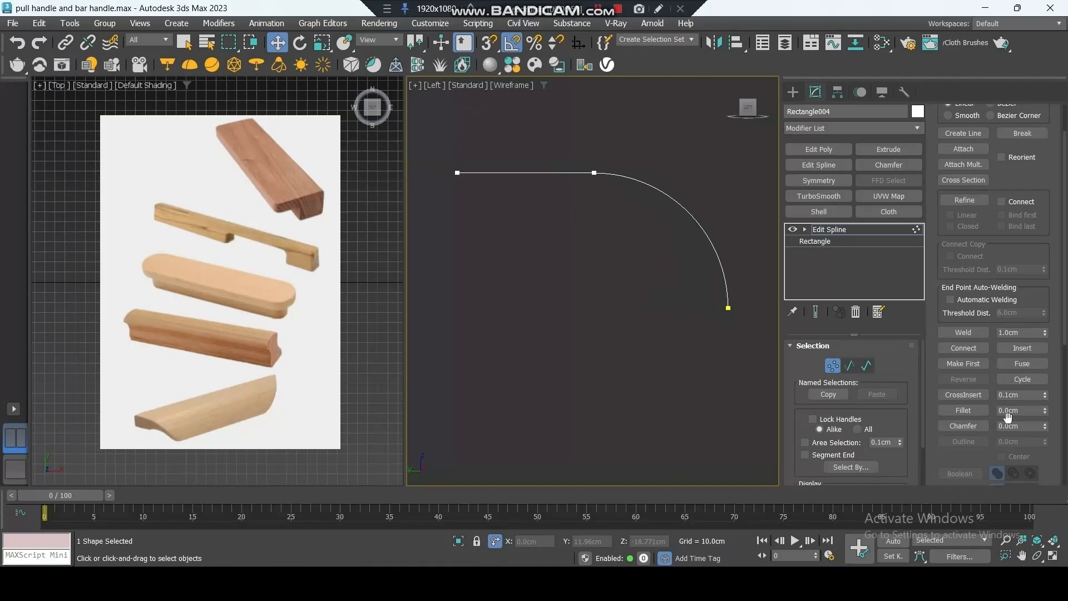
Step: Outline the open spline by 1.4 cm into a closed handle profile
{"action": "left_click", "coordinate": [805, 229]}
{"action": "left_click", "coordinate": [828, 264]}
{"action": "scroll", "coordinate": [1020, 375], "scroll_direction": "down", "scroll_amount": 5}
{"action": "left_click", "coordinate": [1021, 357]}
{"action": "type", "text": "1.4"}
{"action": "key", "text": "Return"}
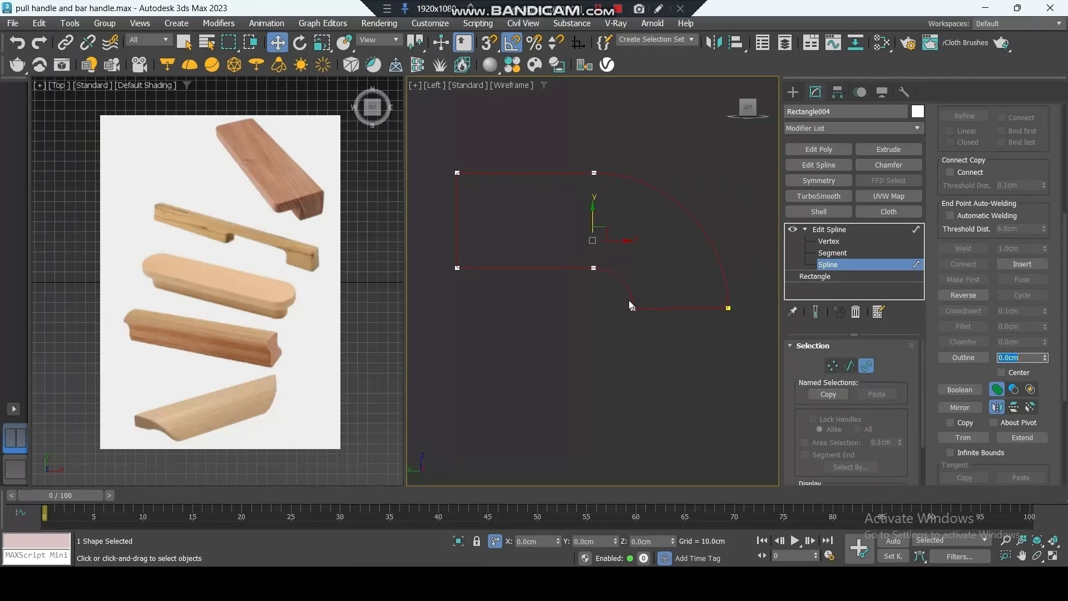
Step: Move the inner arc's two vertices toward the outer arc to thin the tip of the profile
{"action": "key", "text": "1"}
{"action": "left_click_drag", "start_coordinate": [622, 268], "coordinate": [686, 267]}
{"action": "left_click", "coordinate": [698, 307]}
{"action": "left_click_drag", "start_coordinate": [728, 305], "coordinate": [742, 306]}
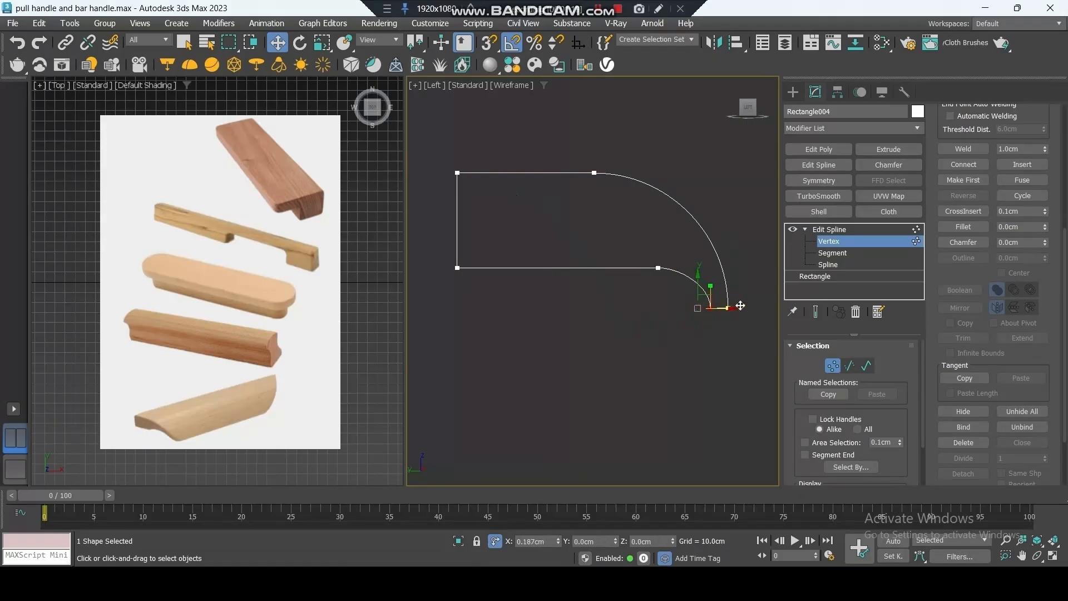
Step: Fillet the two vertices at the profile's lower tip with a value of 1 cm
{"action": "double_click", "coordinate": [1029, 227]}
{"action": "type", "text": "1"}
{"action": "key", "text": "Return"}
{"action": "left_click", "coordinate": [724, 372]}
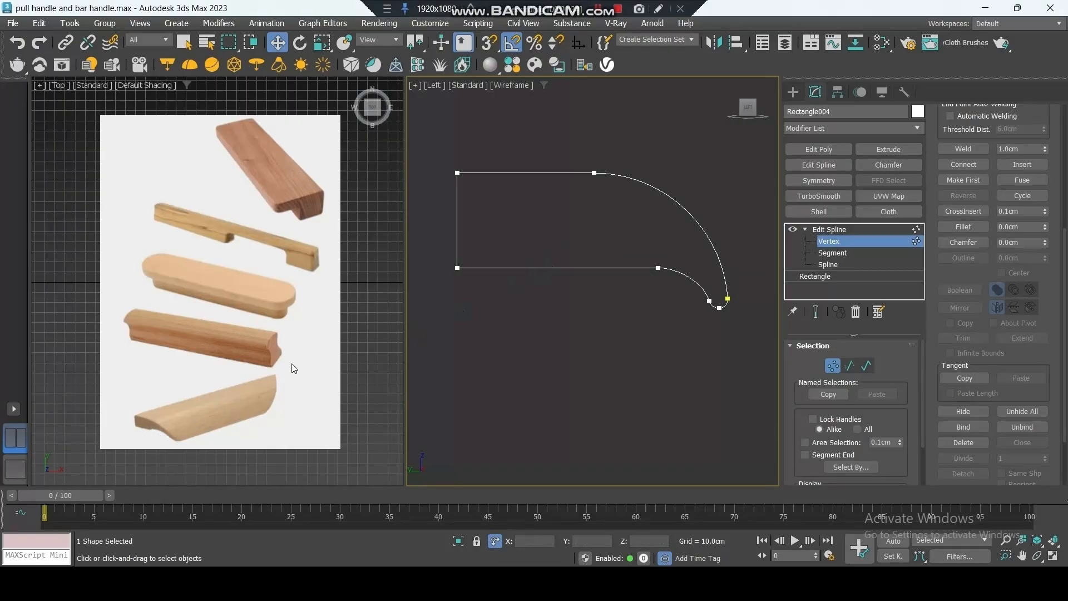
Step: Refine the profile's bottom edge with an extra vertex, and move the inner arc's start vertex and Bezier handle to form a deep finger curve
{"action": "scroll", "coordinate": [1017, 183], "scroll_direction": "up", "scroll_amount": 5}
{"action": "left_click", "coordinate": [963, 233]}
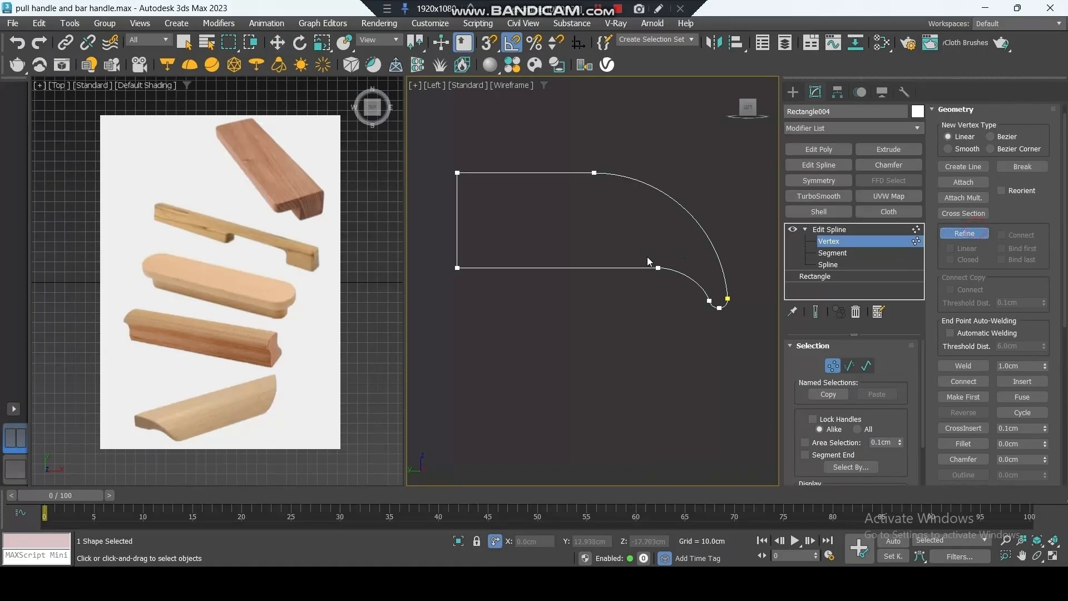
{"action": "right_click", "coordinate": [565, 308]}
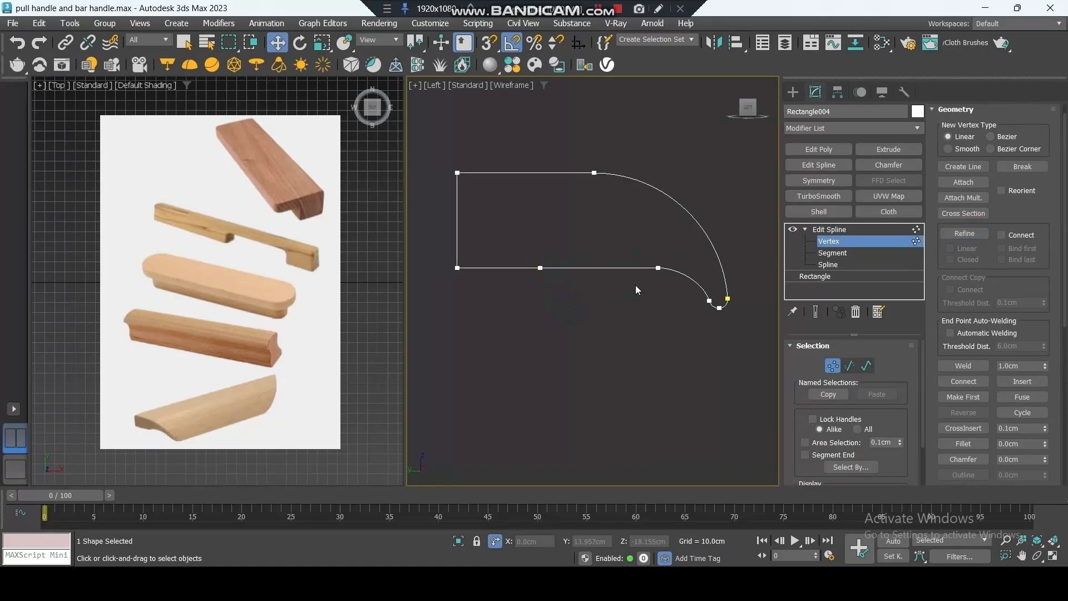
{"action": "left_click_drag", "start_coordinate": [666, 249], "coordinate": [551, 251]}
{"action": "scroll", "coordinate": [556, 254], "scroll_direction": "up", "scroll_amount": 3}
{"action": "left_click_drag", "start_coordinate": [589, 283], "coordinate": [490, 329]}
{"action": "scroll", "coordinate": [562, 229], "scroll_direction": "down", "scroll_amount": 3}
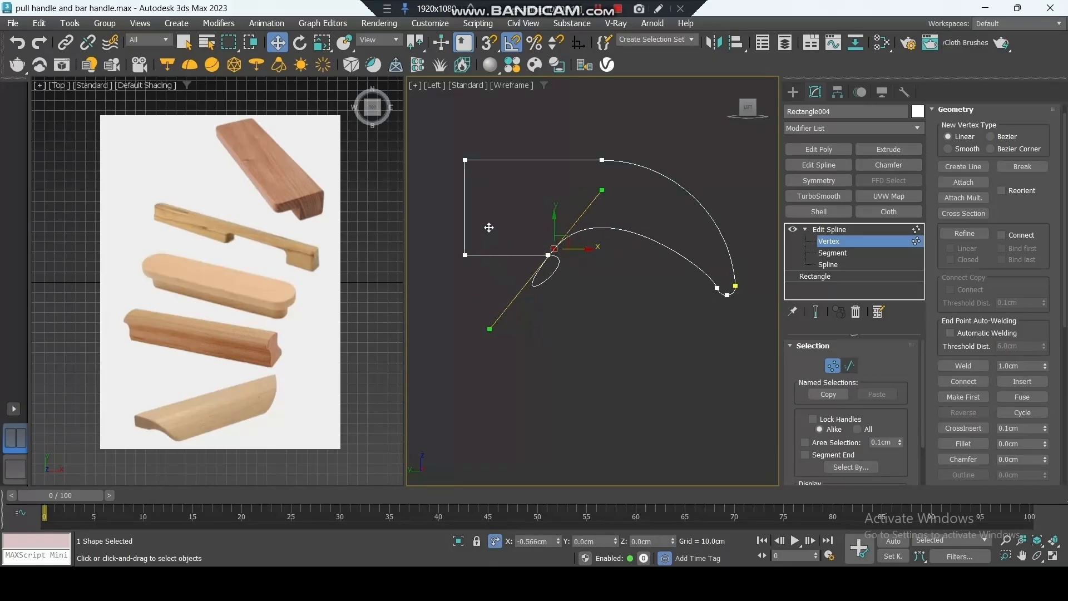
Step: Convert the small looped segment between the bottom edge and the inner curve to a straight line
{"action": "left_click", "coordinate": [831, 252]}
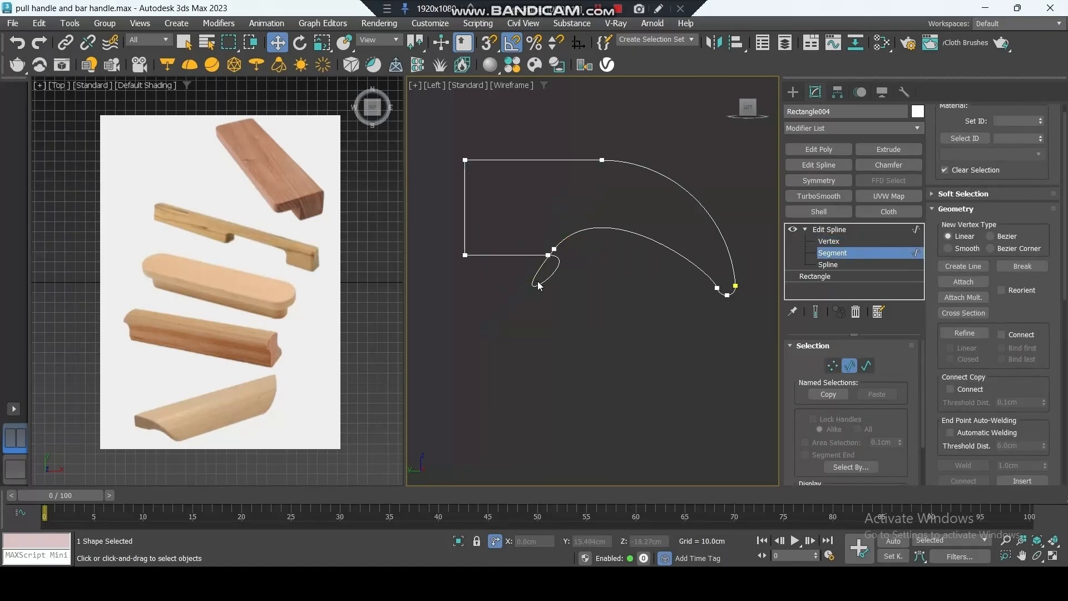
{"action": "right_click", "coordinate": [550, 274]}
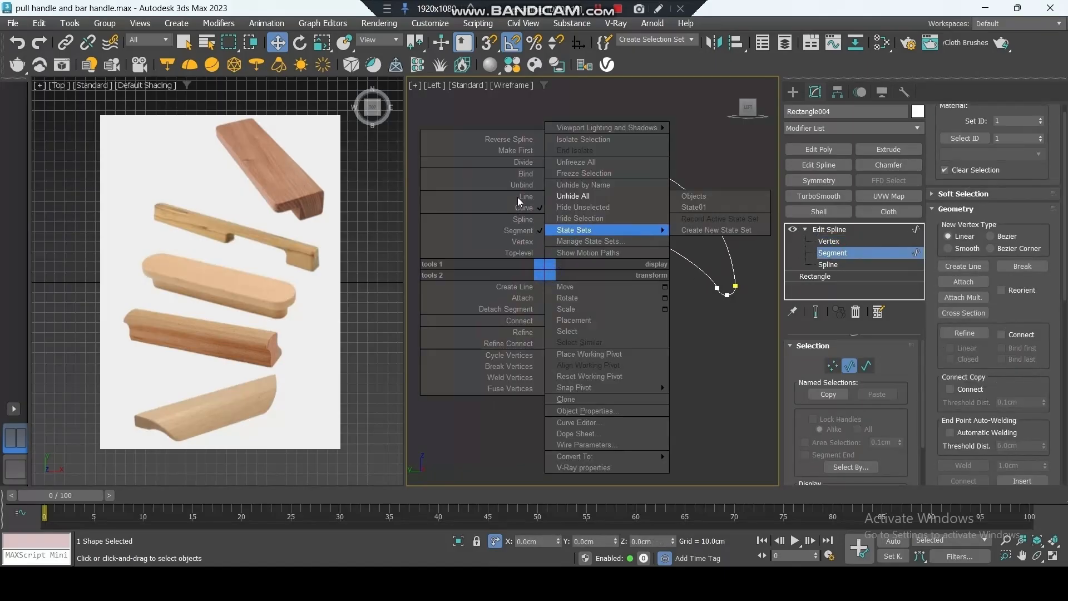
{"action": "left_click", "coordinate": [518, 198]}
{"action": "left_click", "coordinate": [590, 176]}
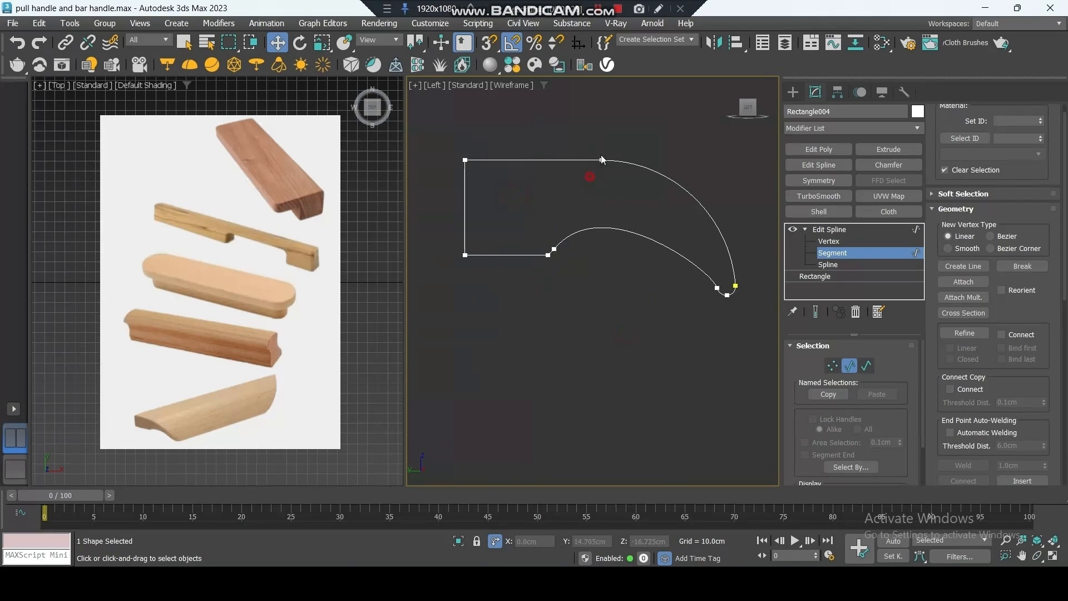
Step: Move the vertex where the top edge meets the outer arc toward the flat back to lengthen the curve
{"action": "key", "text": "1"}
{"action": "left_click", "coordinate": [602, 160]}
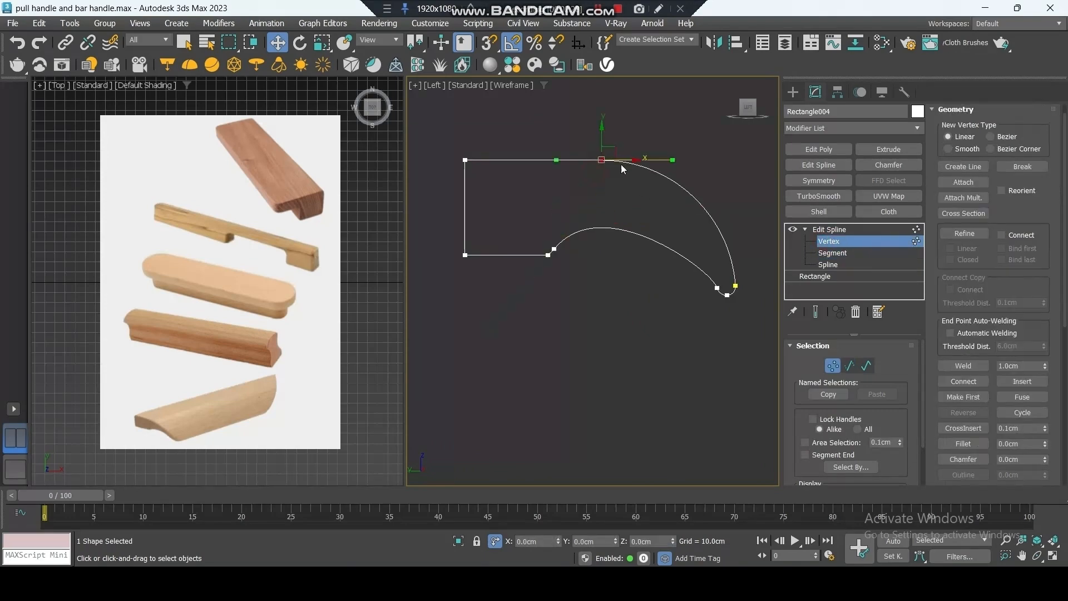
{"action": "left_click_drag", "start_coordinate": [620, 165], "coordinate": [573, 165]}
{"action": "left_click", "coordinate": [596, 322]}
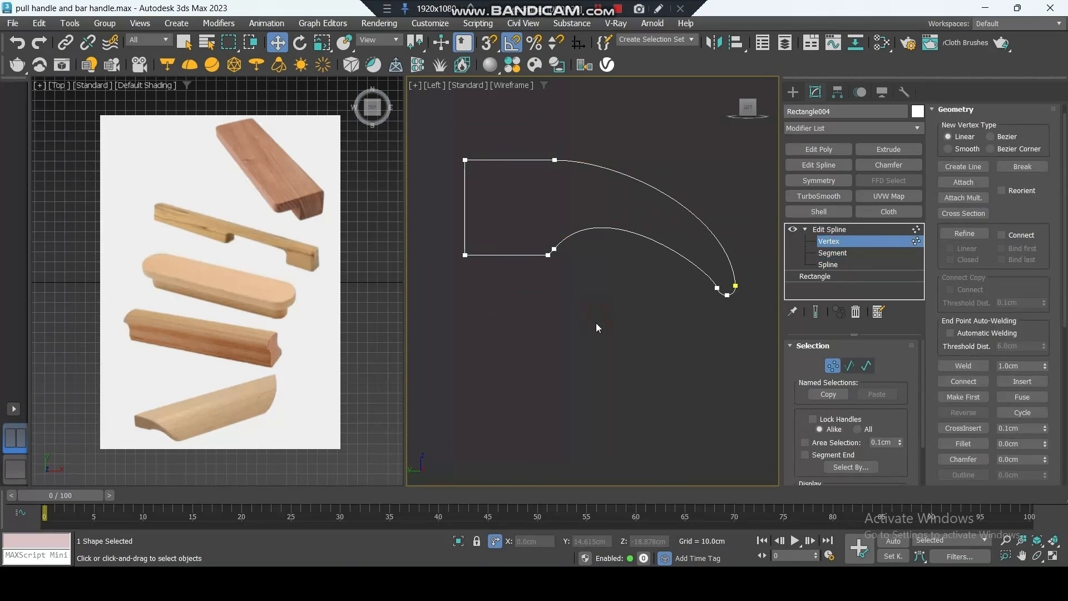
Step: Extrude the closed profile by 20 cm and display it as a shaded solid
{"action": "left_click", "coordinate": [888, 149]}
{"action": "left_click", "coordinate": [868, 365]}
{"action": "type", "text": "20.0cm"}
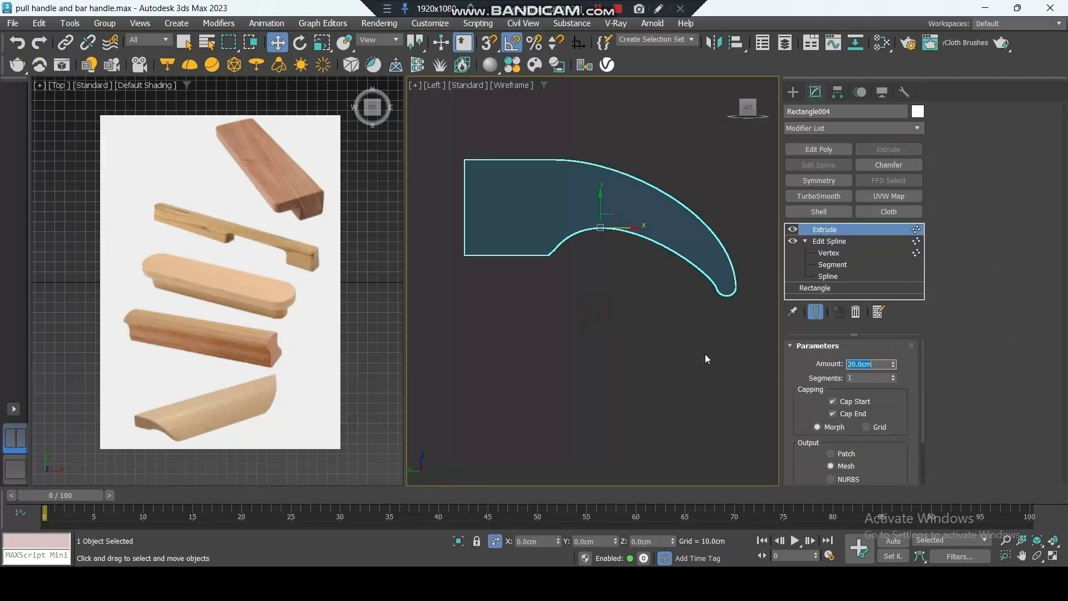
{"action": "mouse_move", "coordinate": [680, 330]}
{"action": "middle_mouse_down", "text": "alt"}
{"action": "mouse_move", "coordinate": [655, 335]}
{"action": "mouse_move", "coordinate": [738, 293]}
{"action": "middle_mouse_up", "text": "alt"}
{"action": "key", "text": "F3"}
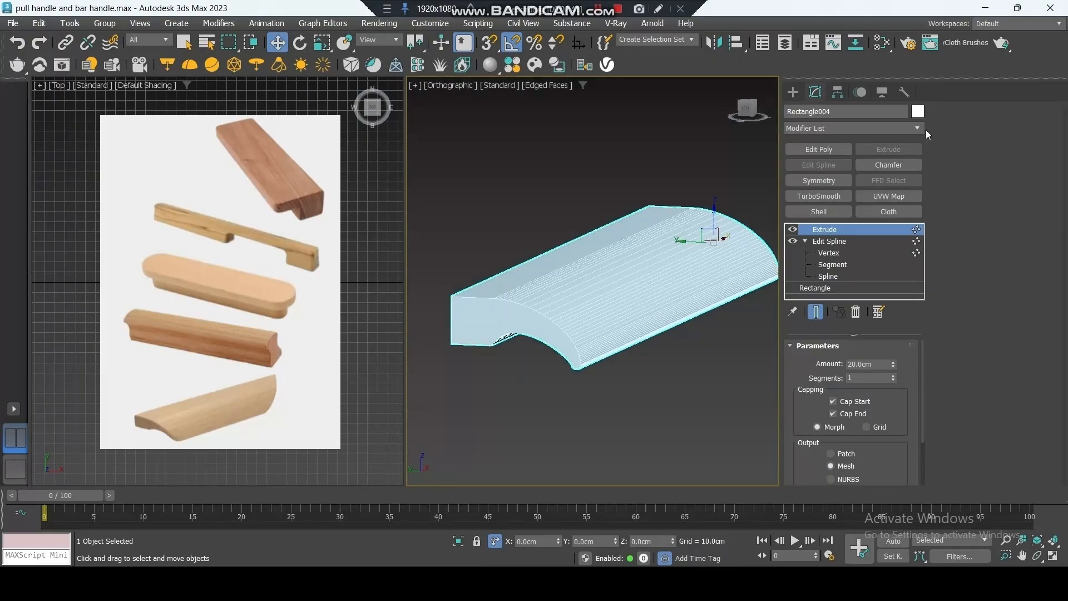
Step: Set the extruded handle's object color to blue and turn off the edged-faces display
{"action": "left_click", "coordinate": [925, 308]}
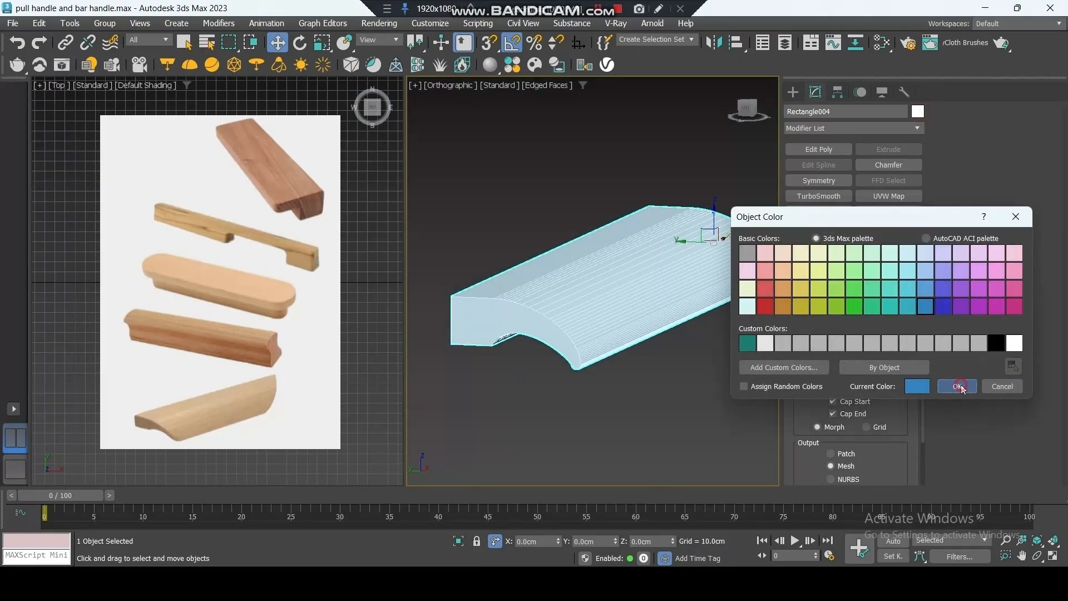
{"action": "left_click", "coordinate": [957, 386]}
{"action": "left_click", "coordinate": [602, 418]}
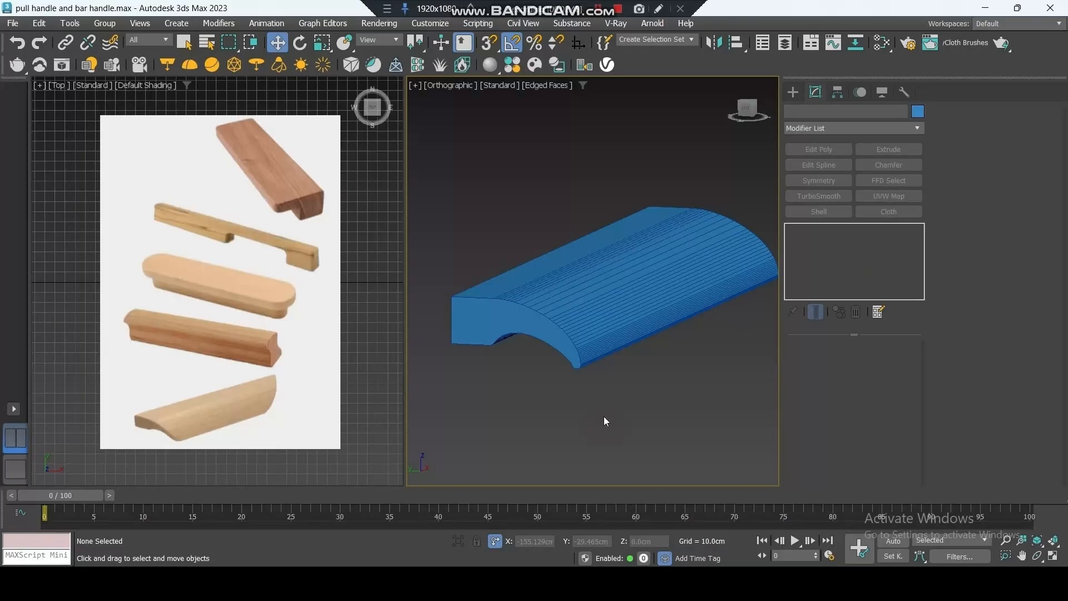
{"action": "key", "text": "F4"}
{"action": "middle_click_drag", "start_coordinate": [593, 412], "coordinate": [584, 410]}
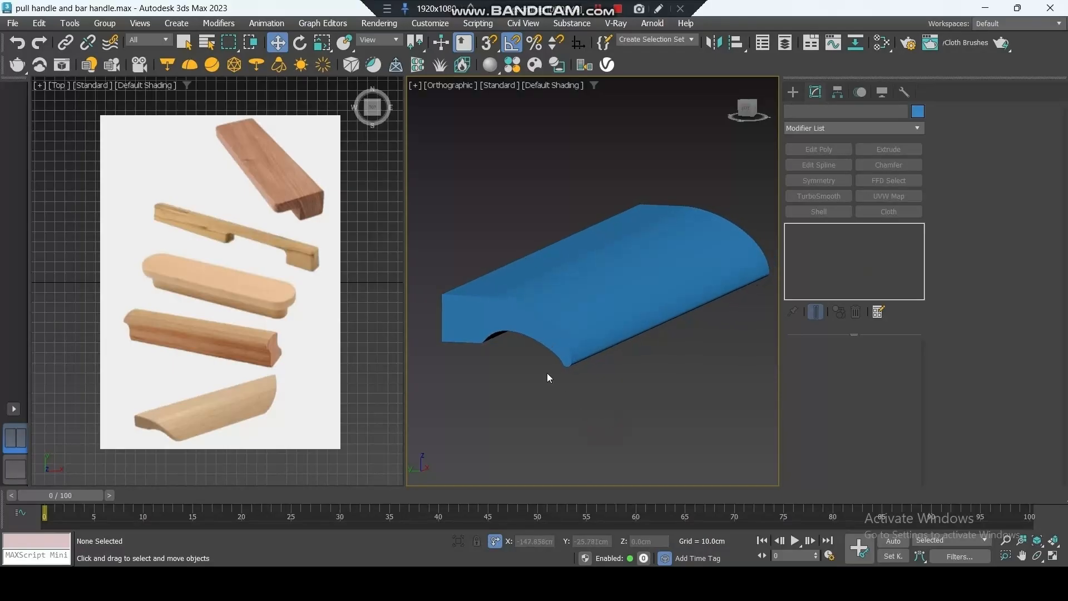
Step: Add an FFD 2x2x2 modifier to the extruded handle in the Top view
{"action": "left_click", "coordinate": [588, 326]}
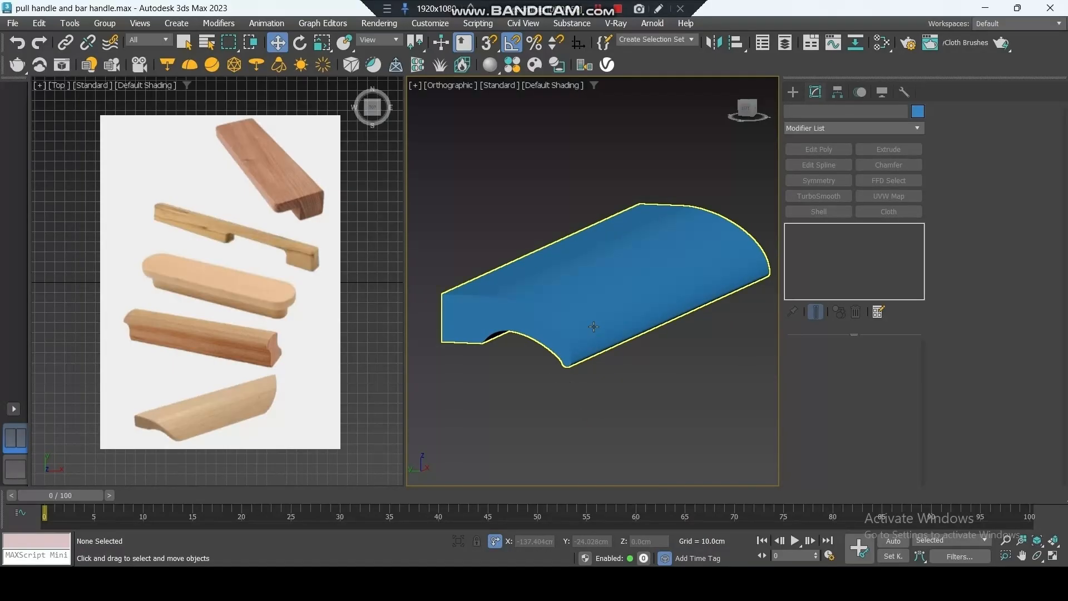
{"action": "key", "text": "t"}
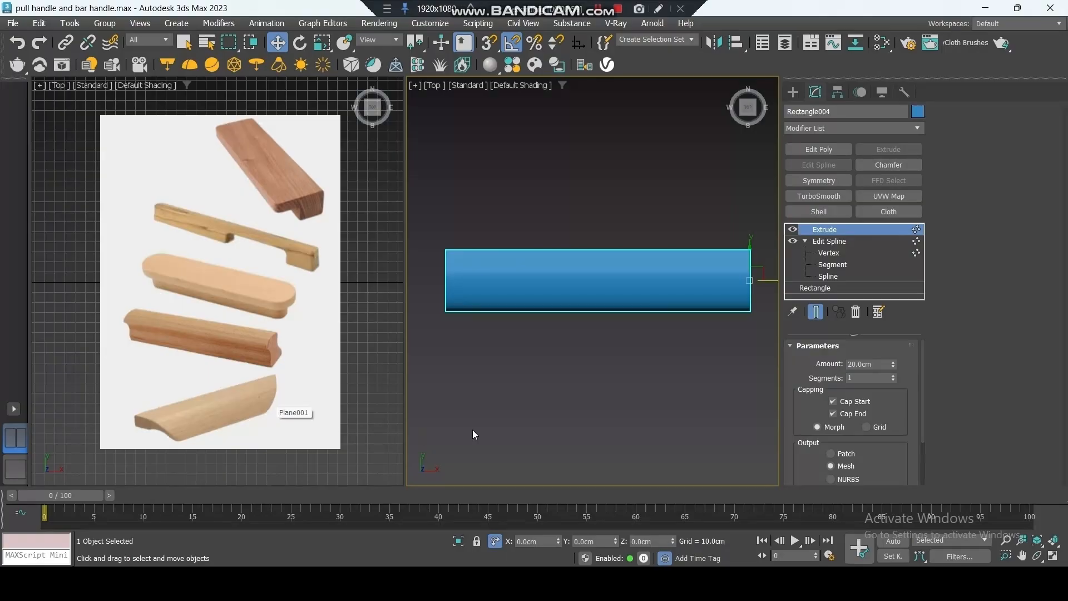
{"action": "left_click", "coordinate": [832, 128]}
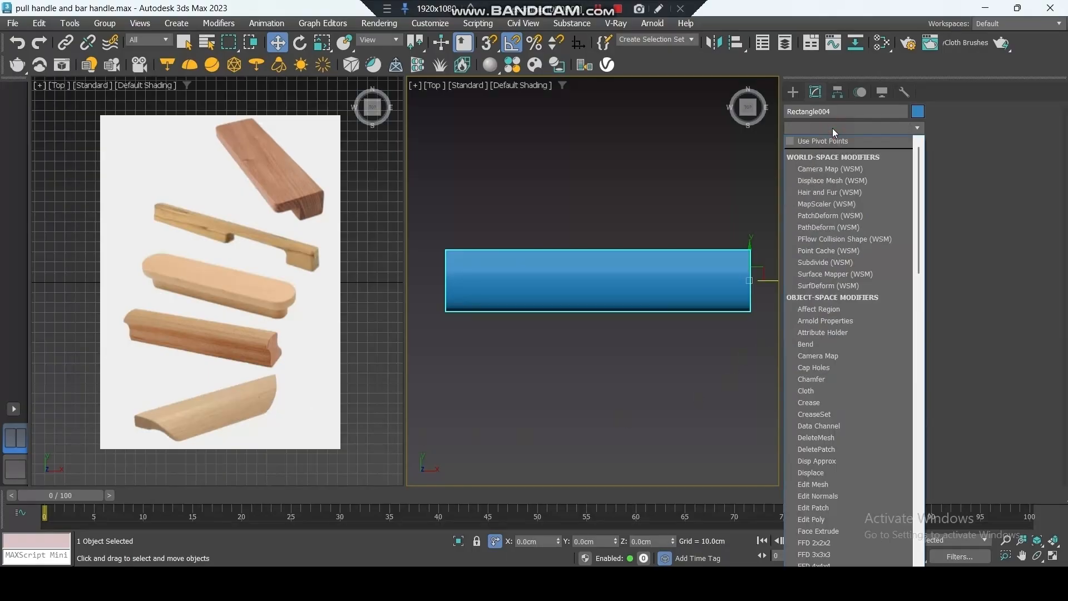
{"action": "scroll", "coordinate": [832, 141], "scroll_direction": "down", "scroll_amount": 10}
{"action": "left_click", "coordinate": [830, 152]}
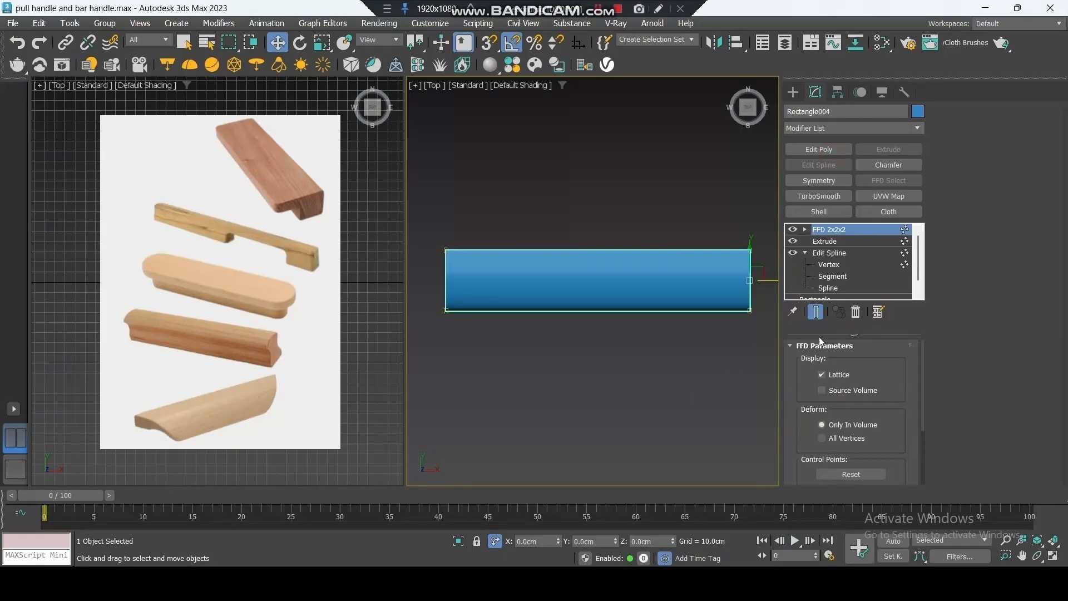
Step: Scale the FFD control points along the handle's front edge inward along its length to taper both ends
{"action": "left_click", "coordinate": [805, 229]}
{"action": "left_click", "coordinate": [828, 241]}
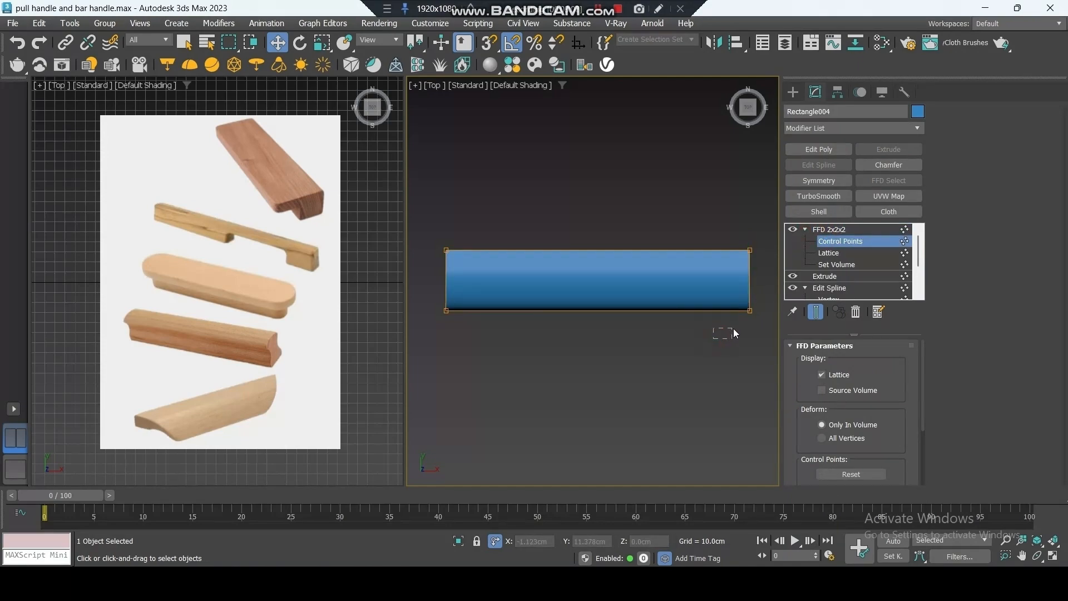
{"action": "left_click_drag", "start_coordinate": [428, 326], "coordinate": [782, 299]}
{"action": "left_click", "coordinate": [320, 46]}
{"action": "left_click_drag", "start_coordinate": [636, 307], "coordinate": [631, 307]}
{"action": "left_click", "coordinate": [792, 91]}
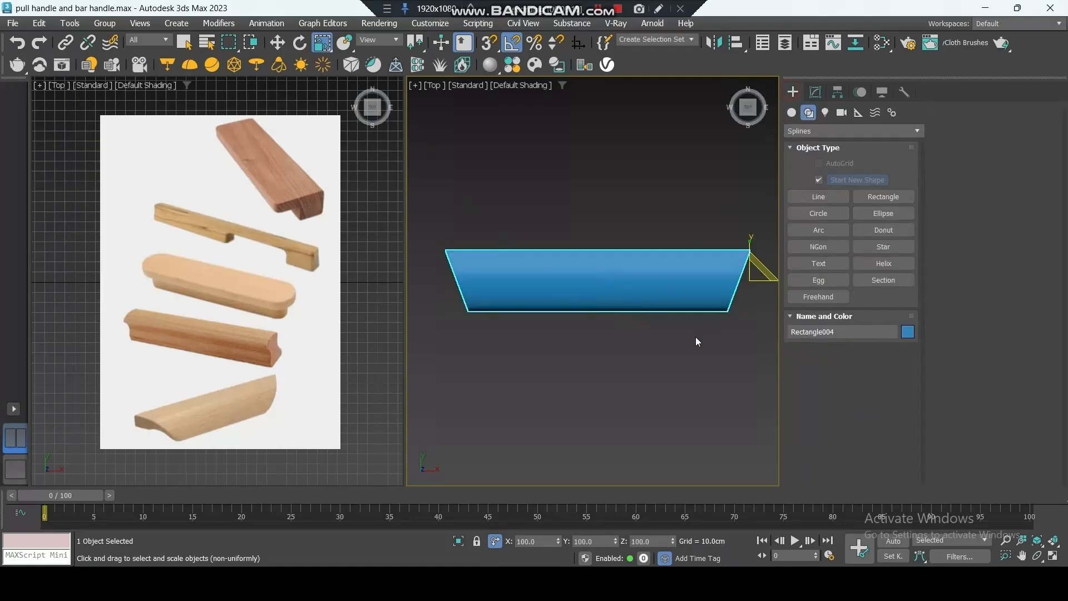
Step: Unhide all objects to show the complete set of handles together
{"action": "mouse_move", "coordinate": [609, 346]}
{"action": "middle_mouse_down", "text": "alt"}
{"action": "mouse_move", "coordinate": [635, 284]}
{"action": "mouse_move", "coordinate": [565, 376]}
{"action": "mouse_move", "coordinate": [616, 328]}
{"action": "mouse_move", "coordinate": [626, 336]}
{"action": "mouse_move", "coordinate": [610, 357]}
{"action": "middle_mouse_up", "text": "alt"}
{"action": "left_click", "coordinate": [609, 362]}
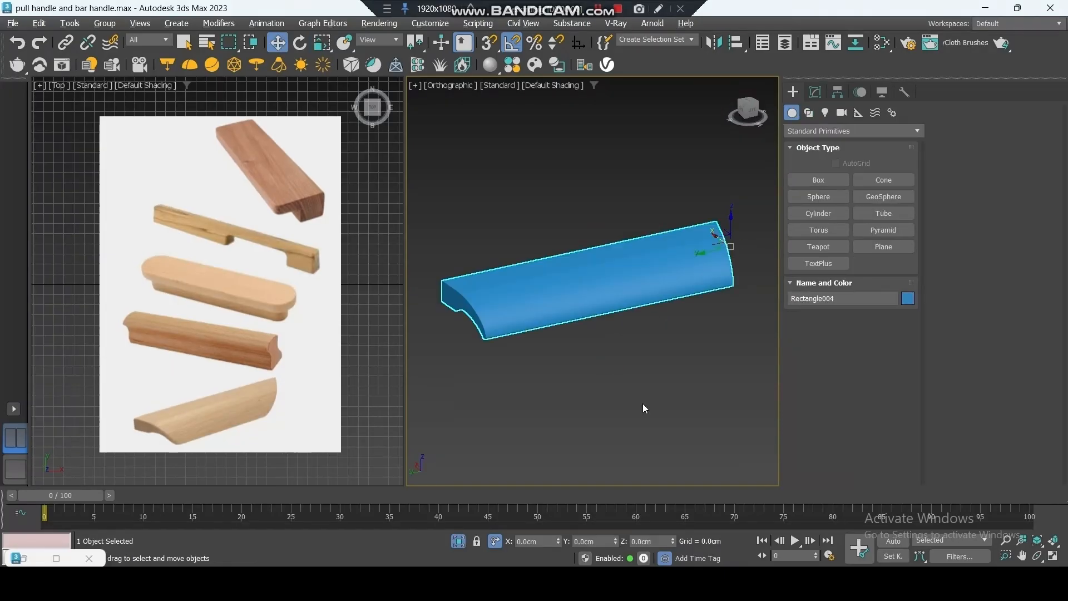
{"action": "right_click", "coordinate": [640, 386]}
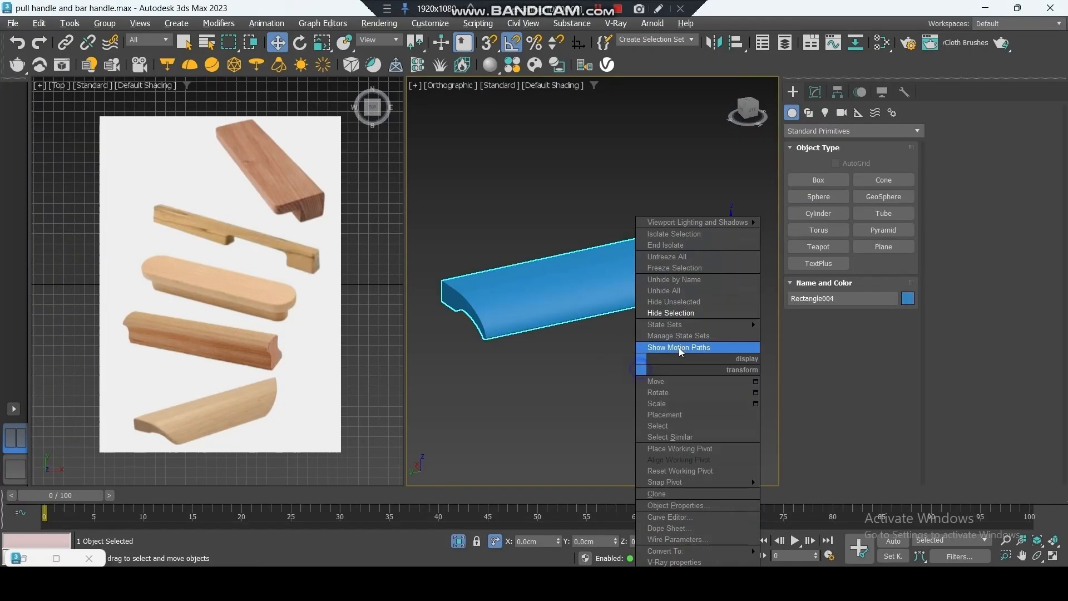
{"action": "left_click", "coordinate": [677, 292]}
{"action": "scroll", "coordinate": [600, 332], "scroll_direction": "down", "scroll_amount": 4}
{"action": "middle_click_drag", "start_coordinate": [607, 338], "coordinate": [714, 370]}
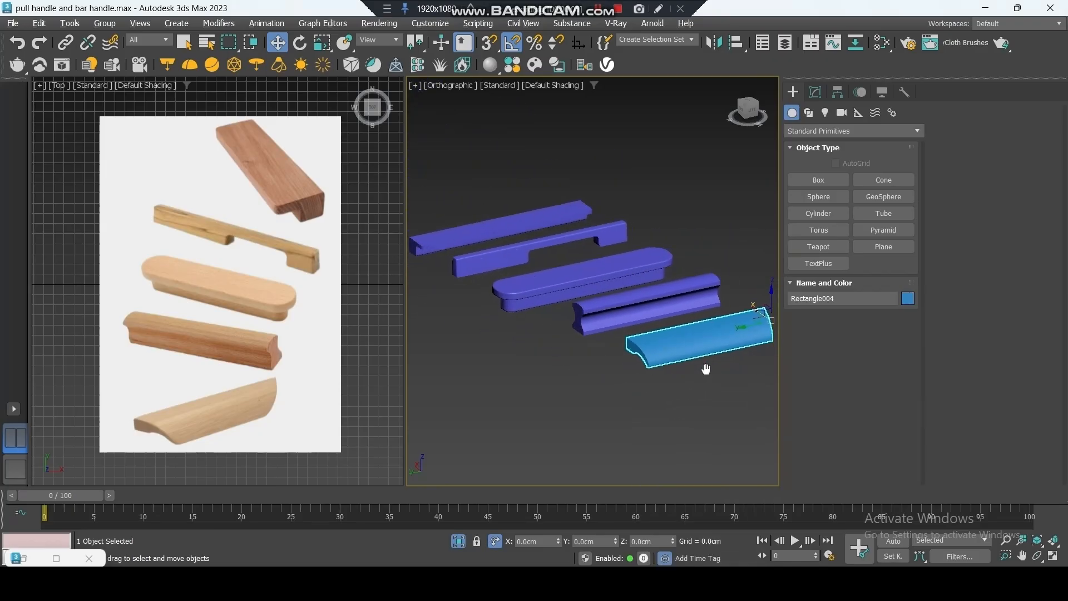
Step: Change the newest handle's object color to the same violet-blue as the other handles
{"action": "left_click", "coordinate": [682, 401]}
{"action": "left_click", "coordinate": [694, 359]}
{"action": "left_click", "coordinate": [907, 301]}
{"action": "left_click", "coordinate": [939, 306]}
{"action": "left_click", "coordinate": [956, 385]}
{"action": "left_click", "coordinate": [729, 413]}
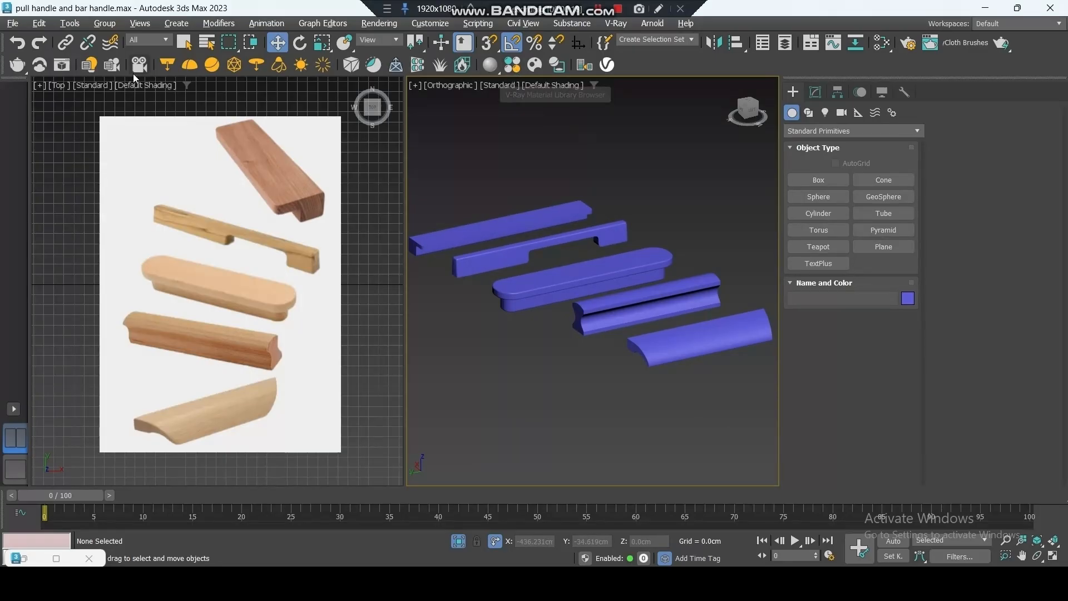
Step: Open the V-Ray Material Library Browser in a smaller window and look through the Wood & Laminate category for veneer materials
{"action": "left_click", "coordinate": [516, 69]}
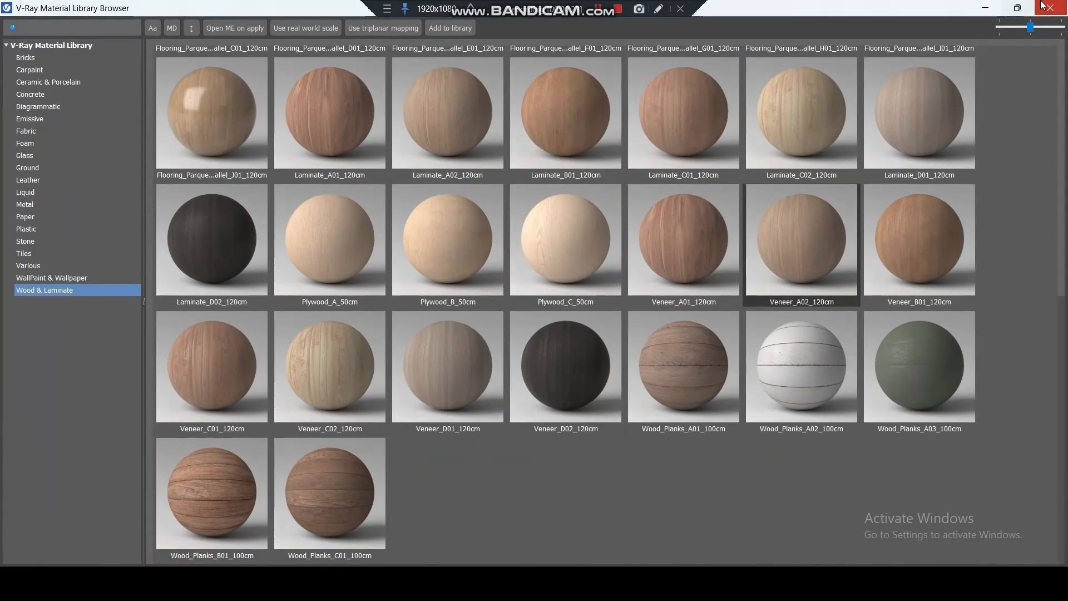
{"action": "left_click", "coordinate": [1021, 5]}
{"action": "left_click_drag", "start_coordinate": [749, 70], "coordinate": [800, 65]}
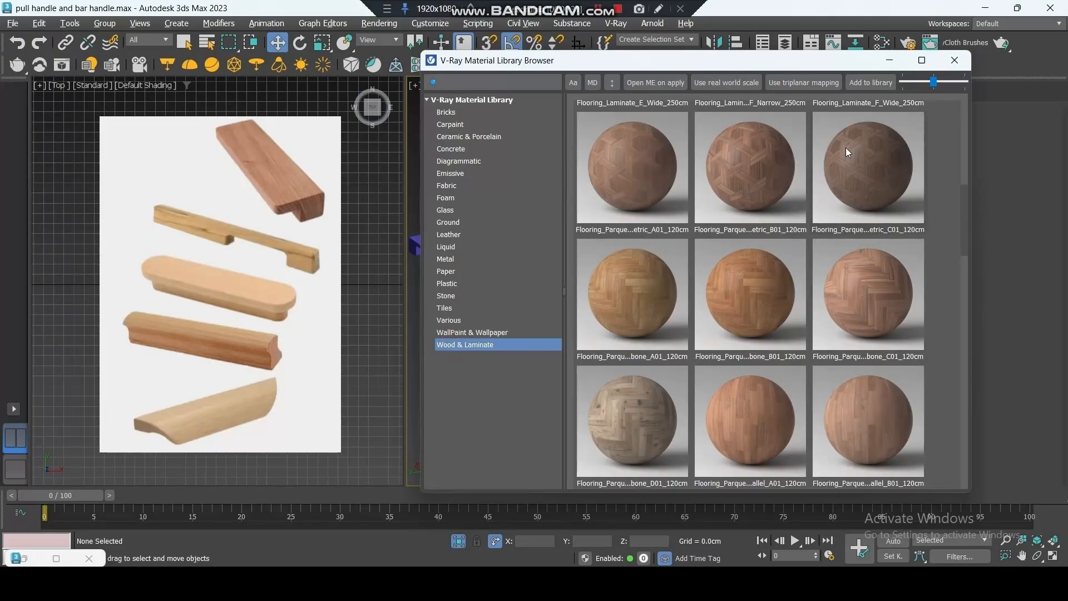
{"action": "scroll", "coordinate": [943, 235], "scroll_direction": "down", "scroll_amount": 3}
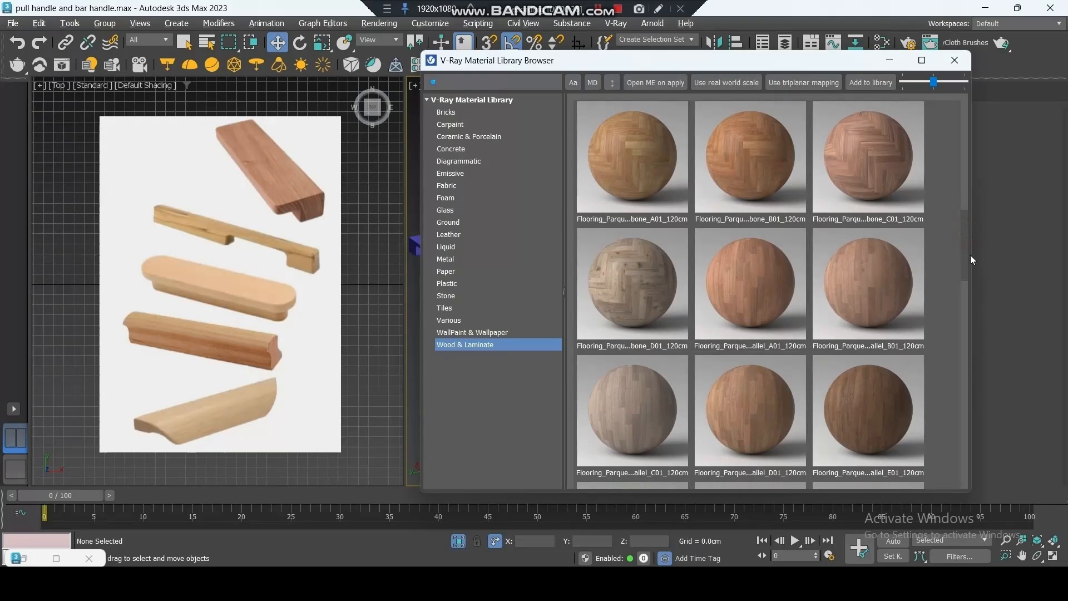
{"action": "scroll", "coordinate": [969, 282], "scroll_direction": "down", "scroll_amount": 12}
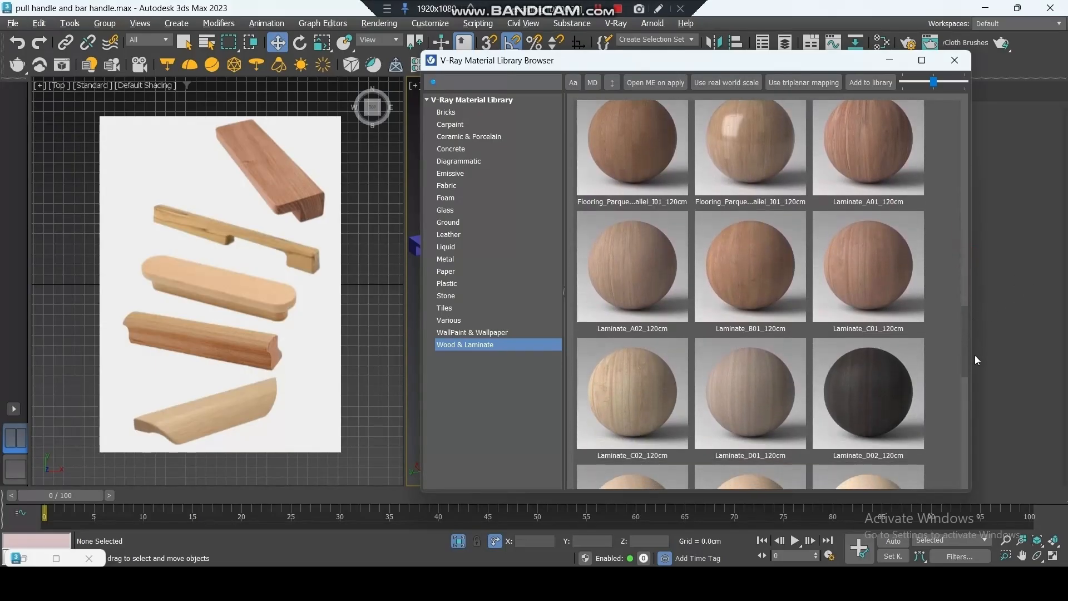
{"action": "scroll", "coordinate": [975, 352], "scroll_direction": "down", "scroll_amount": 3}
{"action": "scroll", "coordinate": [966, 388], "scroll_direction": "down", "scroll_amount": 5}
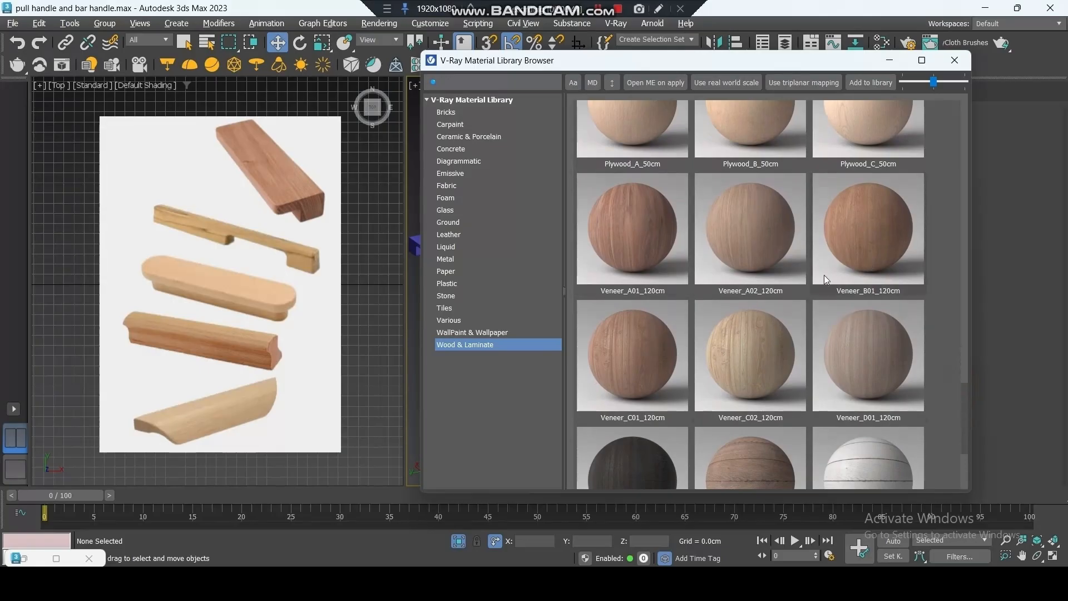
Step: Add the Veneer_A02_120cm material to the Slate Material Editor and open its VRayMtl parameters
{"action": "left_click_drag", "start_coordinate": [751, 247], "coordinate": [728, 234]}
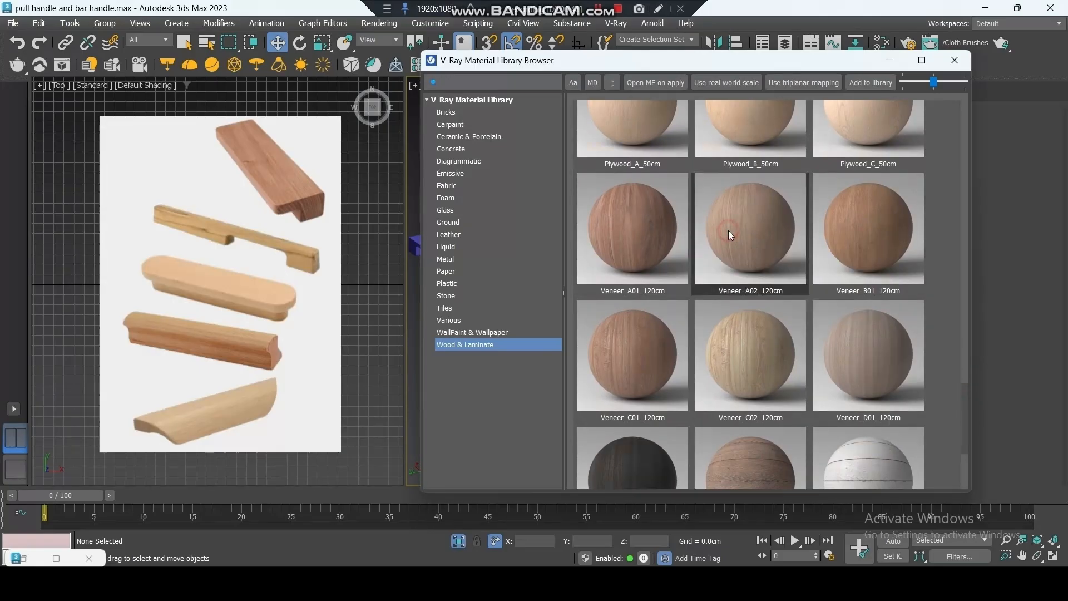
{"action": "right_click", "coordinate": [739, 222]}
{"action": "left_click", "coordinate": [766, 247]}
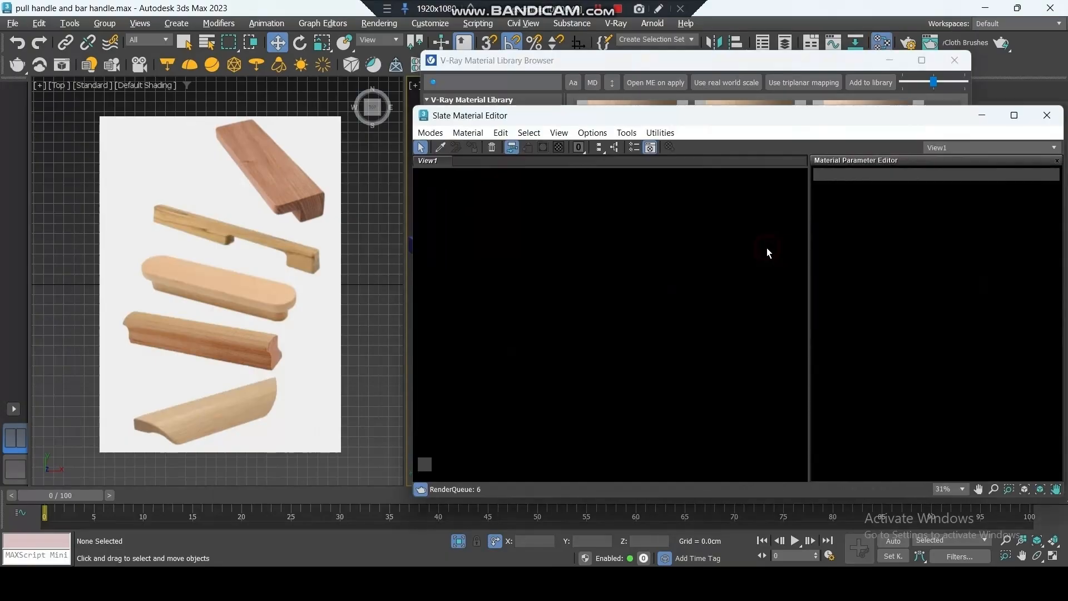
{"action": "scroll", "coordinate": [642, 401], "scroll_direction": "up", "scroll_amount": 10}
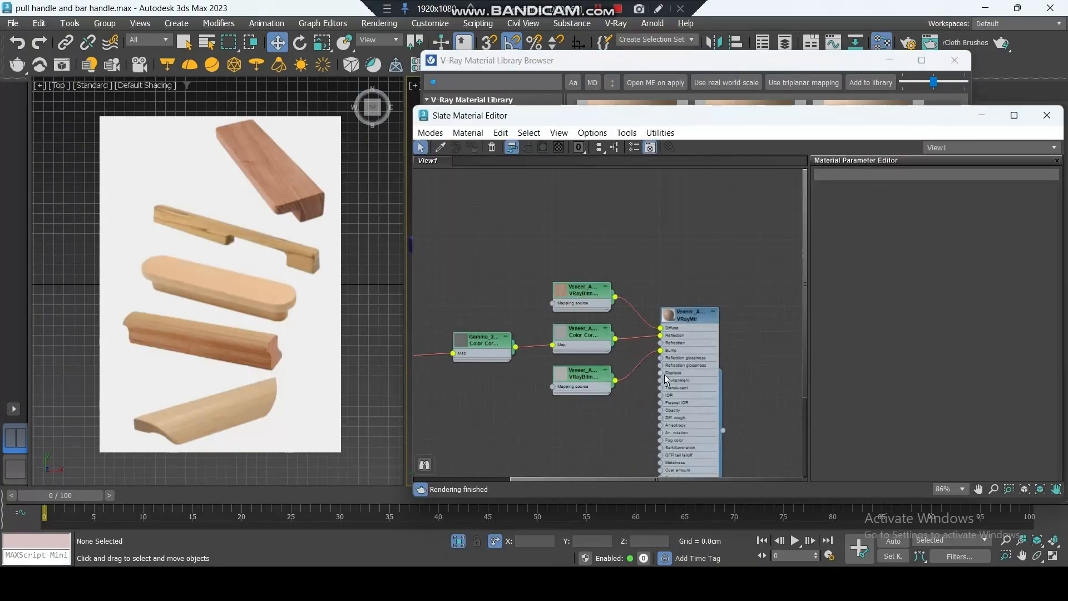
{"action": "double_click", "coordinate": [697, 302]}
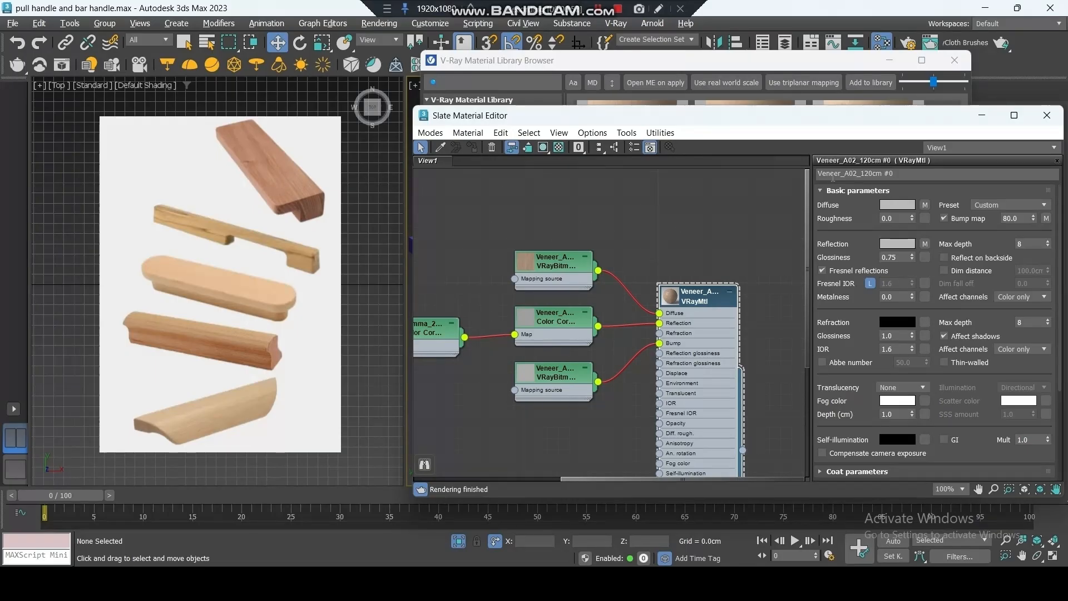
Step: Enable real-world scale on the Veneer_A02_Diff bitmap and set its width and height to 120 cm
{"action": "left_click_drag", "start_coordinate": [863, 173], "coordinate": [879, 173]}
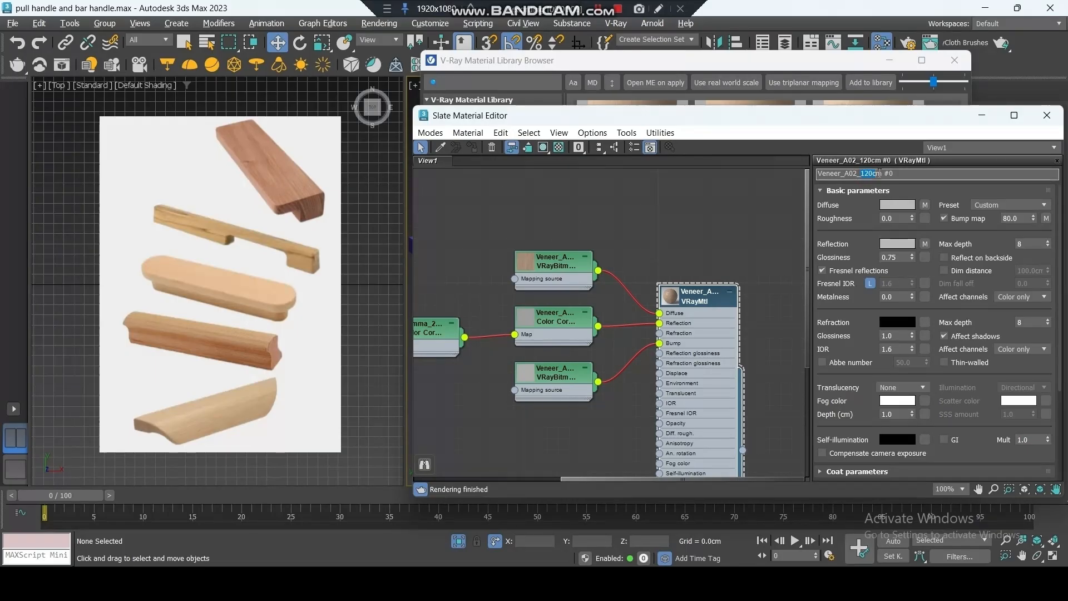
{"action": "left_click", "coordinate": [924, 205]}
{"action": "scroll", "coordinate": [925, 255], "scroll_direction": "down", "scroll_amount": 10}
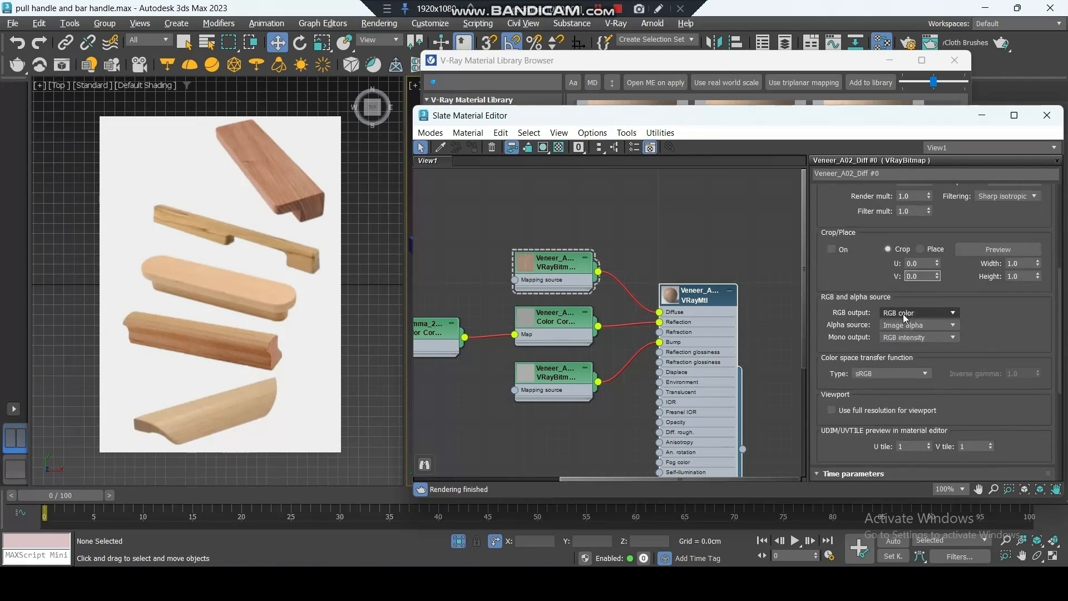
{"action": "scroll", "coordinate": [897, 332], "scroll_direction": "down", "scroll_amount": 2}
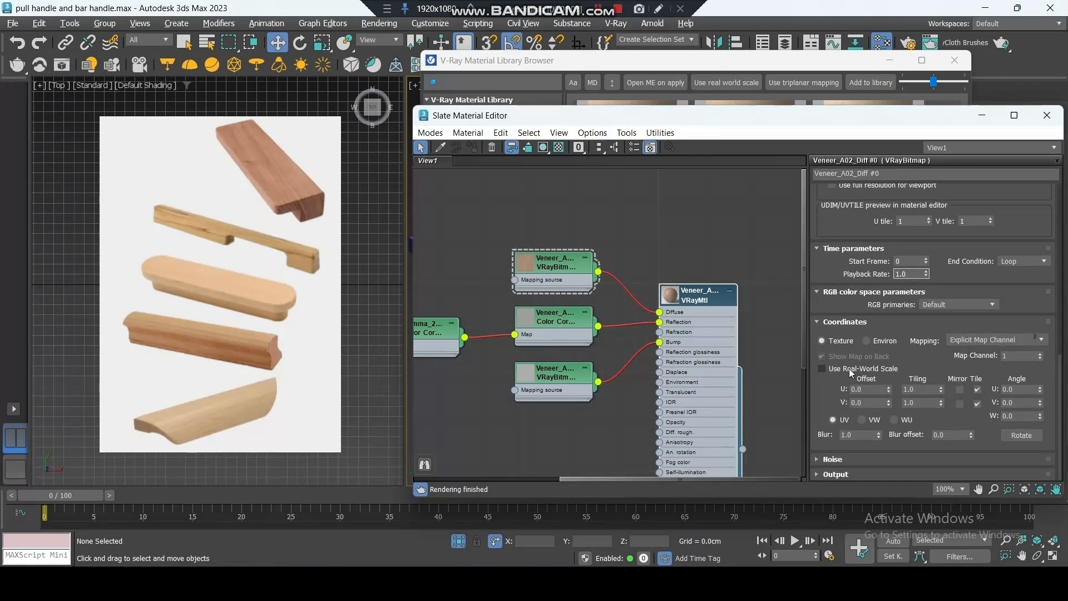
{"action": "left_click", "coordinate": [886, 369]}
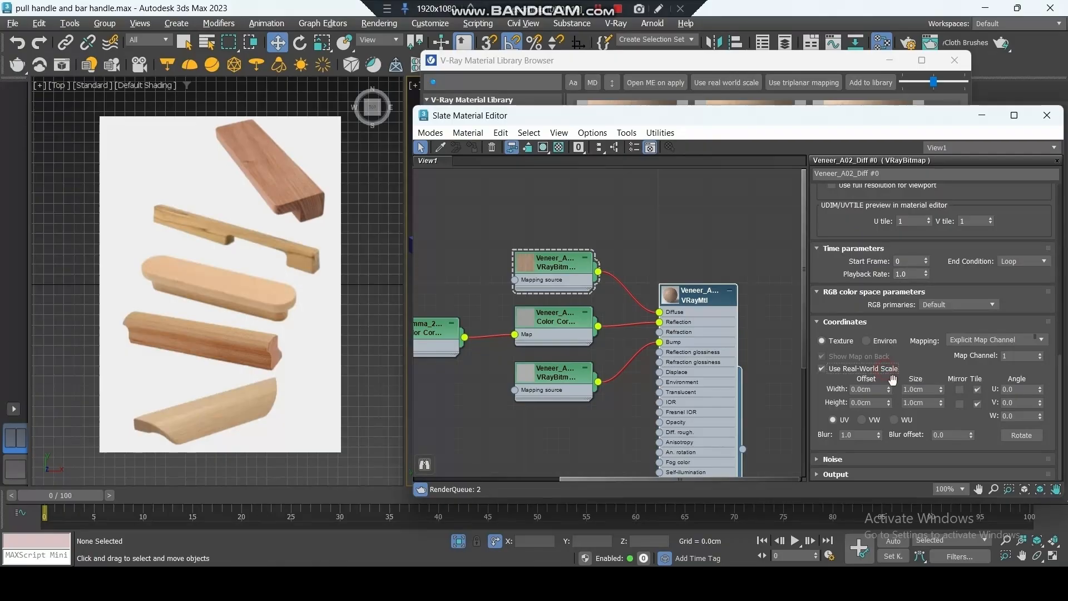
{"action": "left_click_drag", "start_coordinate": [925, 390], "coordinate": [886, 390]}
{"action": "type", "text": "120"}
{"action": "key", "text": "Tab"}
{"action": "type", "text": "12"}
{"action": "key", "text": "Return"}
Step: Enable real-world scale on the Veneer_A02_Refl bitmap behind the reflection map and set its size to 120 by 120 cm
{"action": "left_click", "coordinate": [698, 295]}
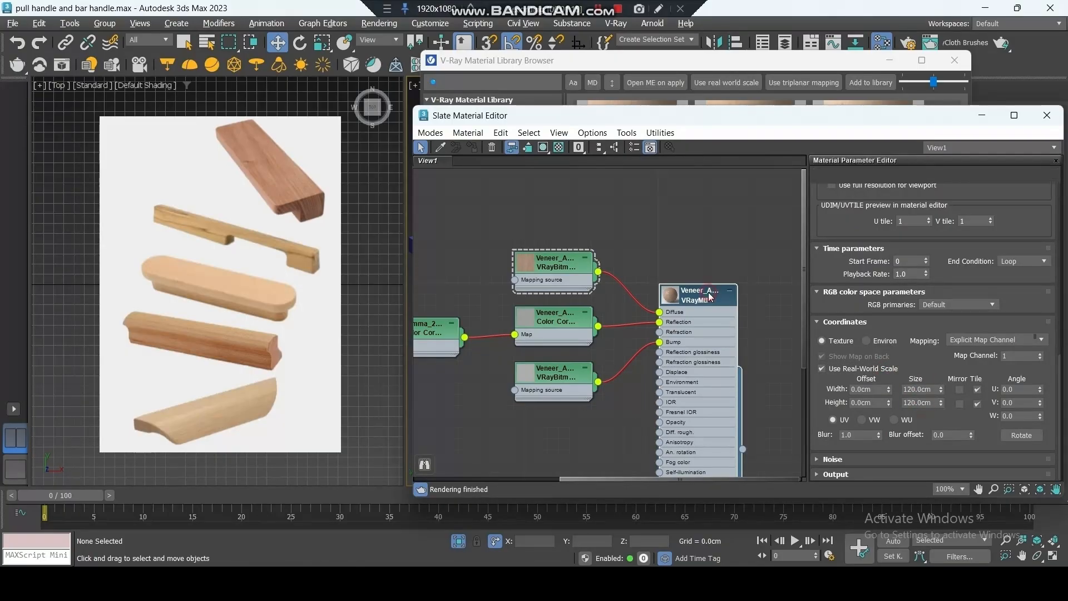
{"action": "left_click", "coordinate": [924, 246]}
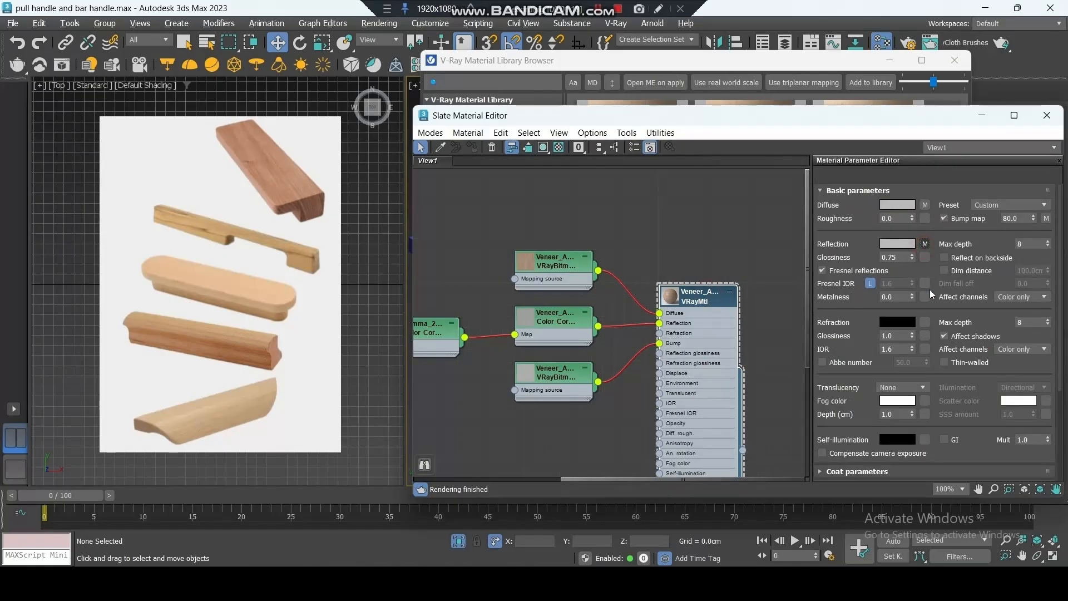
{"action": "scroll", "coordinate": [922, 360], "scroll_direction": "down", "scroll_amount": 1}
{"action": "scroll", "coordinate": [922, 360], "scroll_direction": "up", "scroll_amount": 1}
{"action": "left_click", "coordinate": [973, 205]}
{"action": "scroll", "coordinate": [952, 300], "scroll_direction": "down", "scroll_amount": 6}
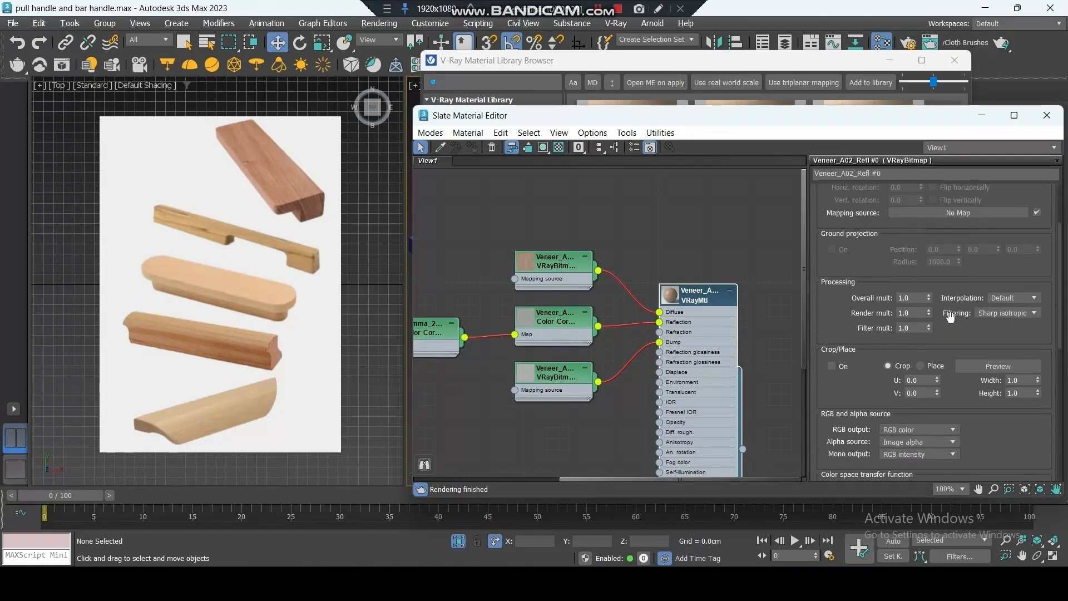
{"action": "scroll", "coordinate": [953, 383], "scroll_direction": "down", "scroll_amount": 3}
{"action": "left_click", "coordinate": [843, 410]}
{"action": "double_click", "coordinate": [914, 431]}
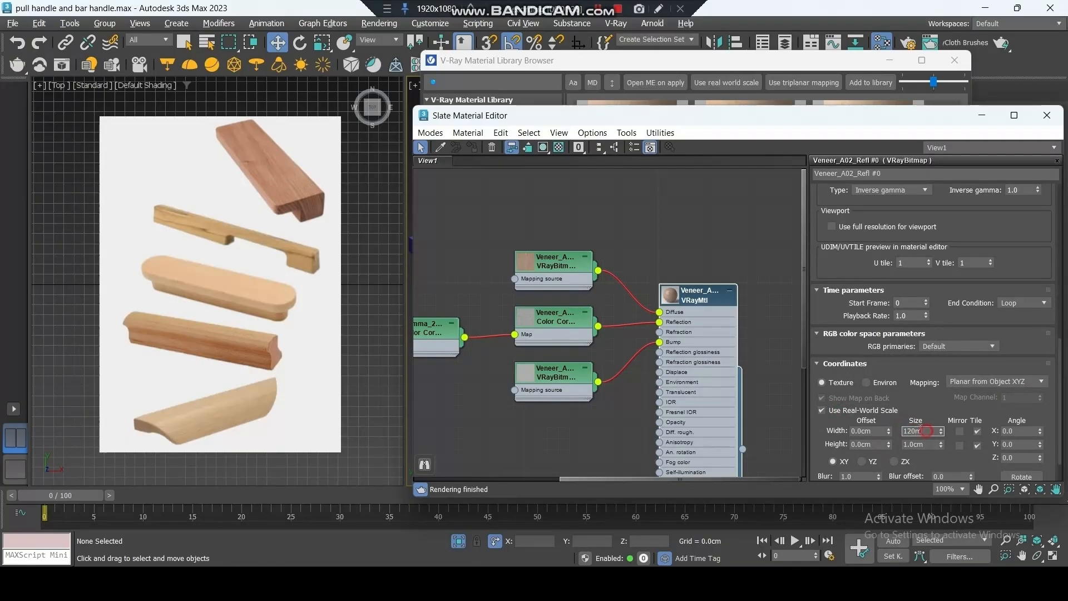
{"action": "double_click", "coordinate": [912, 444]}
{"action": "type", "text": "120"}
Step: Open the Veneer_A02_Bump bitmap from the material, enable real-world scale, and set its width and height to 120 cm
{"action": "double_click", "coordinate": [689, 302]}
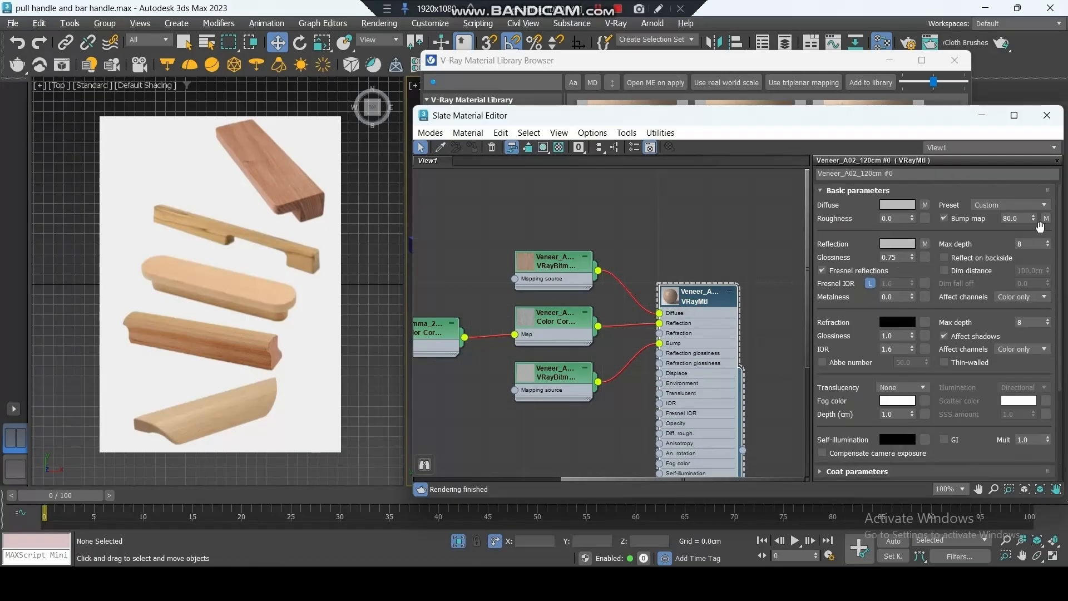
{"action": "left_click", "coordinate": [1045, 218]}
{"action": "scroll", "coordinate": [922, 369], "scroll_direction": "down", "scroll_amount": 5}
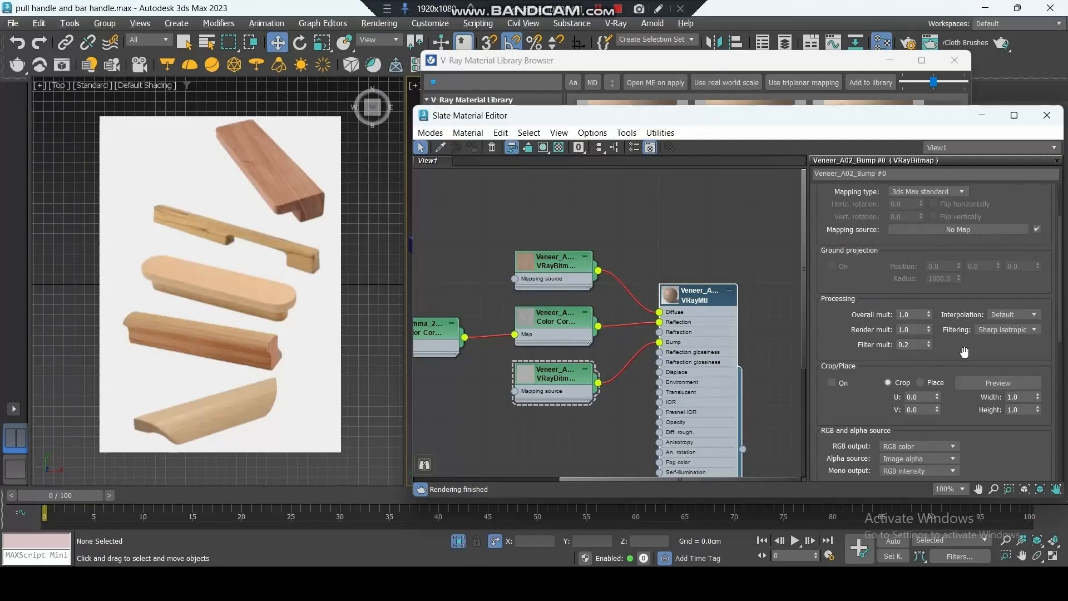
{"action": "scroll", "coordinate": [922, 370], "scroll_direction": "down", "scroll_amount": 4}
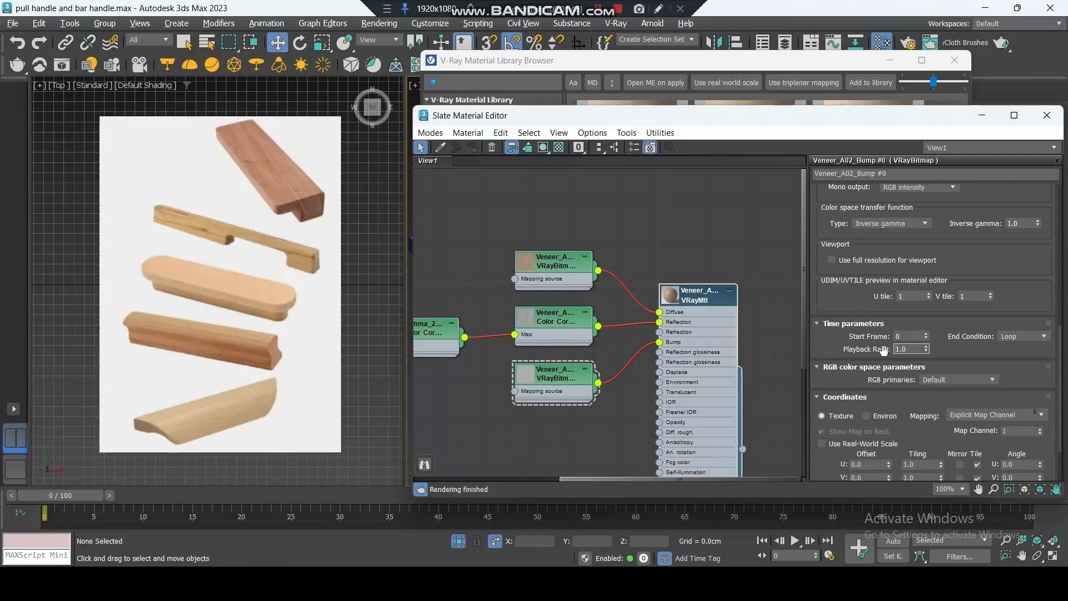
{"action": "scroll", "coordinate": [882, 349], "scroll_direction": "down", "scroll_amount": 3}
{"action": "left_click", "coordinate": [881, 378]}
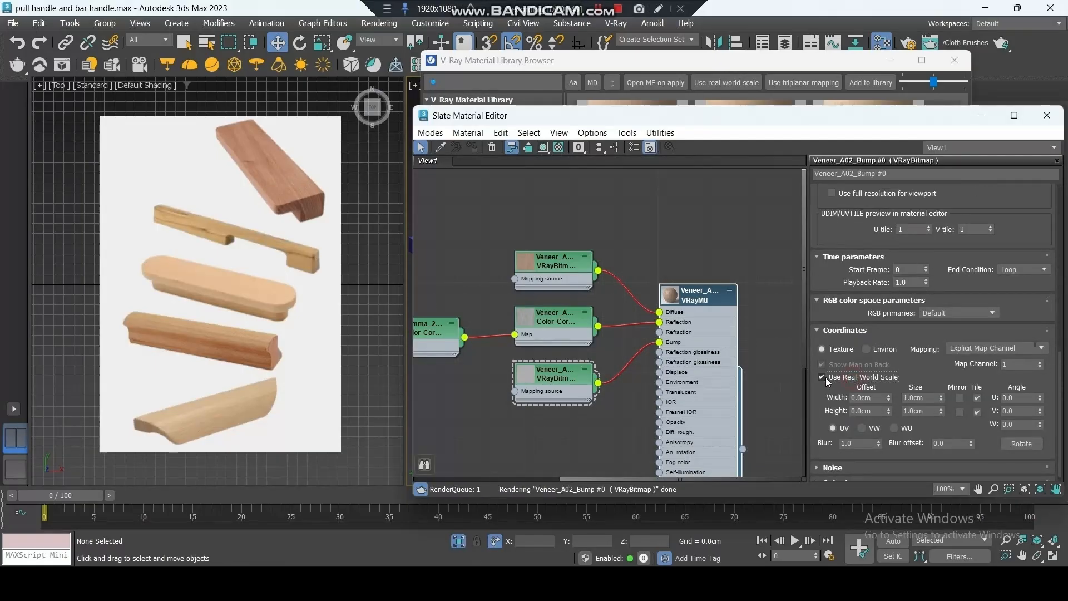
{"action": "double_click", "coordinate": [933, 398]}
{"action": "type", "text": "120"}
{"action": "key", "text": "Tab"}
{"action": "type", "text": "120"}
{"action": "key", "text": "Return"}
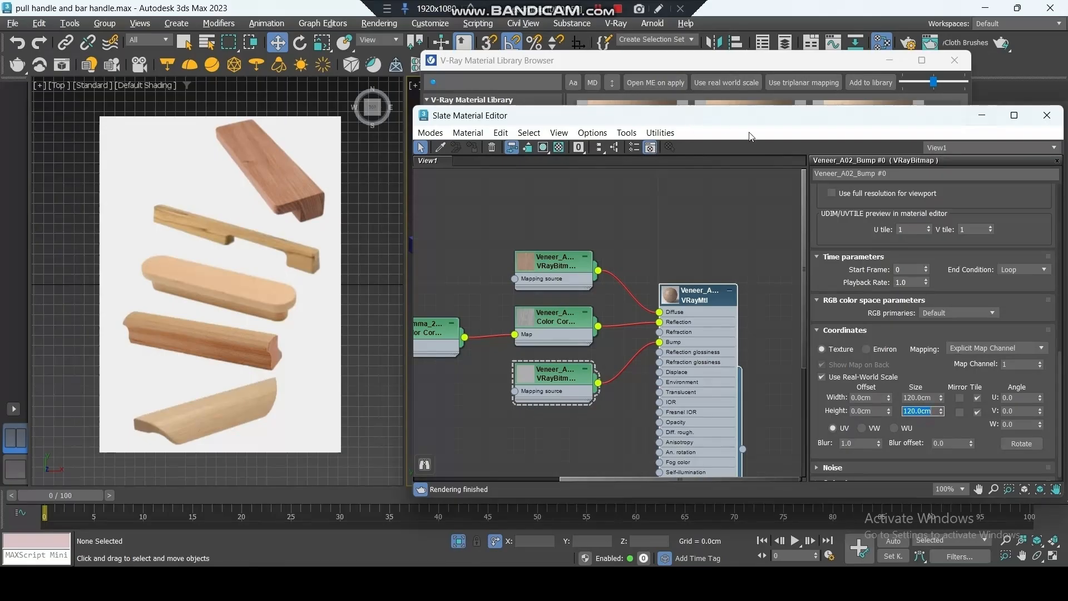
Step: Close the V-Ray Material Library Browser and select all five handles in the orthographic view
{"action": "left_click", "coordinate": [954, 60]}
{"action": "left_click_drag", "start_coordinate": [795, 116], "coordinate": [718, 462]}
{"action": "left_click_drag", "start_coordinate": [716, 149], "coordinate": [485, 361]}
{"action": "left_click_drag", "start_coordinate": [581, 462], "coordinate": [648, 95]}
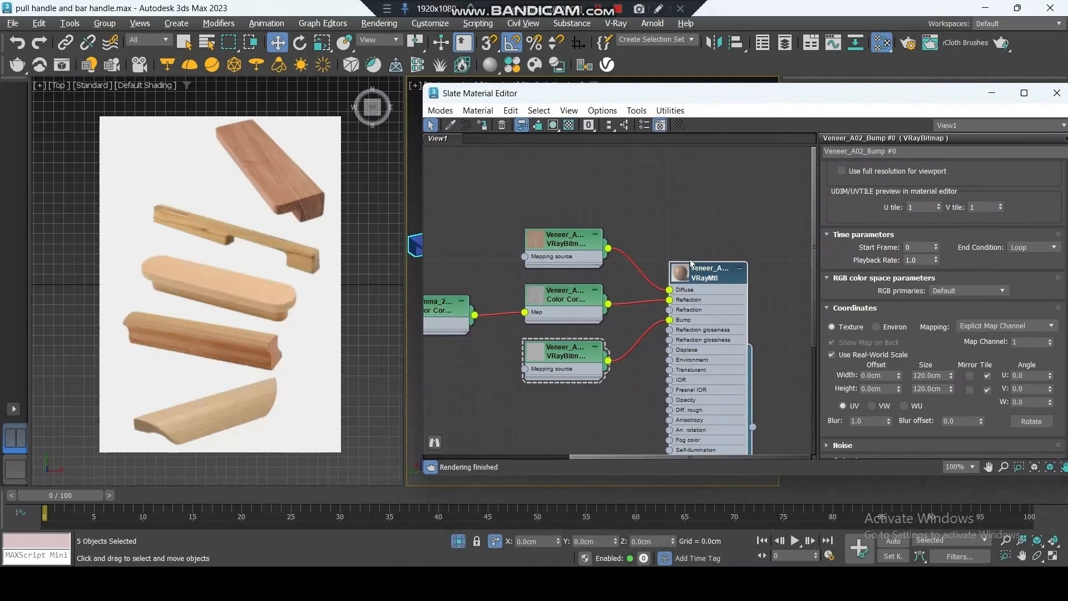
Step: Assign the Veneer_A02_120cm material to the selected handles, show it shaded in the viewport, and put the material editor away
{"action": "left_click", "coordinate": [688, 273]}
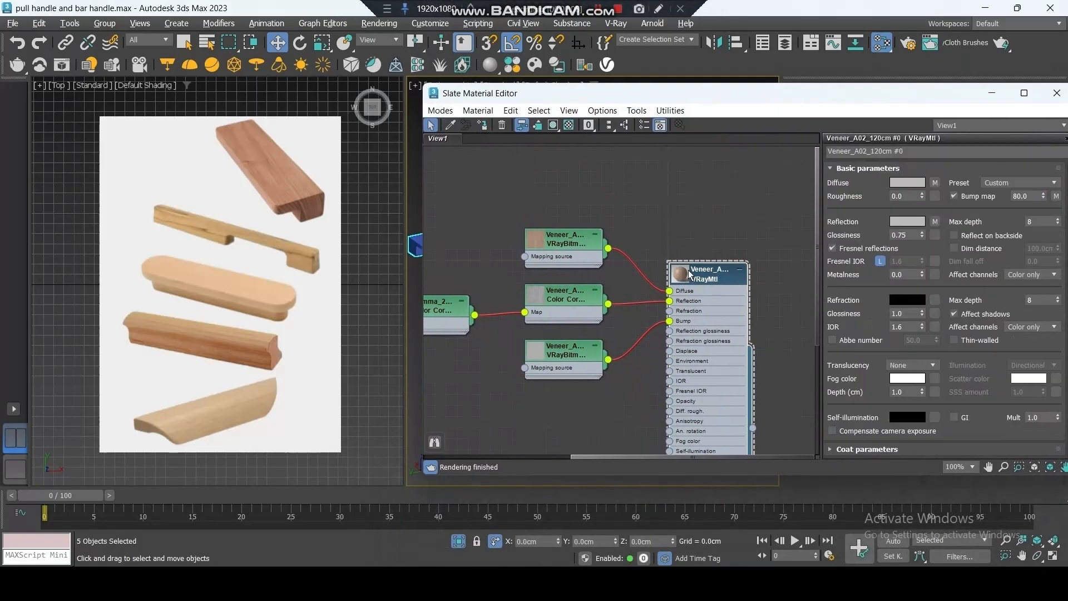
{"action": "left_click", "coordinate": [483, 126]}
{"action": "mouse_move", "coordinate": [545, 103]}
{"action": "left_mouse_down"}
{"action": "mouse_move", "coordinate": [819, 135]}
{"action": "mouse_move", "coordinate": [794, 117]}
{"action": "left_mouse_up"}
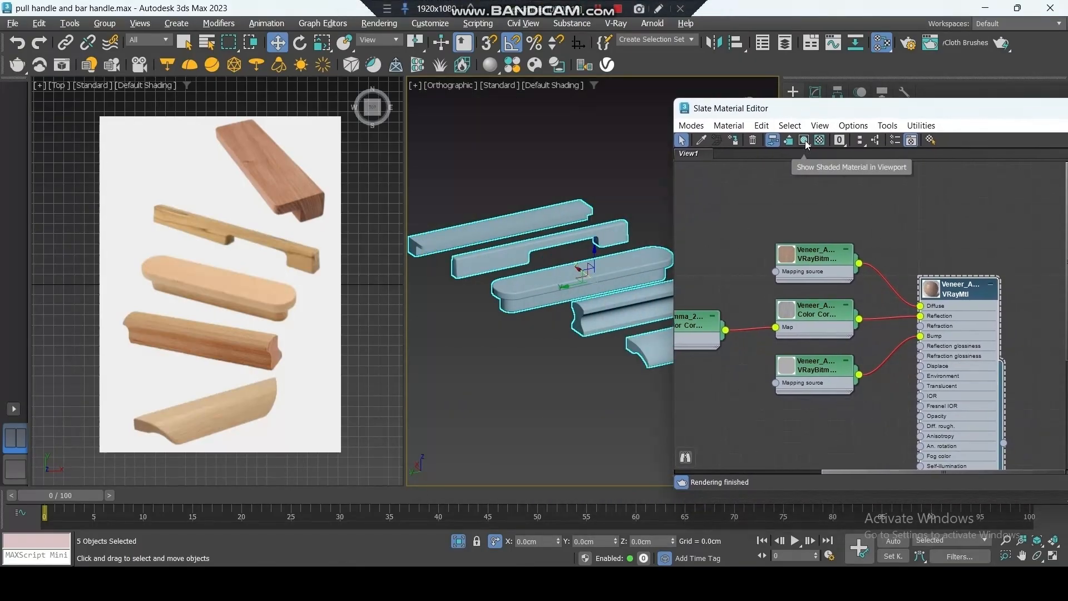
{"action": "left_click", "coordinate": [805, 140]}
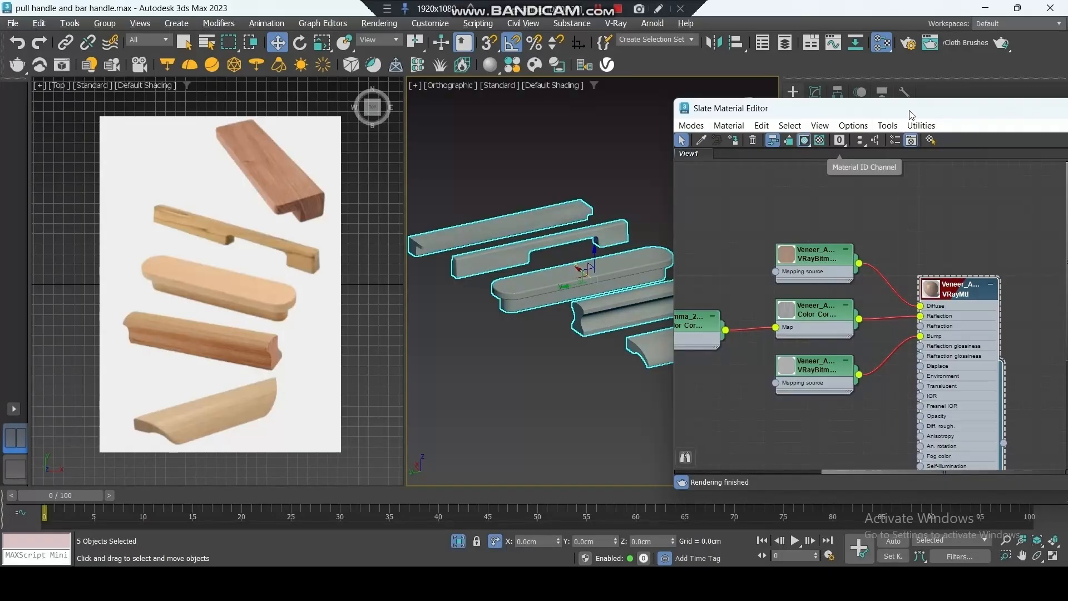
{"action": "left_click_drag", "start_coordinate": [916, 105], "coordinate": [724, 108]}
{"action": "left_click", "coordinate": [1053, 113]}
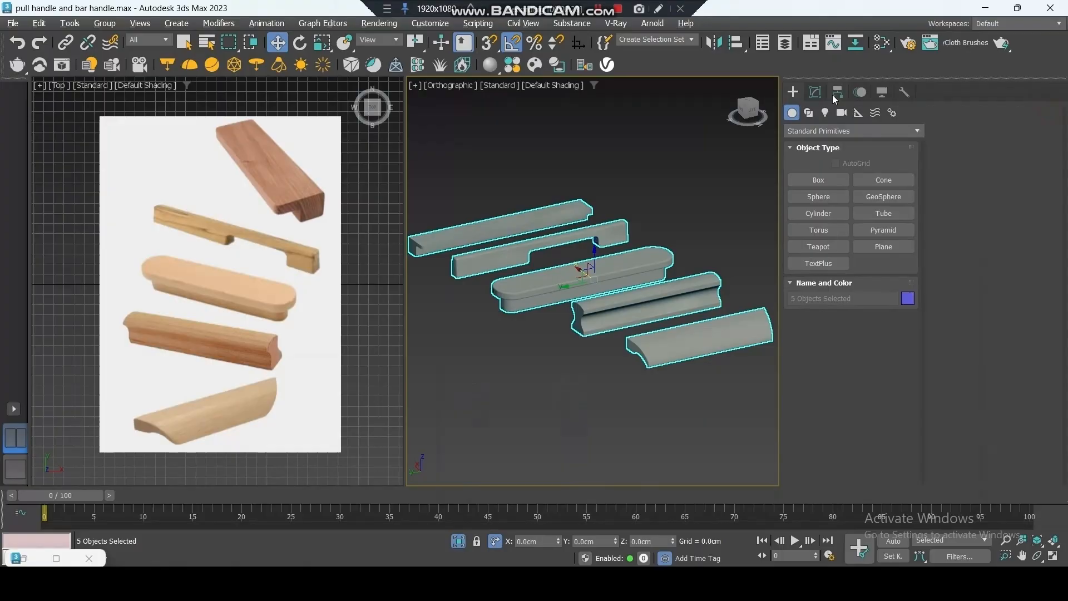
Step: Add a UVW Map modifier with box mapping and real-world map size to the five selected handles
{"action": "left_click", "coordinate": [816, 93]}
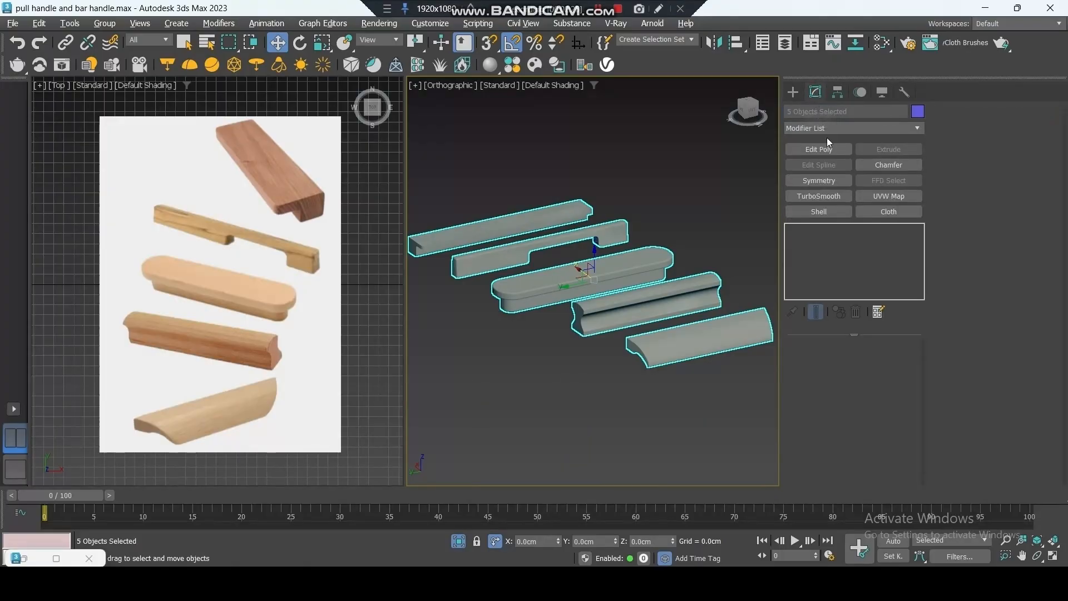
{"action": "left_click", "coordinate": [887, 197]}
{"action": "left_click", "coordinate": [837, 425]}
{"action": "left_click_drag", "start_coordinate": [804, 412], "coordinate": [804, 247]}
{"action": "scroll", "coordinate": [821, 389], "scroll_direction": "down", "scroll_amount": 1}
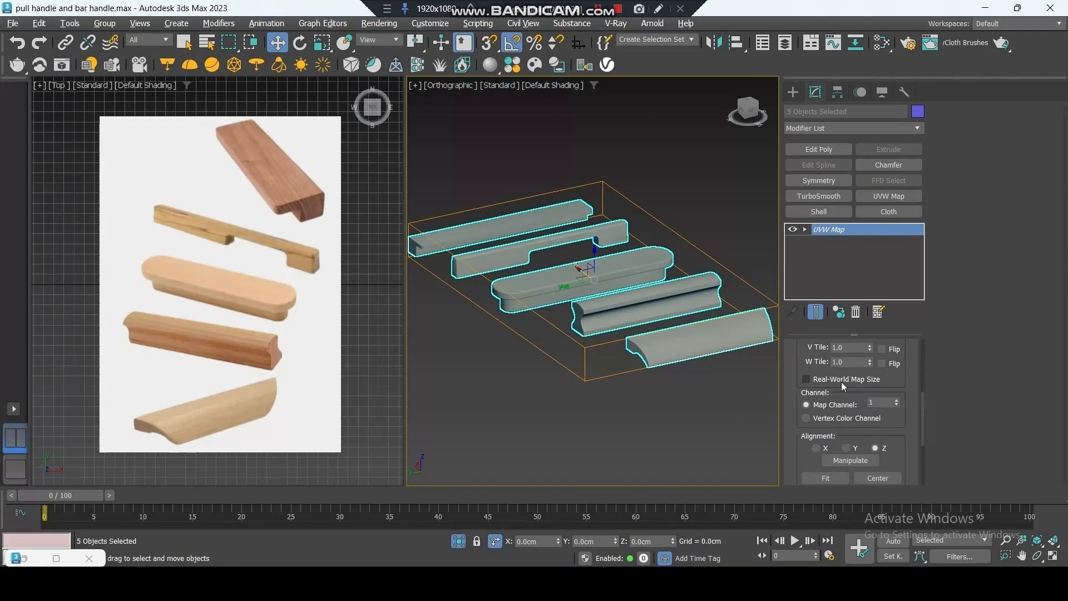
{"action": "left_click", "coordinate": [843, 378]}
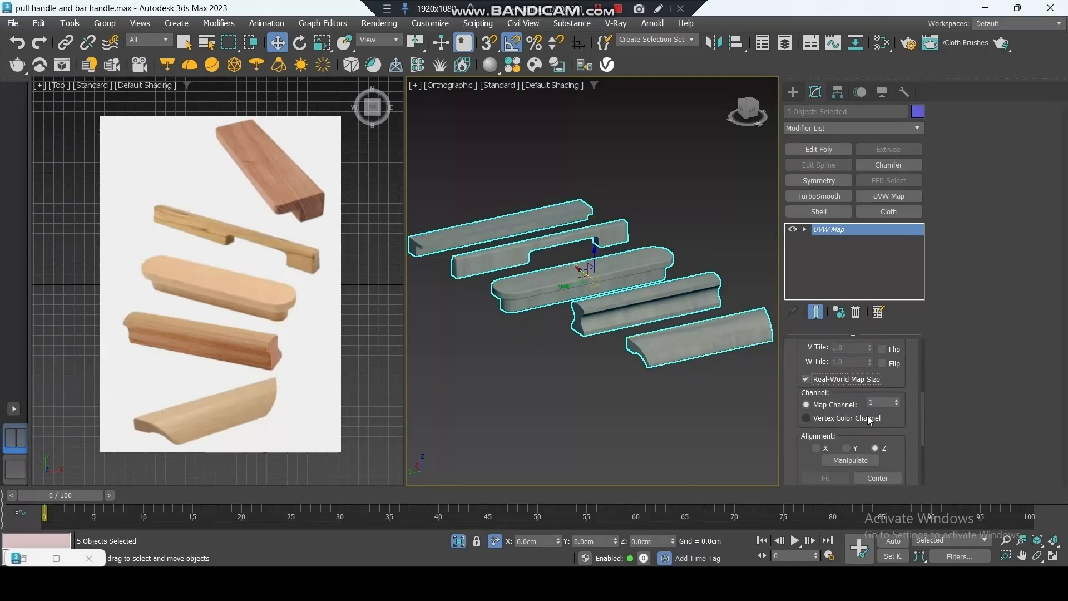
Step: Align the handles' UVW mapping to the Y axis and deselect them to check the wood grain
{"action": "scroll", "coordinate": [923, 425], "scroll_direction": "down", "scroll_amount": 4}
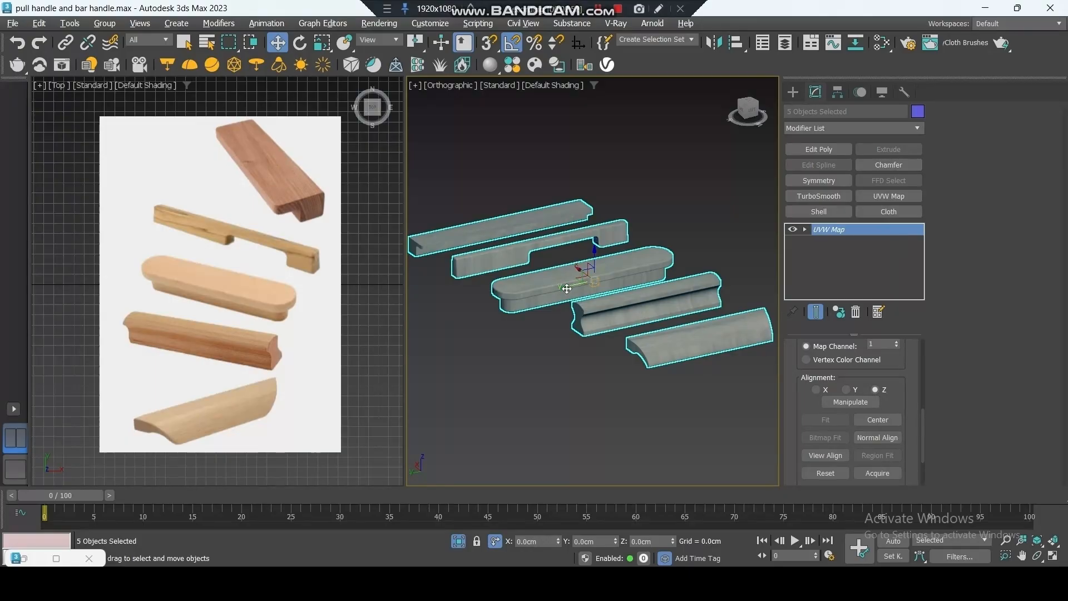
{"action": "left_click", "coordinate": [846, 390]}
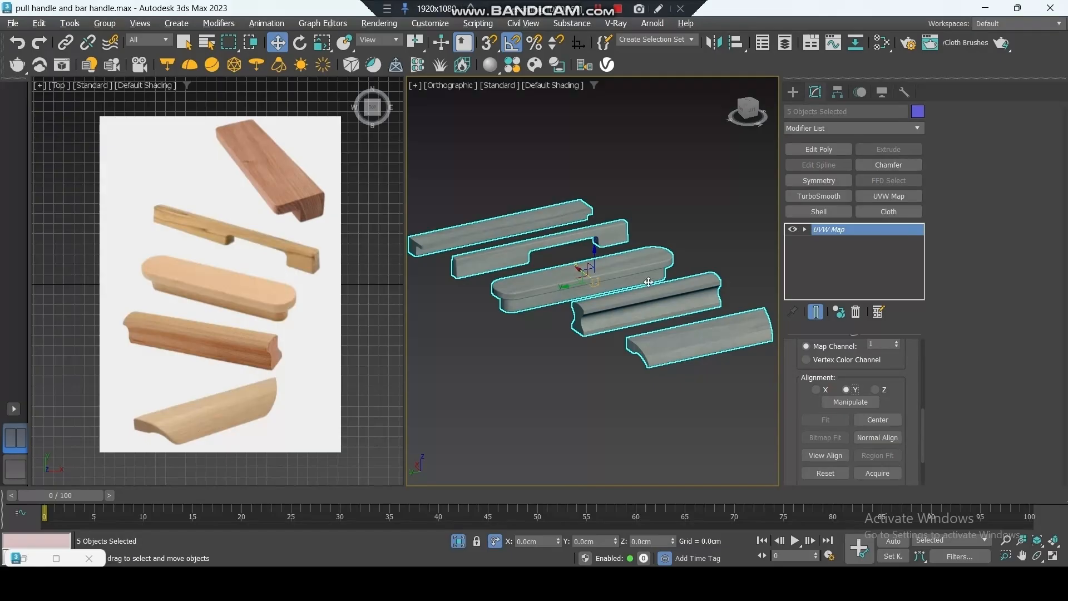
{"action": "mouse_move", "coordinate": [656, 321]}
{"action": "middle_mouse_down", "text": "alt"}
{"action": "mouse_move", "coordinate": [657, 335]}
{"action": "mouse_move", "coordinate": [668, 300]}
{"action": "mouse_move", "coordinate": [714, 267]}
{"action": "middle_mouse_up", "text": "alt"}
{"action": "left_click", "coordinate": [717, 253]}
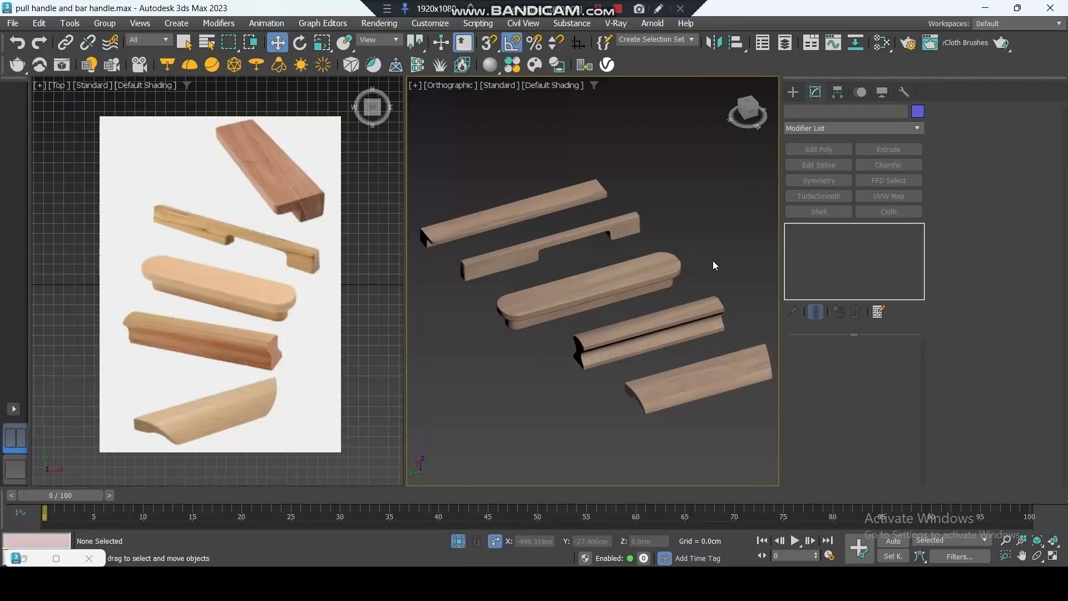